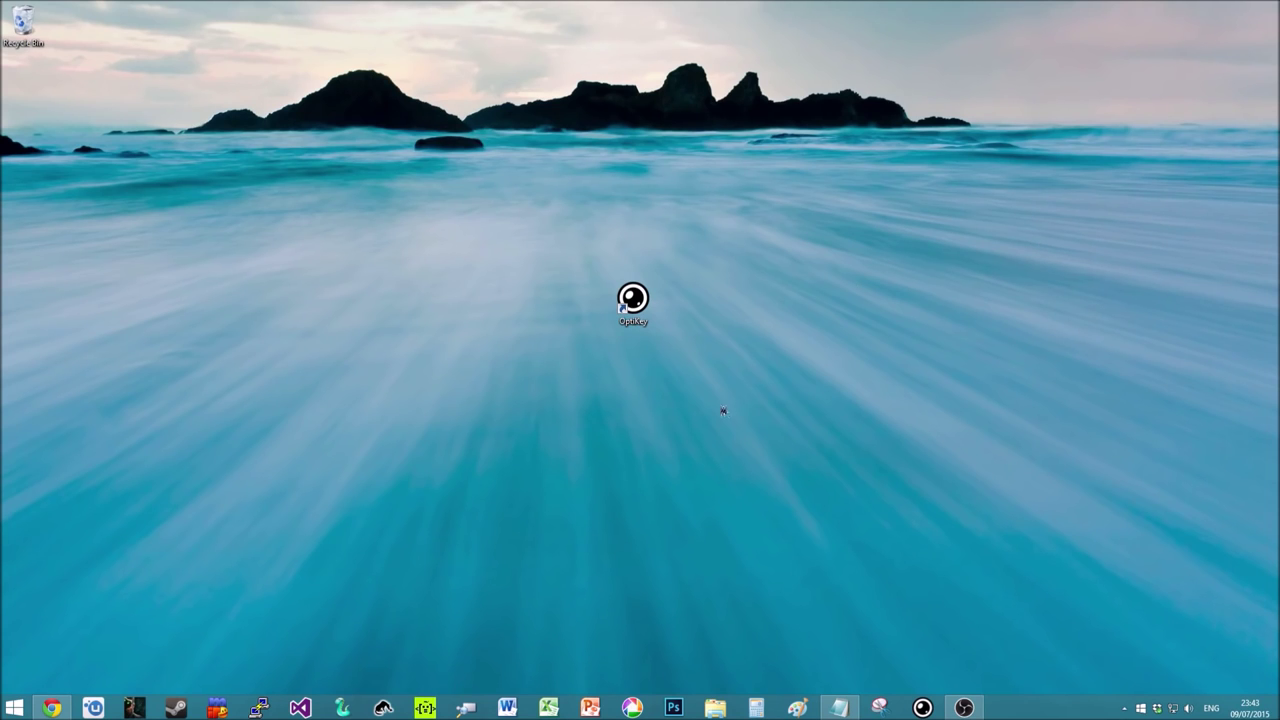
Bring up the OptiKey GitHub wiki in the browser and open its Home page
mouse_move(52, 707)
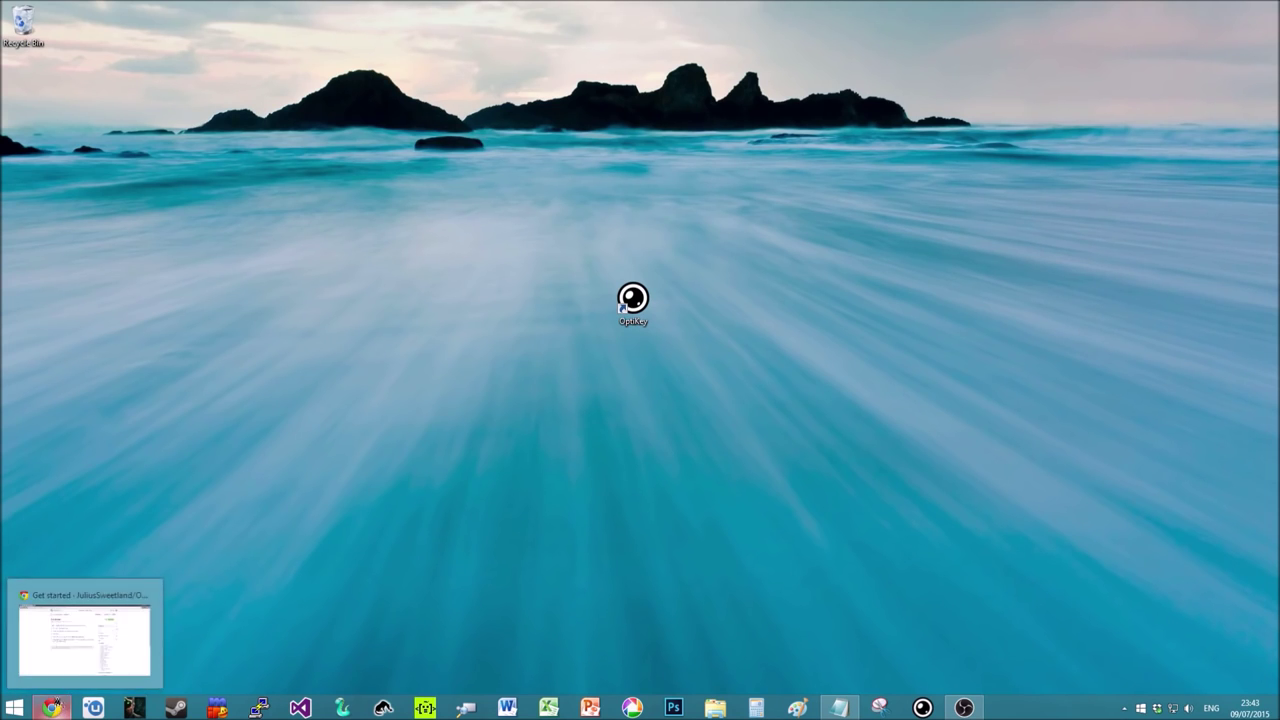
left_click(85, 632)
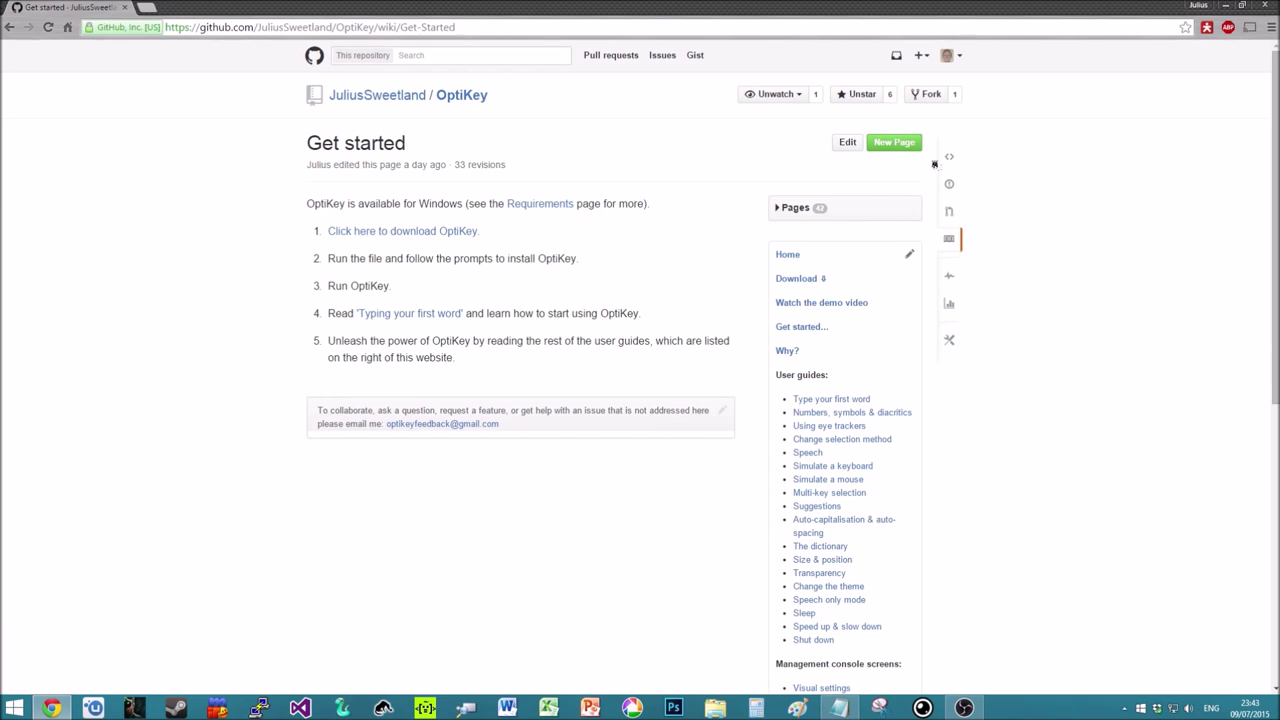
left_click(947, 235)
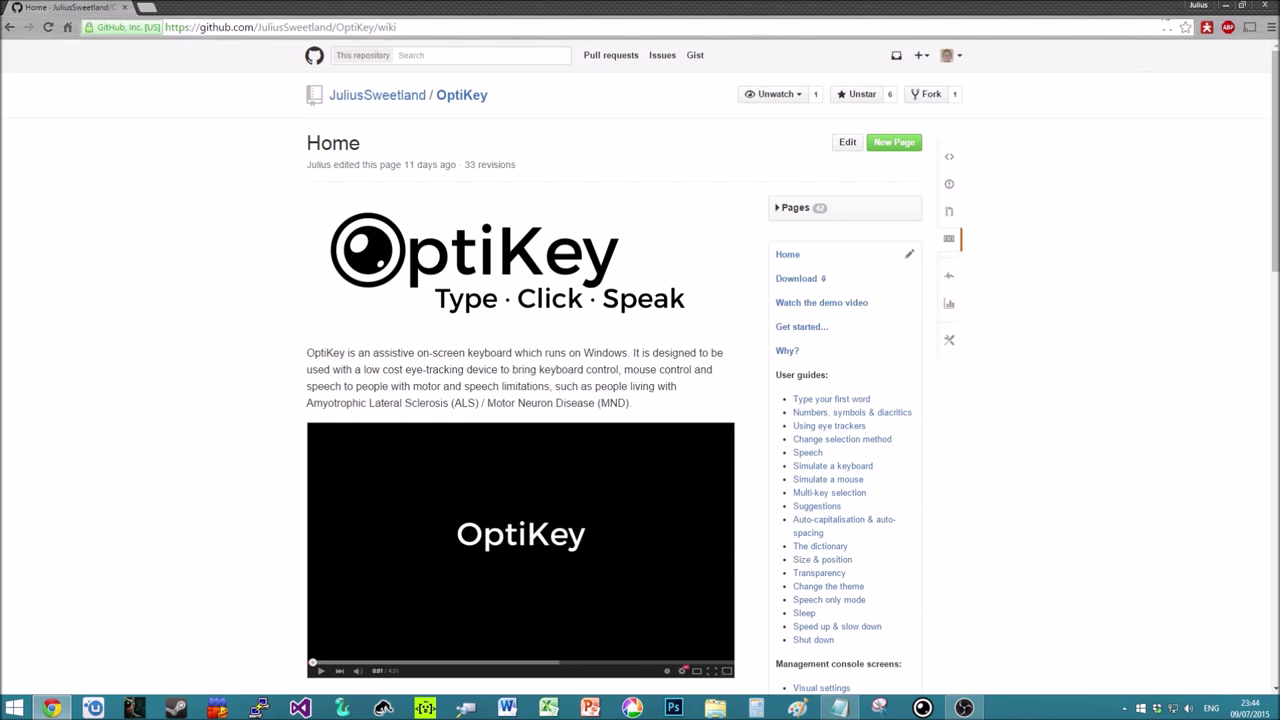
Minimize the browser and launch OptiKey from the desktop
left_click(1226, 6)
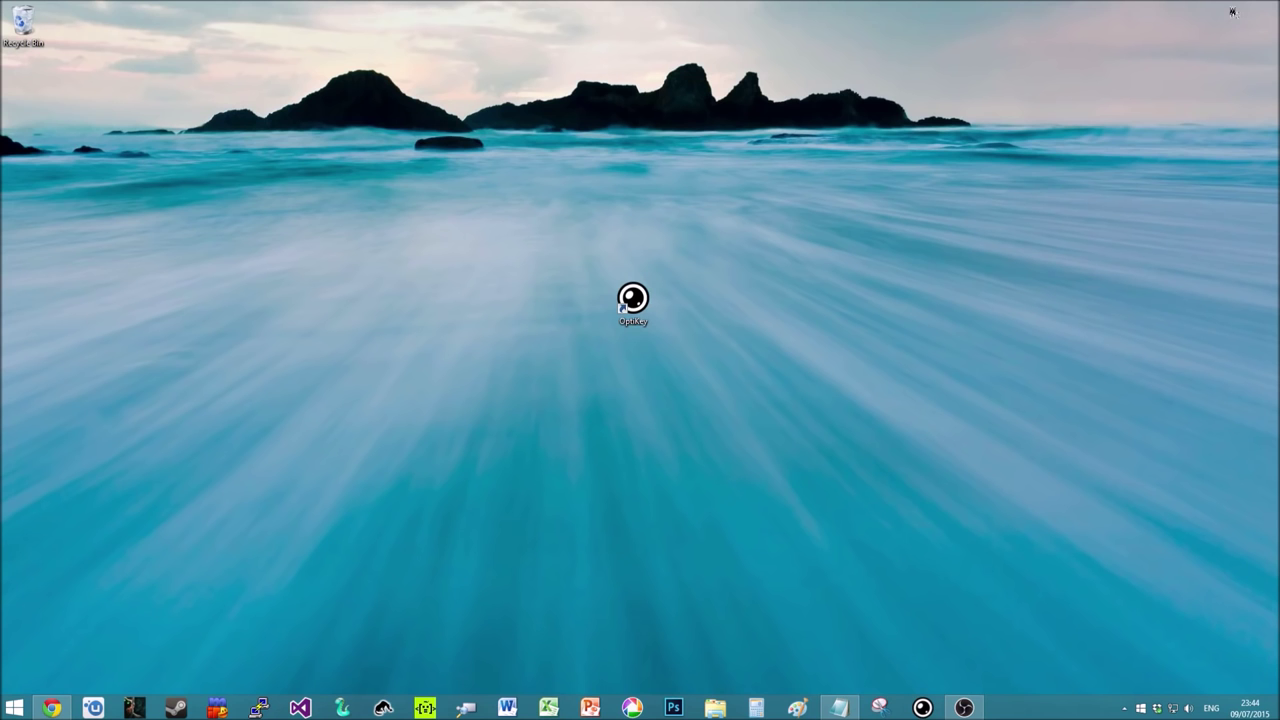
left_click(645, 312)
double_click(645, 312)
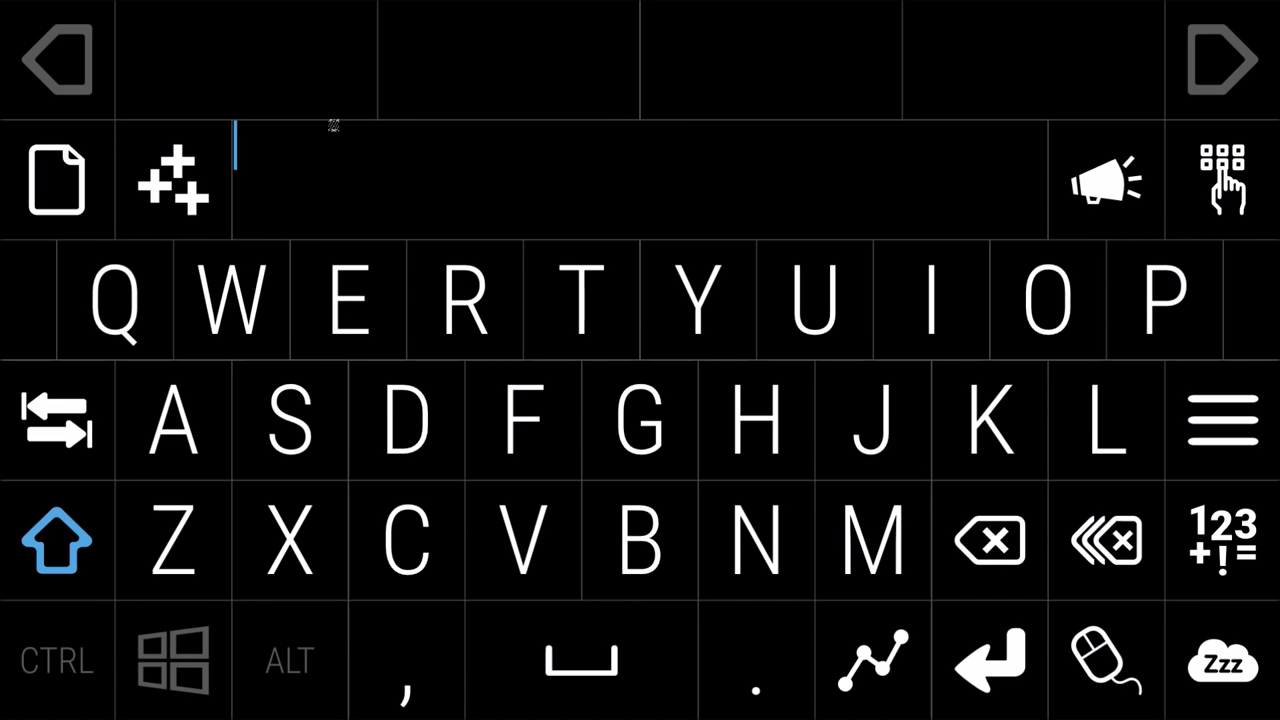
left_click(103, 163)
left_click(225, 181)
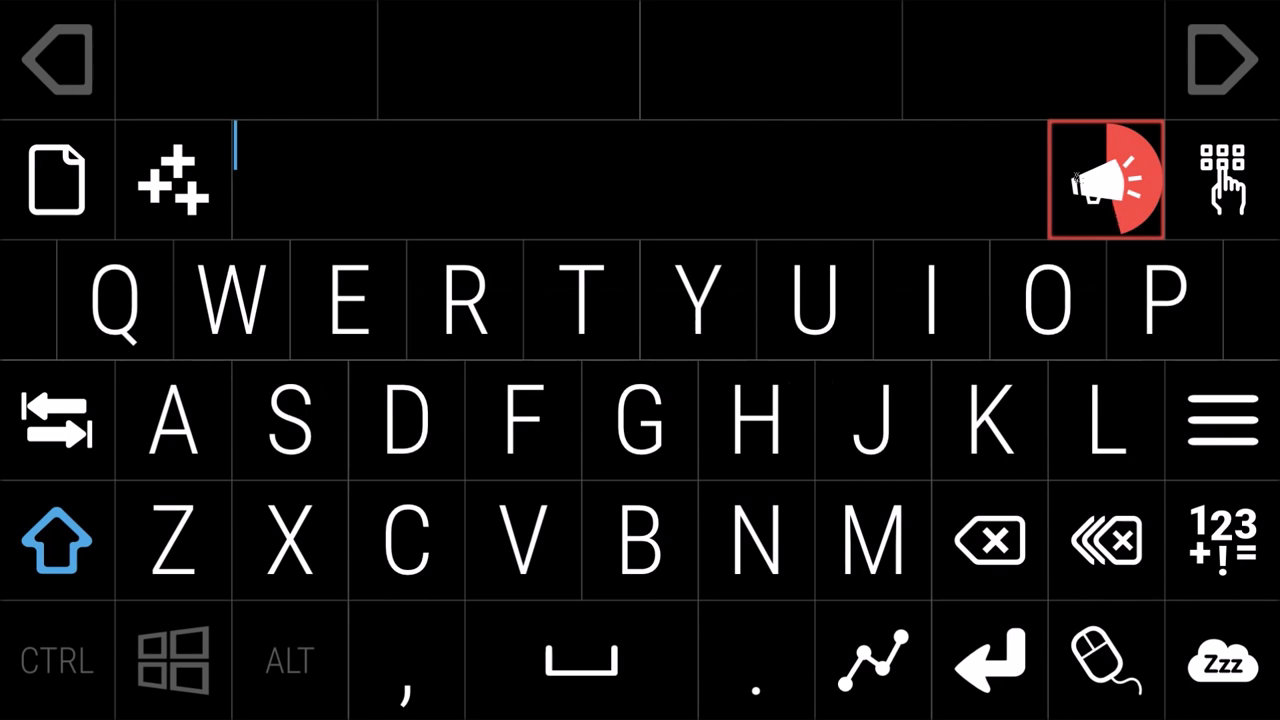
left_click(1100, 180)
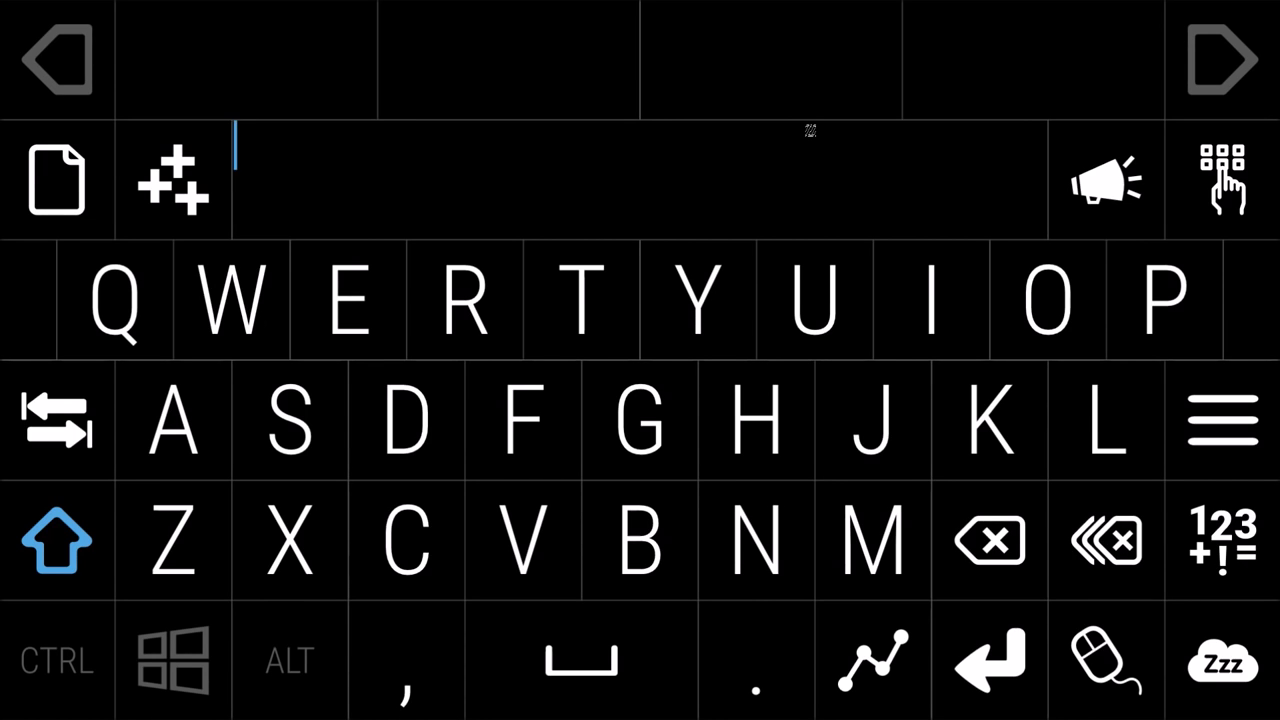
left_click(931, 300)
left_click(990, 660)
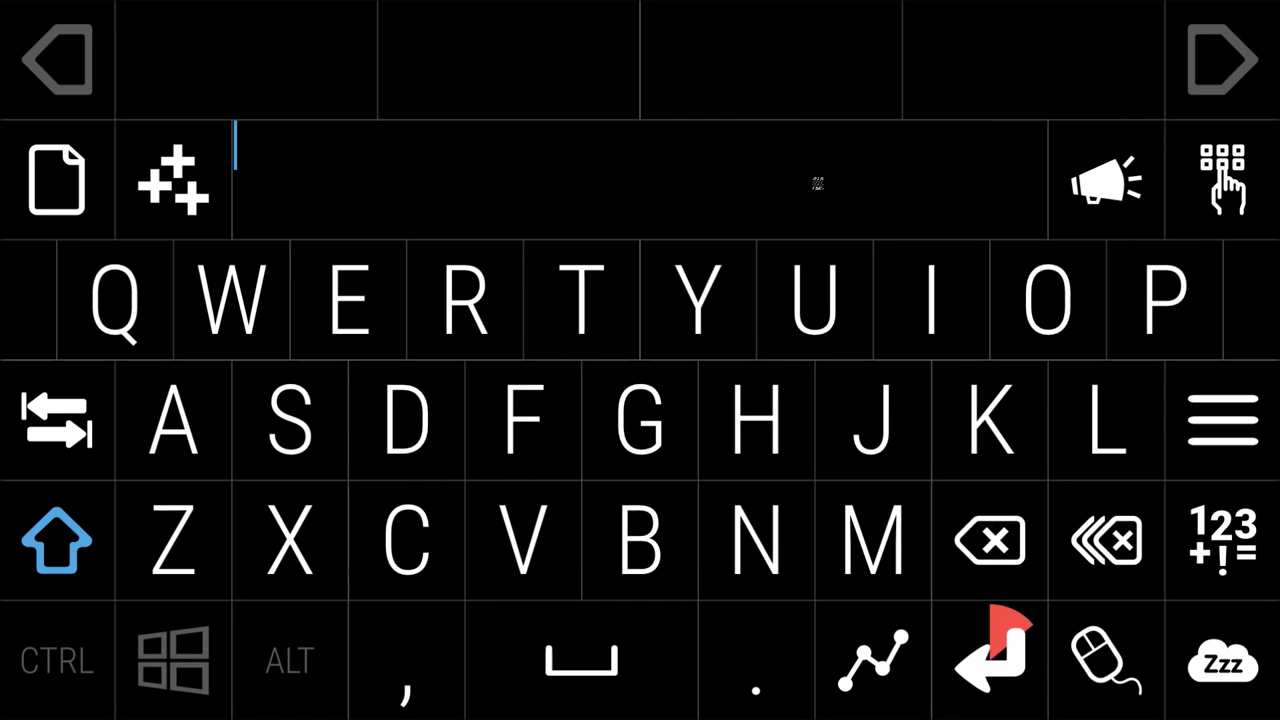
left_click(1106, 660)
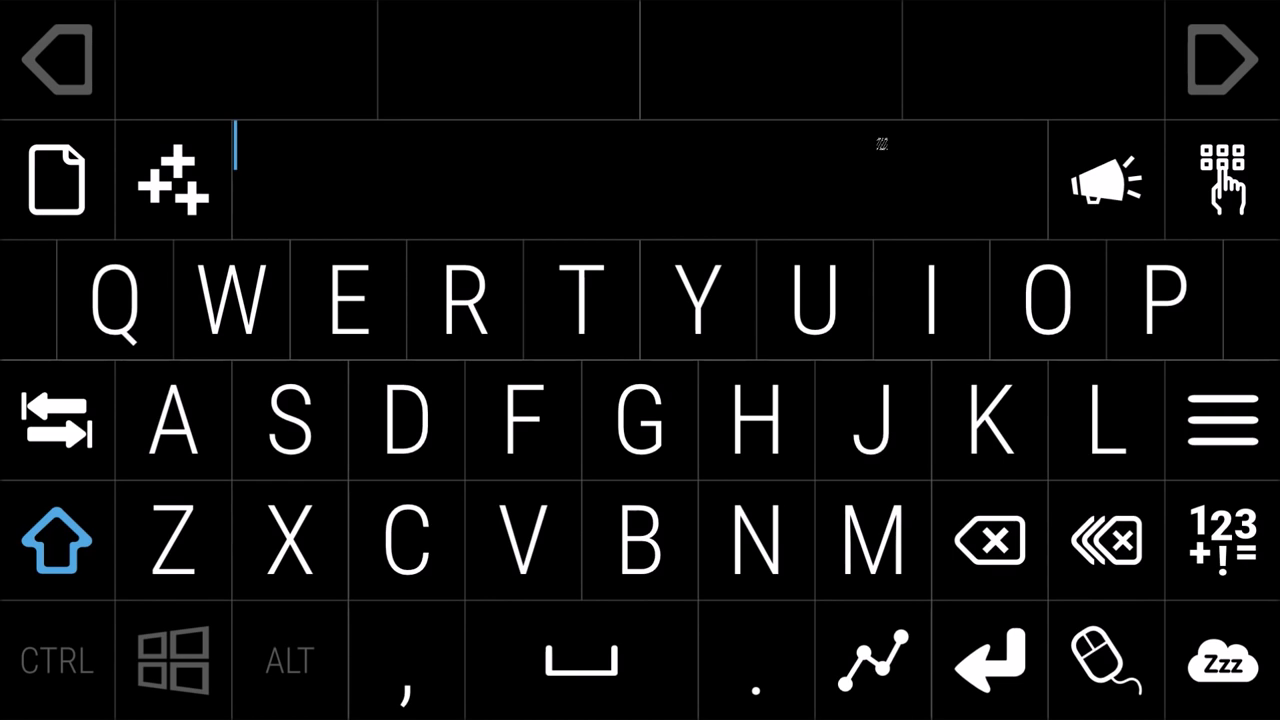
Put the on-screen keyboard to sleep and wake it up again
left_click(931, 300)
left_click(1222, 660)
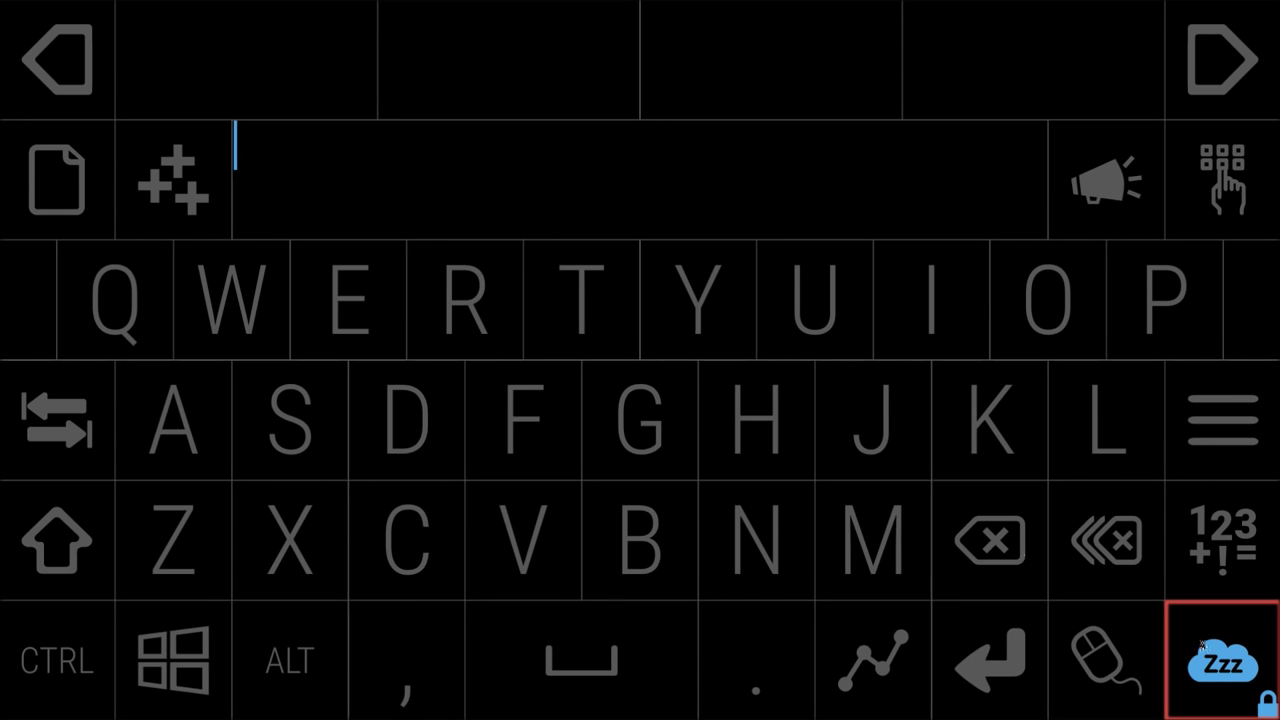
mouse_move(1196, 643)
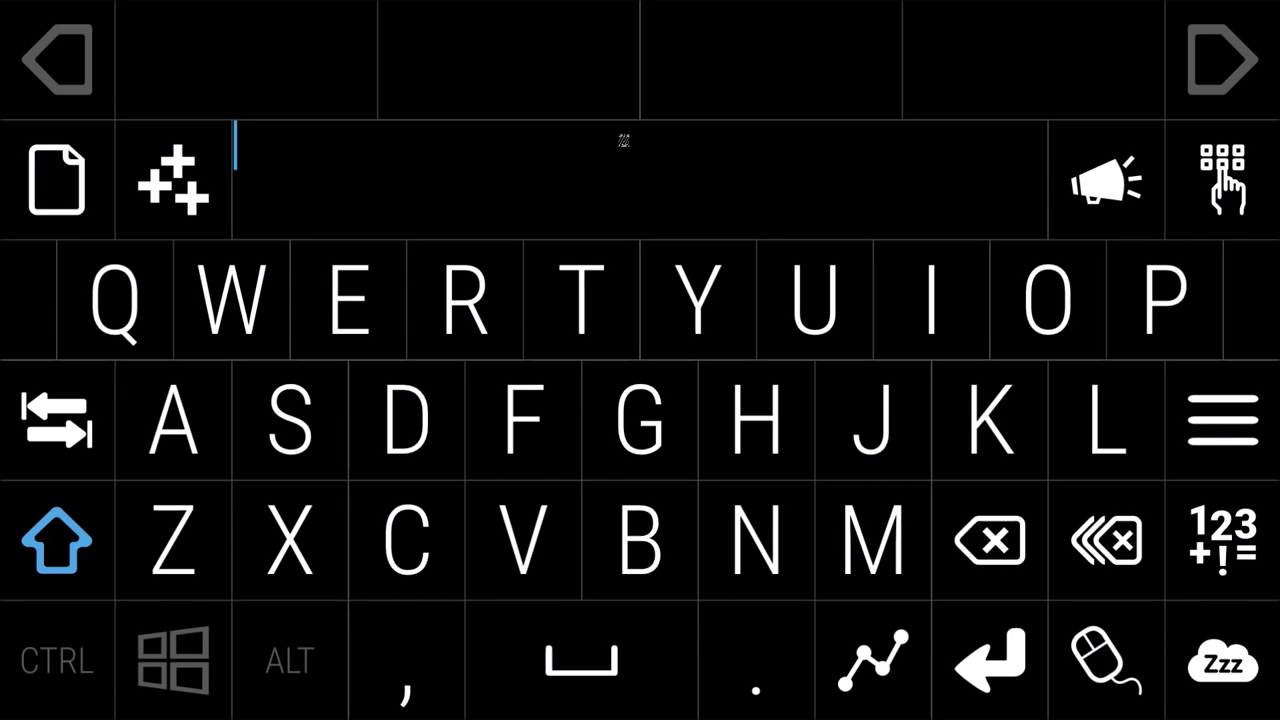
Write "Hello" by entering H and accepting the suggested word, and have it spoken aloud
left_click(779, 394)
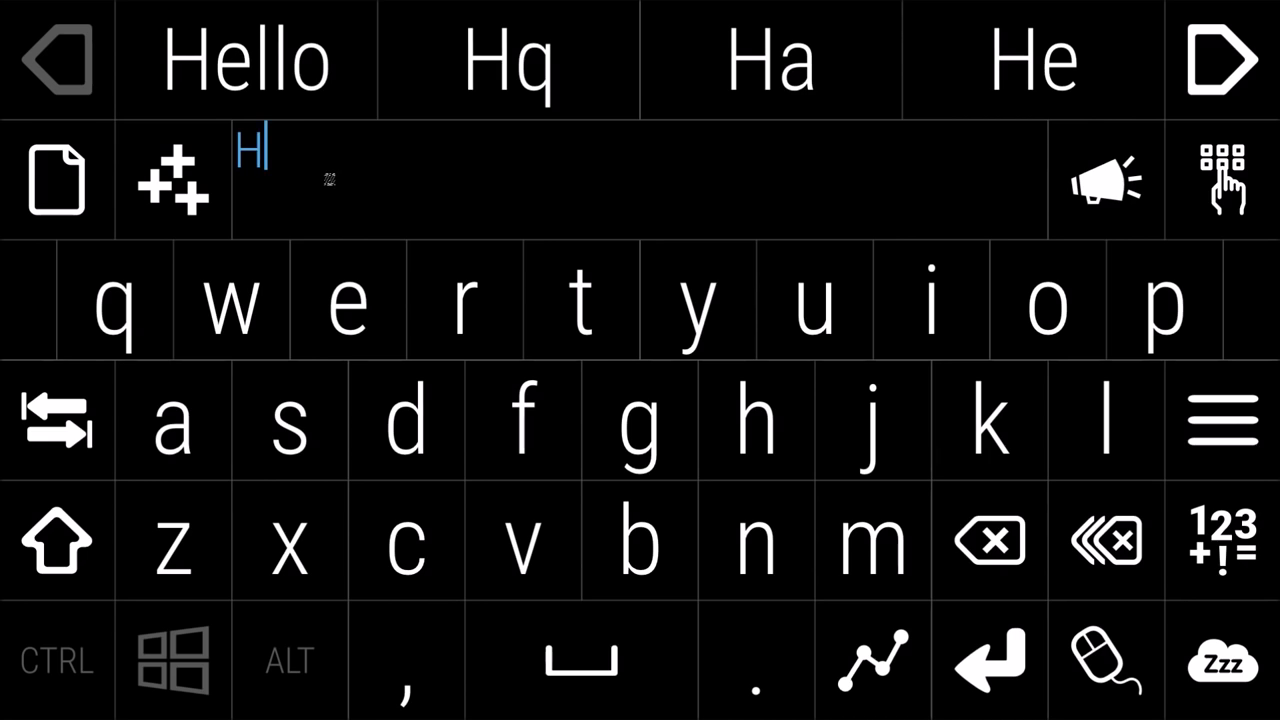
mouse_move(325, 107)
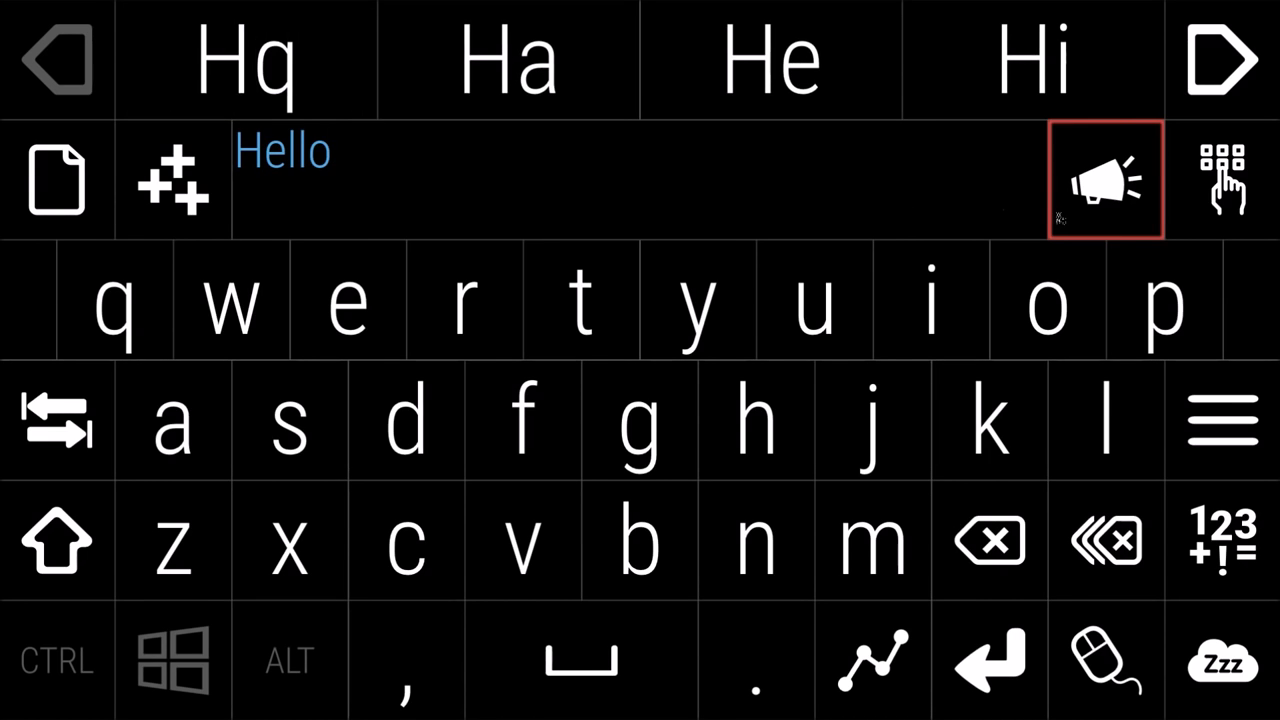
mouse_move(1058, 218)
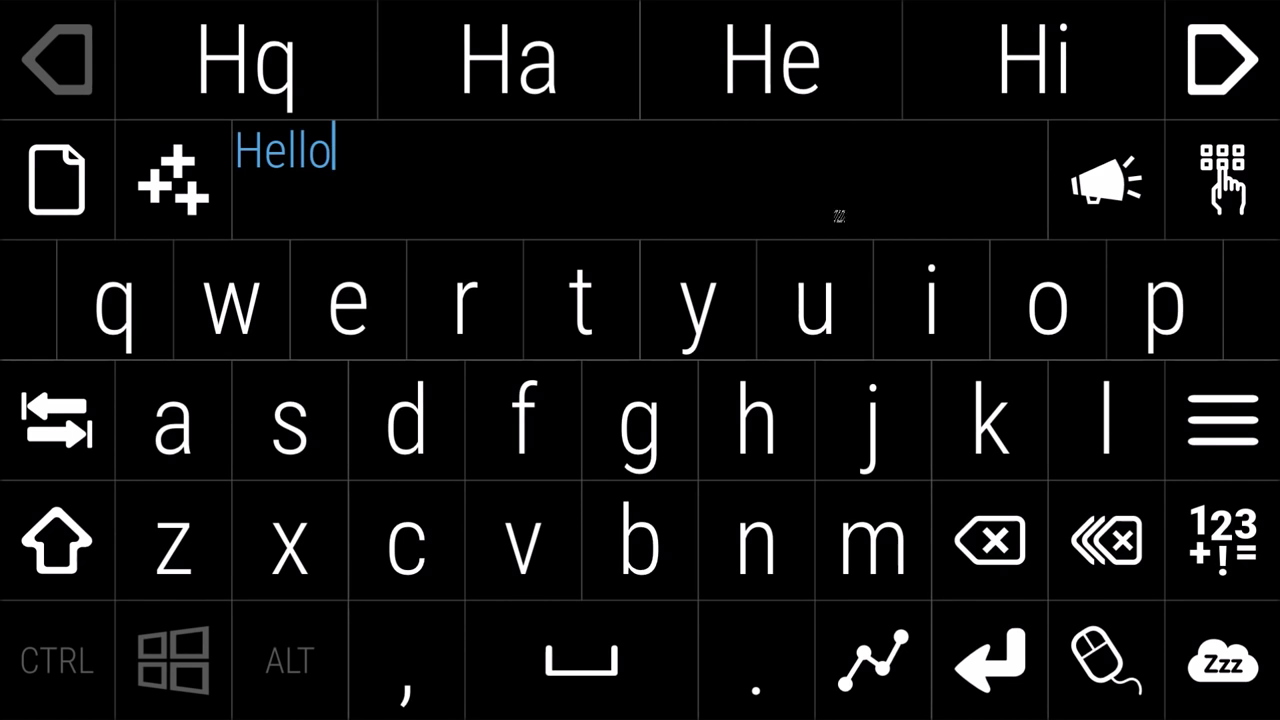
Lock multi-key selection on and clear the text from the scratchpad
left_click(885, 660)
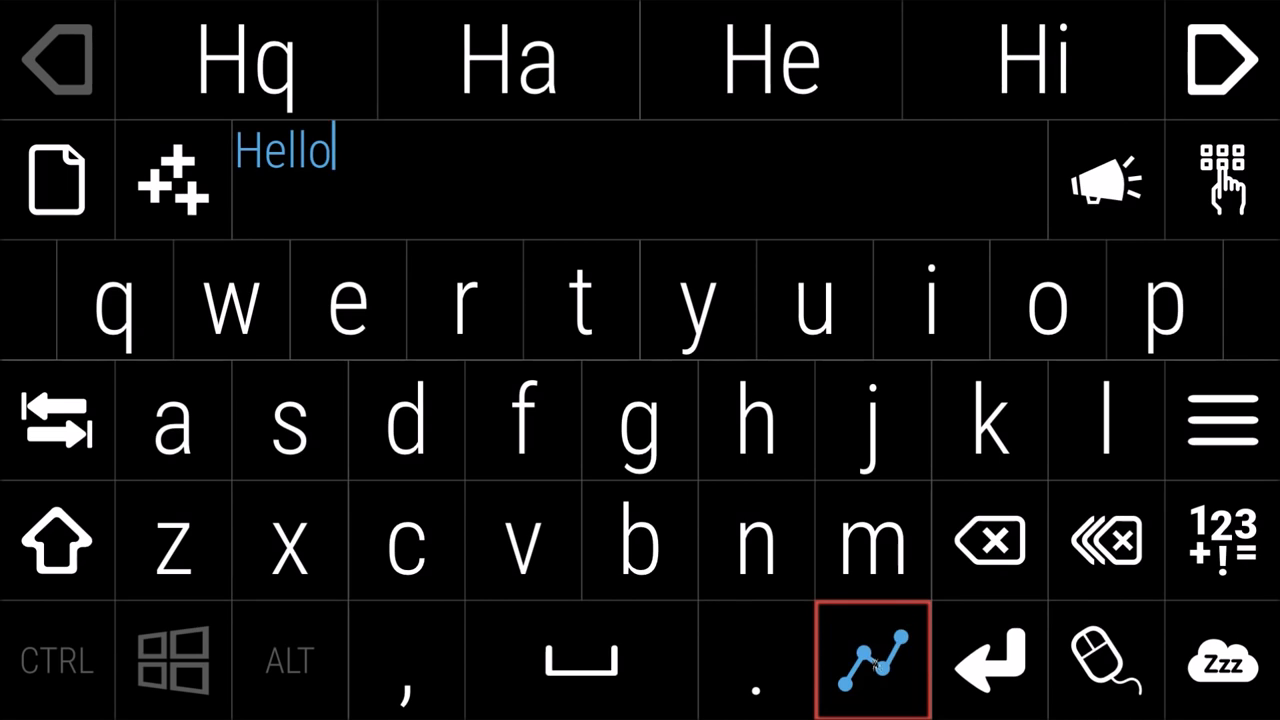
left_click(875, 660)
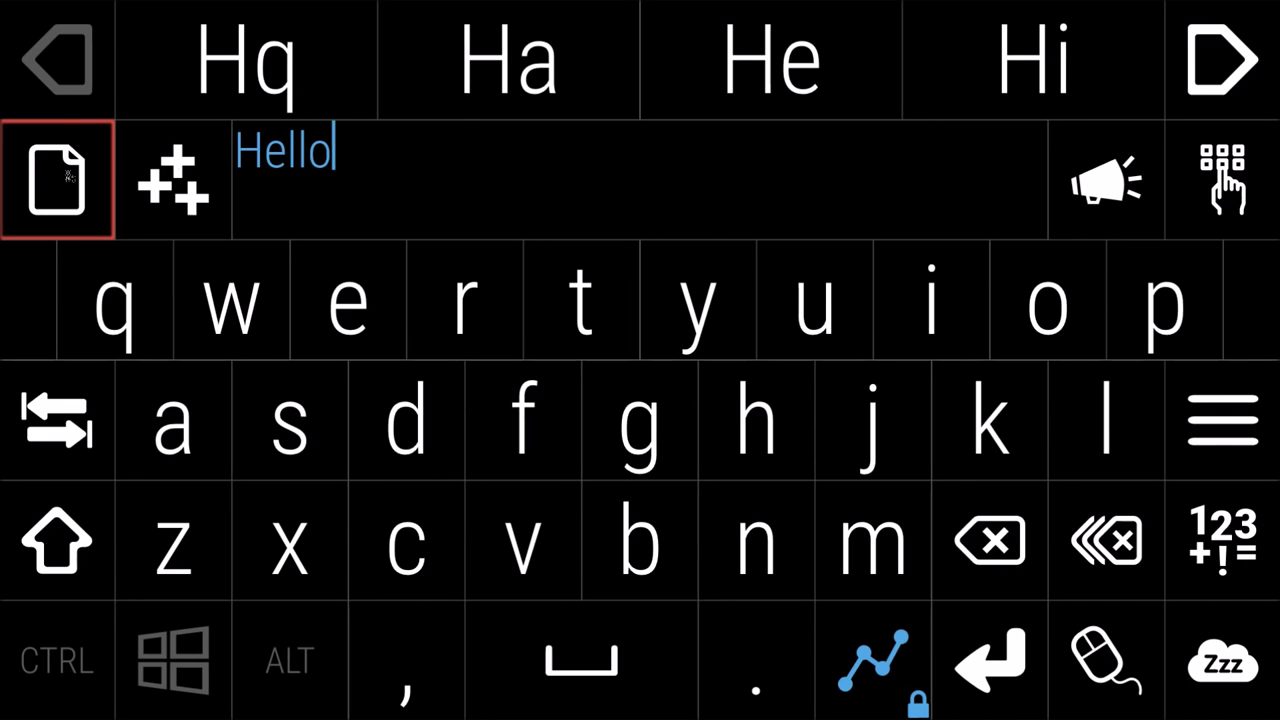
left_click(57, 180)
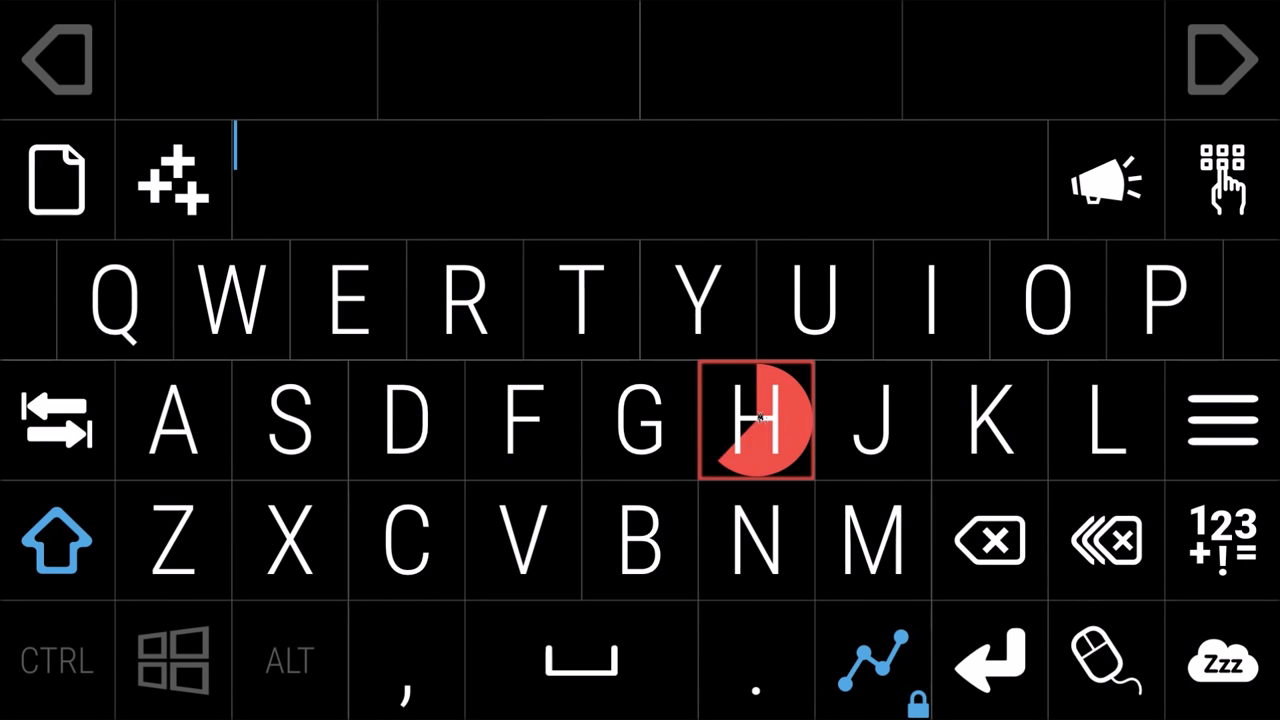
Write "Hello" with one multi-key selection starting at H and ending at O, and have it spoken aloud
mouse_move(759, 418)
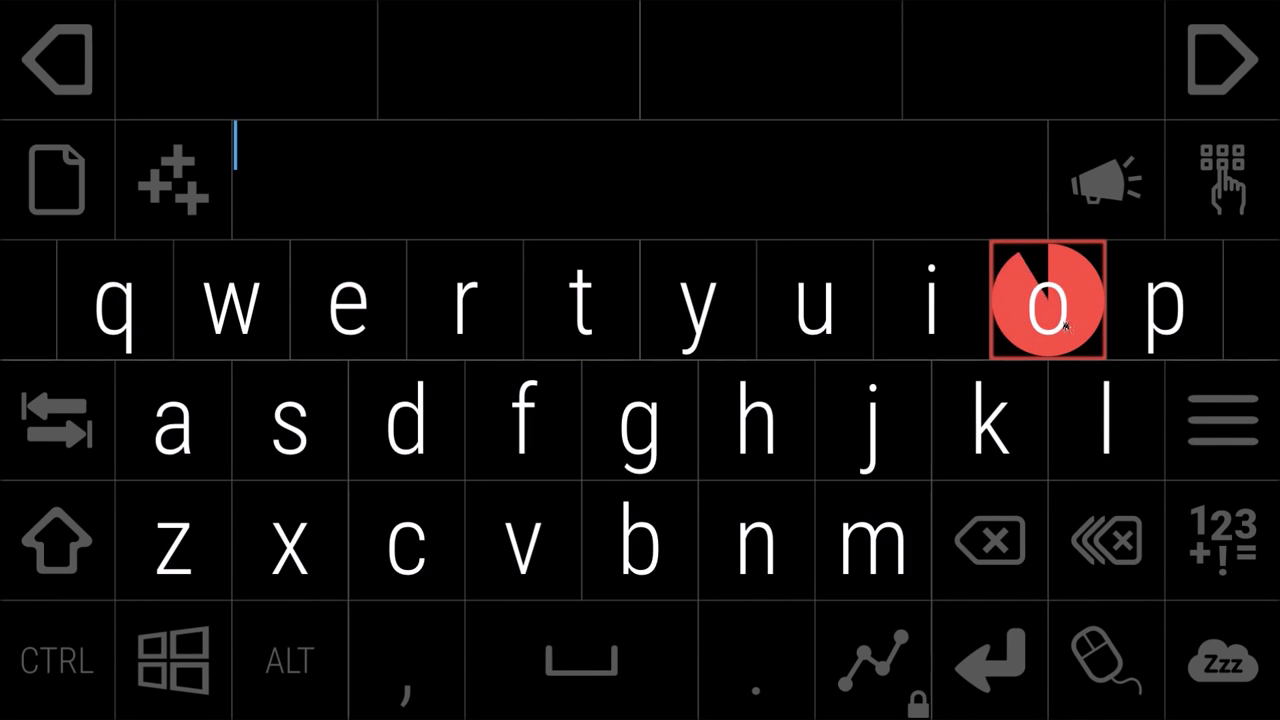
mouse_move(1048, 300)
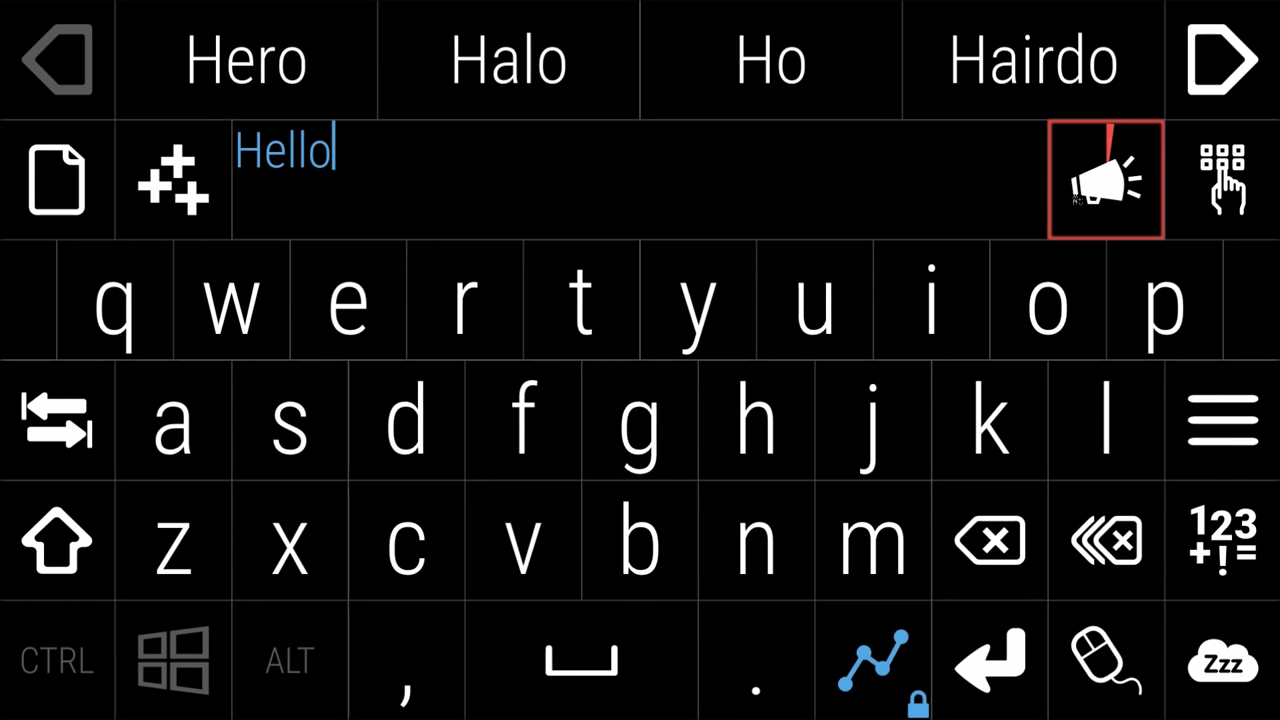
mouse_move(1078, 198)
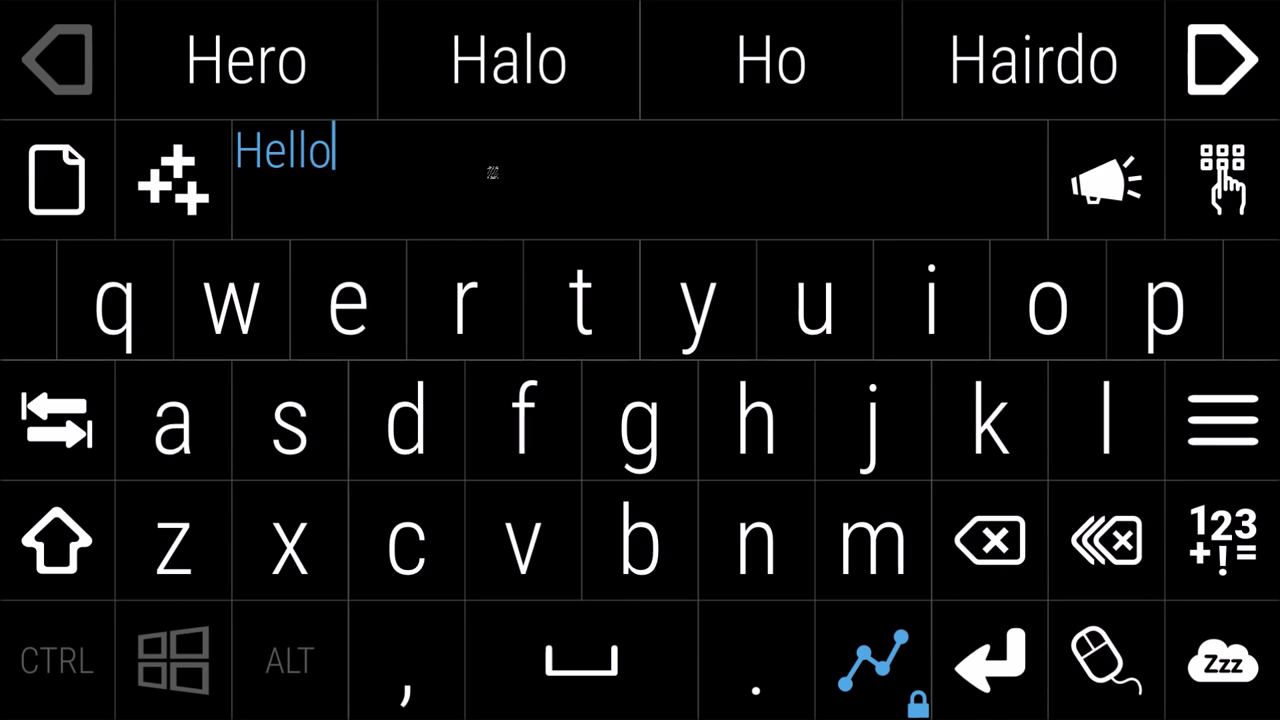
Clear the scratchpad and switch off both shift and multi-key selection
left_click(72, 188)
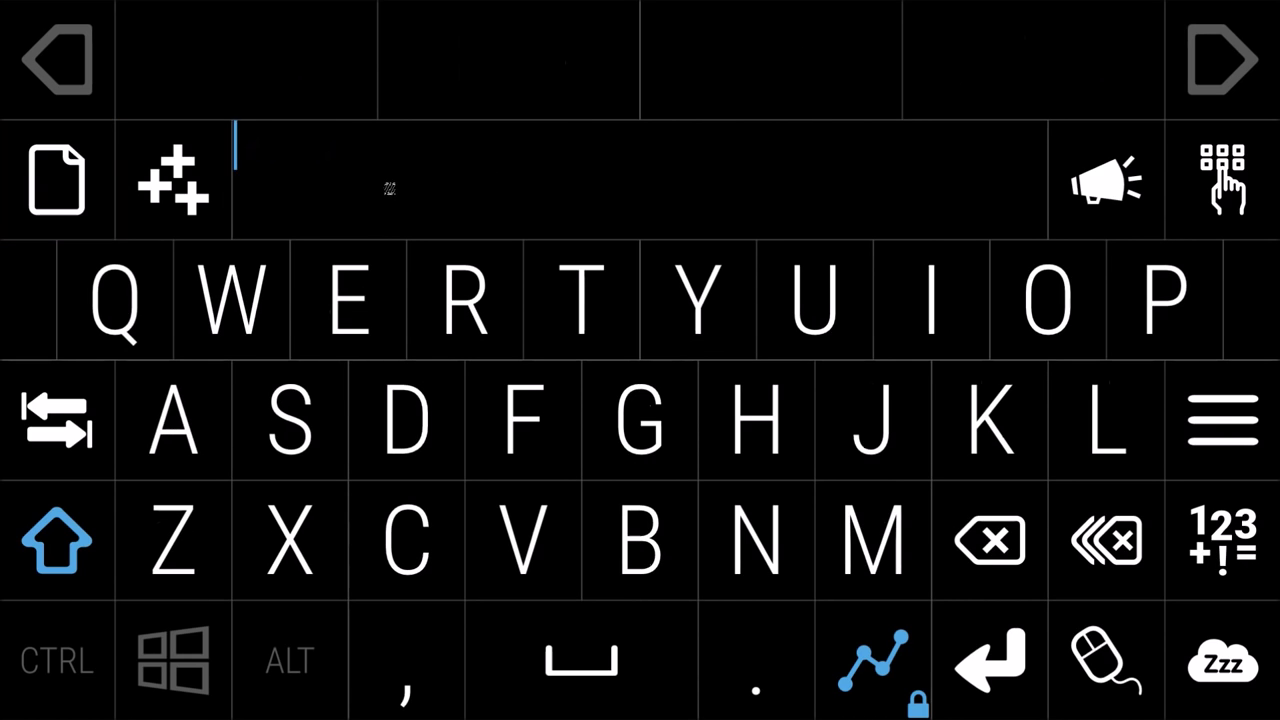
left_click(32, 528)
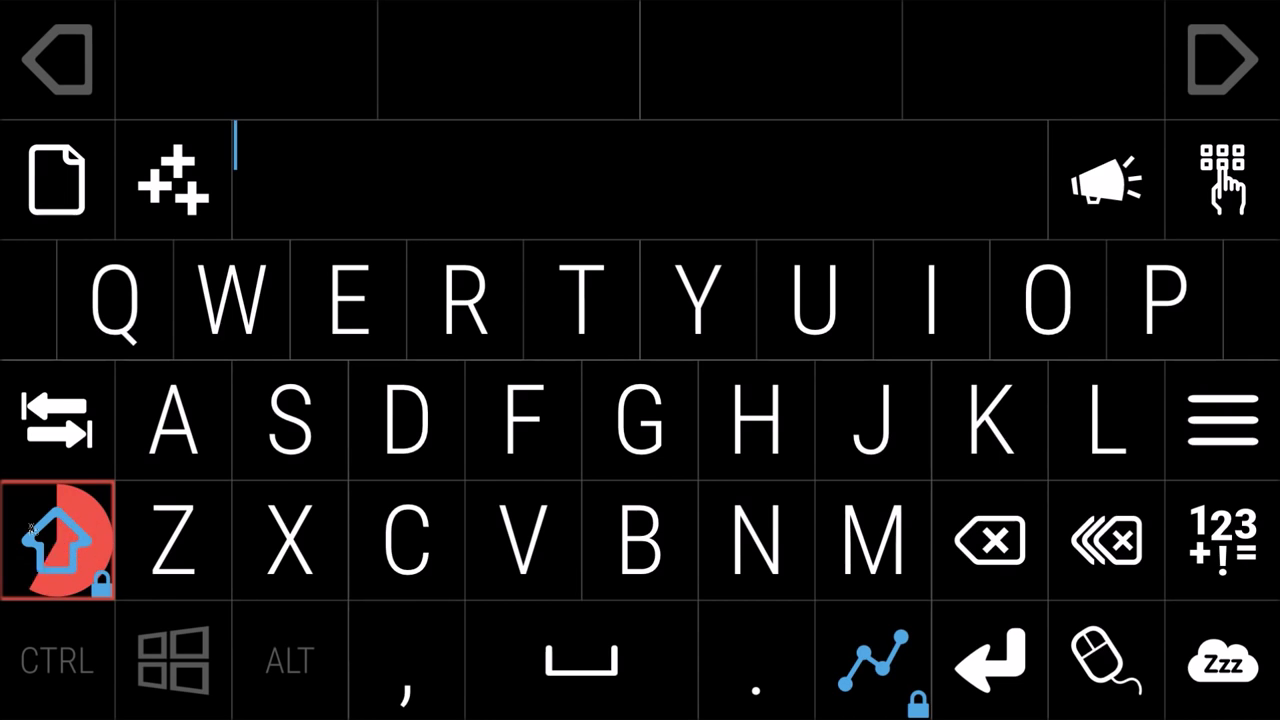
left_click(32, 528)
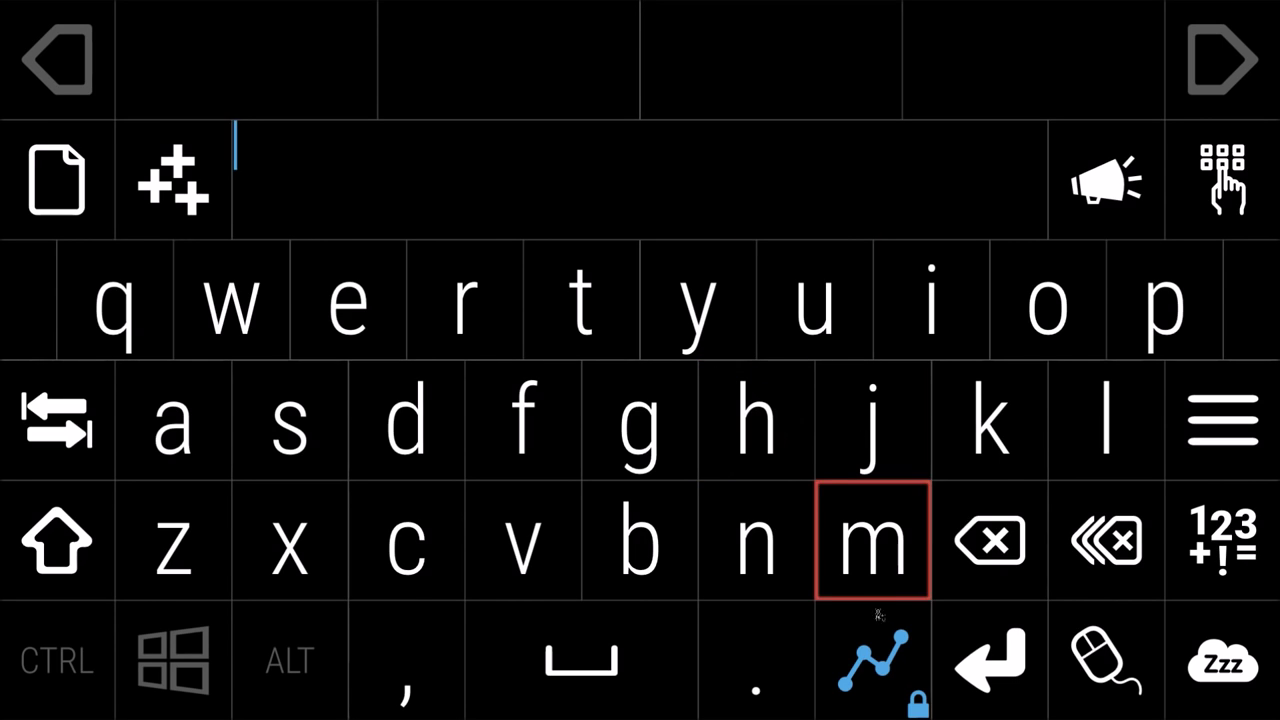
left_click(880, 640)
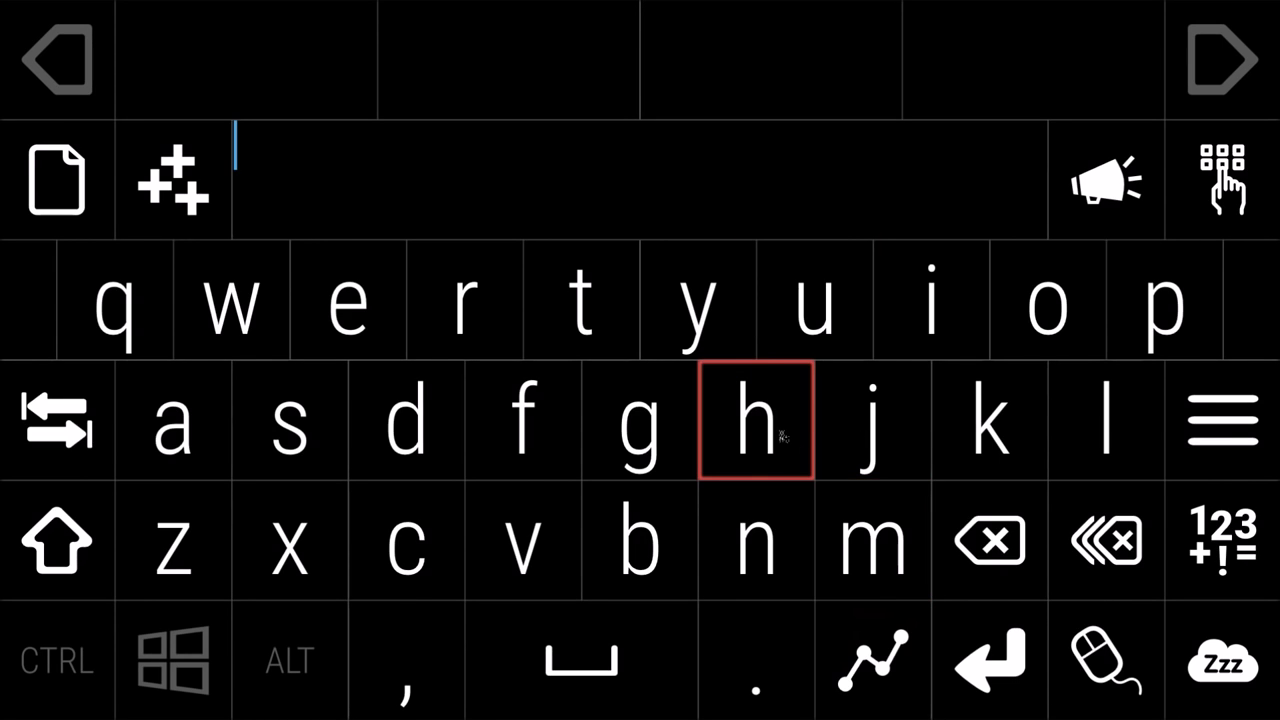
Write the phrase "how are you" in lower case, accepting the suggestion "are" for the second word
type("h")
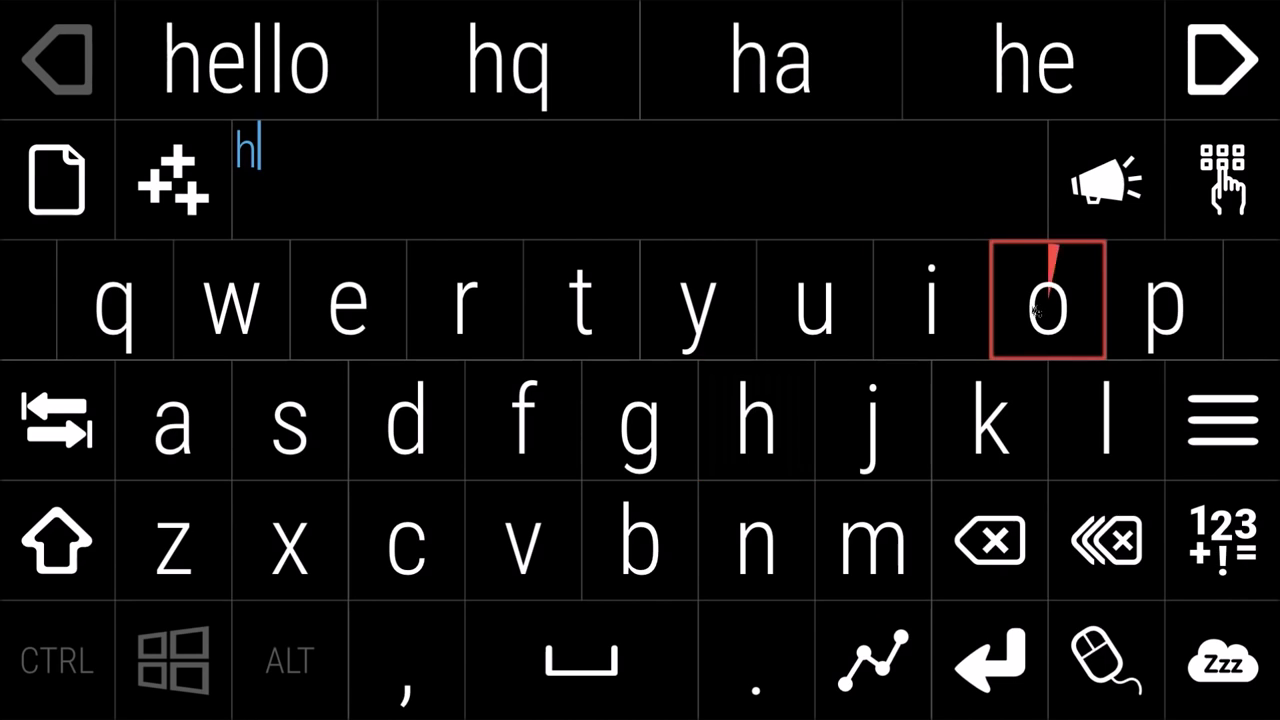
type("o")
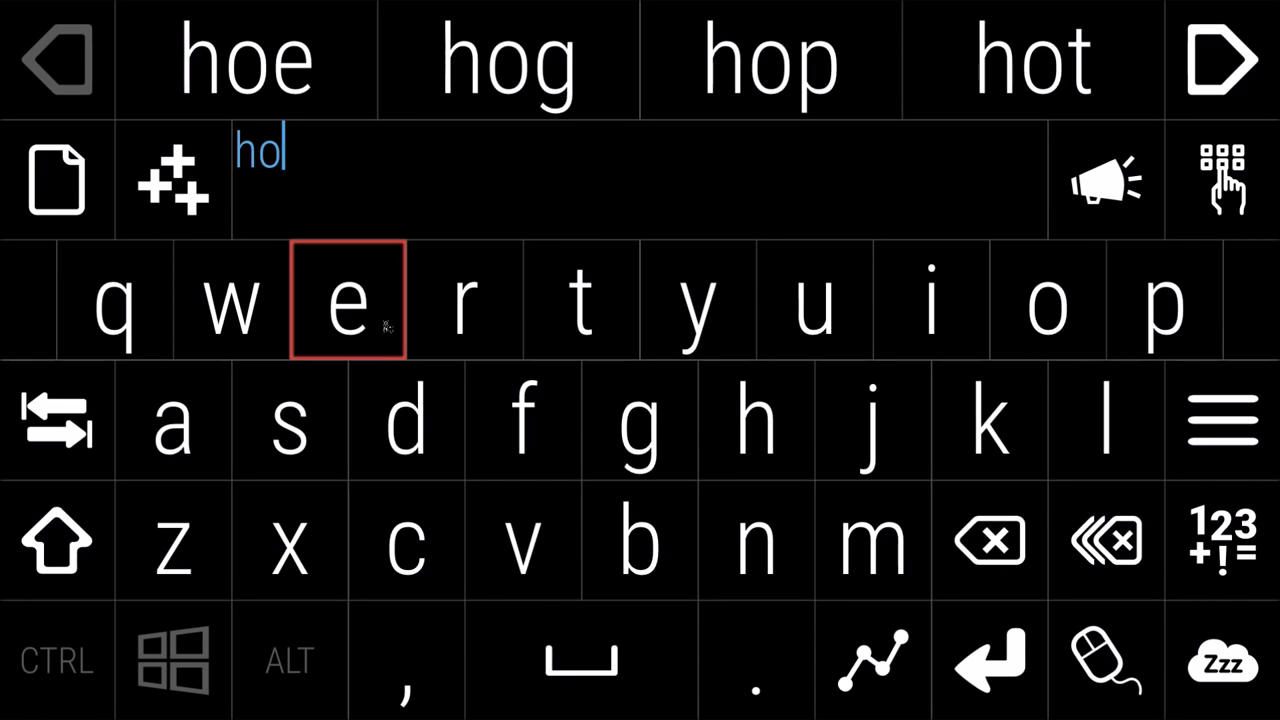
type("w")
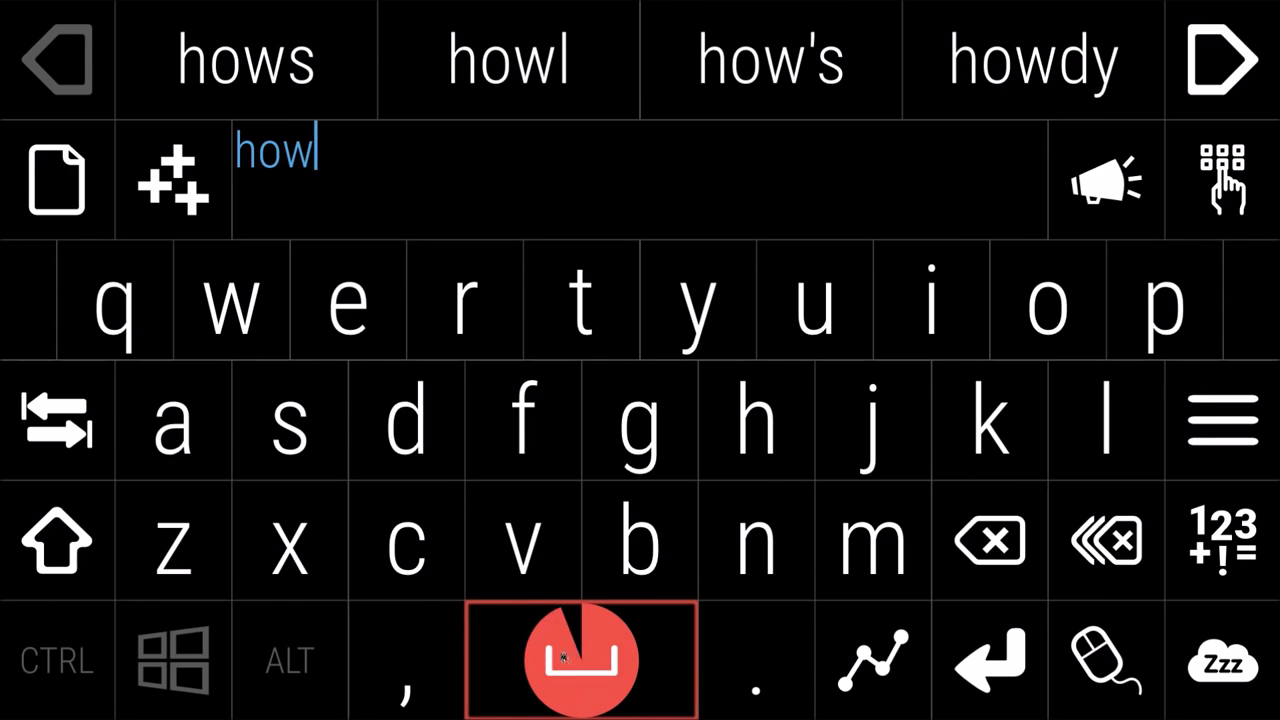
type(" a")
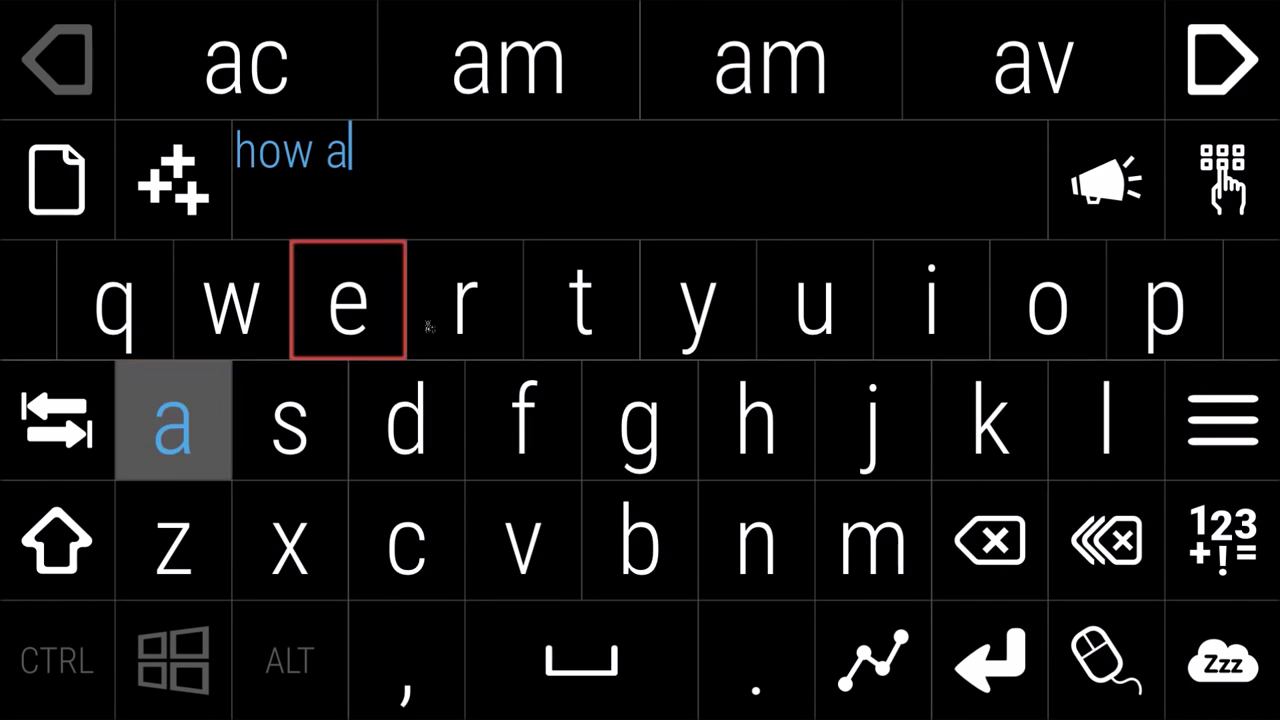
type("r")
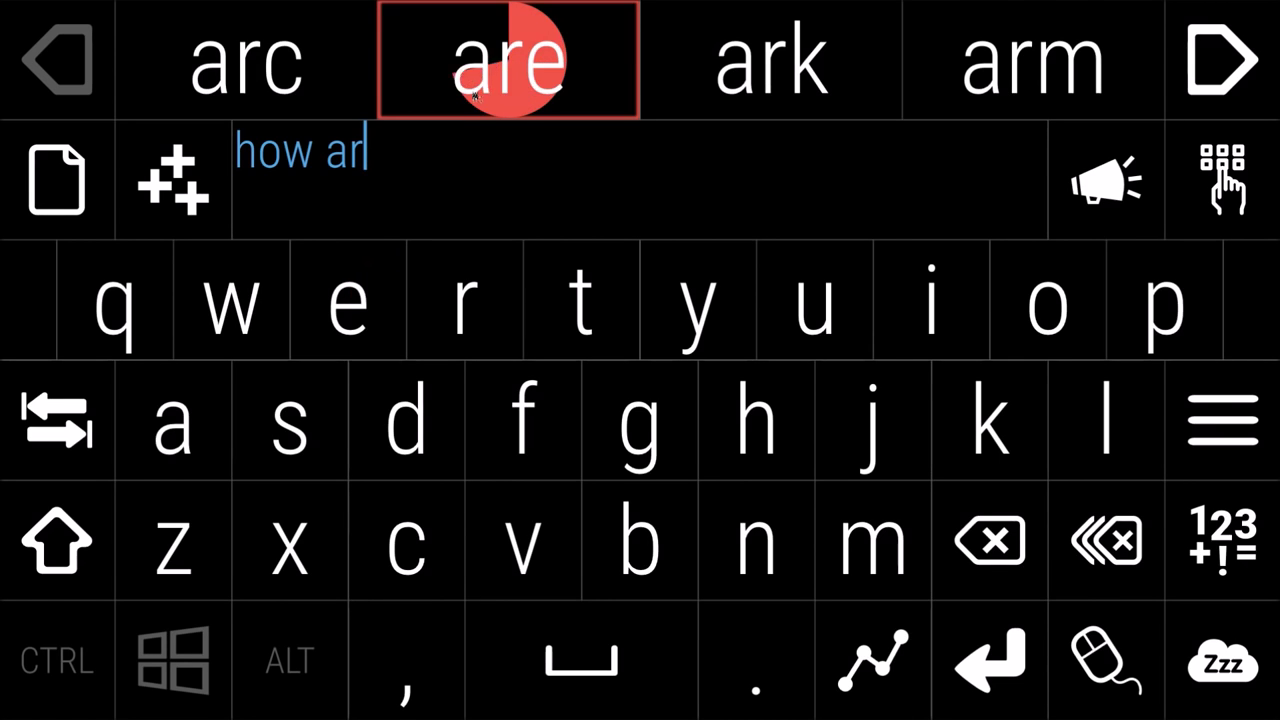
left_click(509, 60)
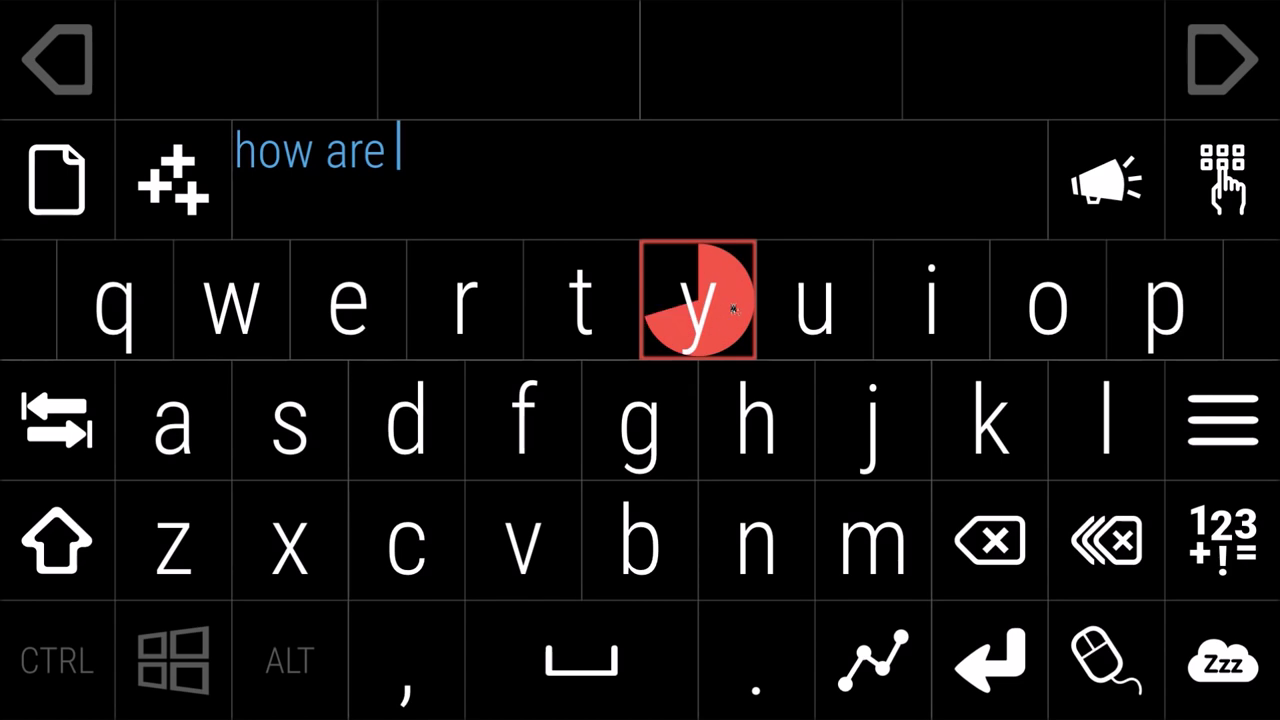
type("y")
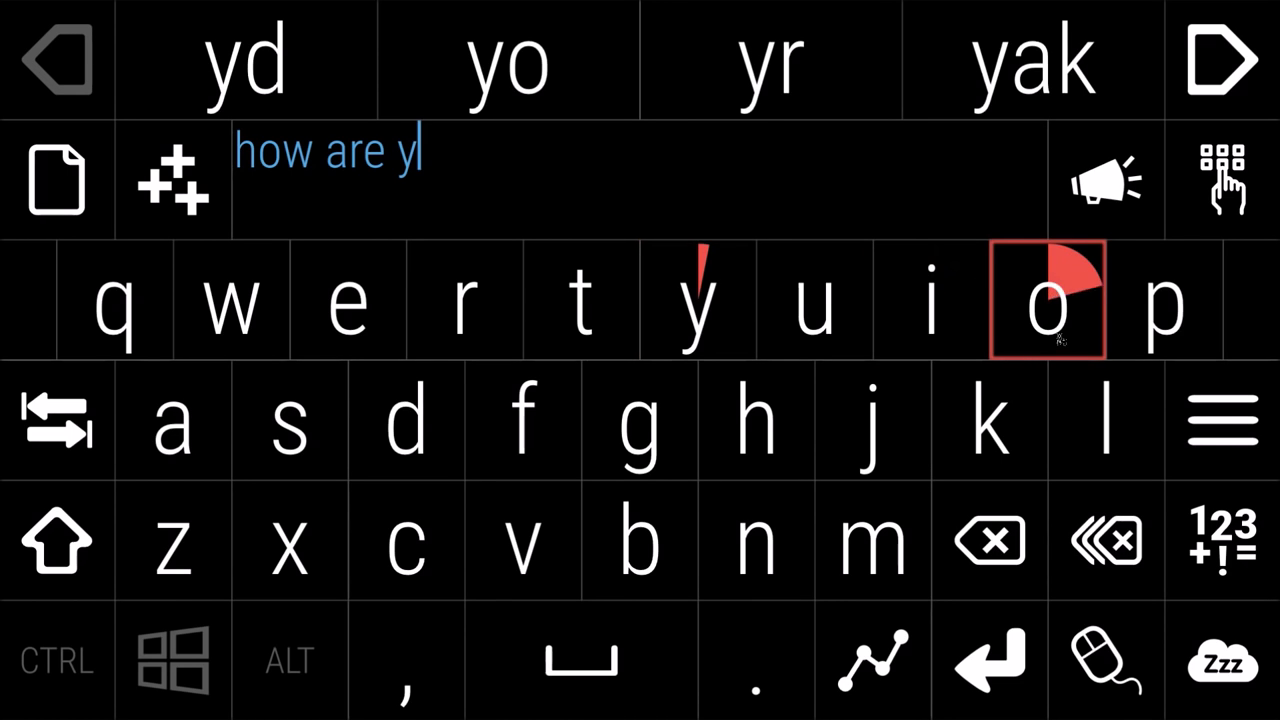
type("o")
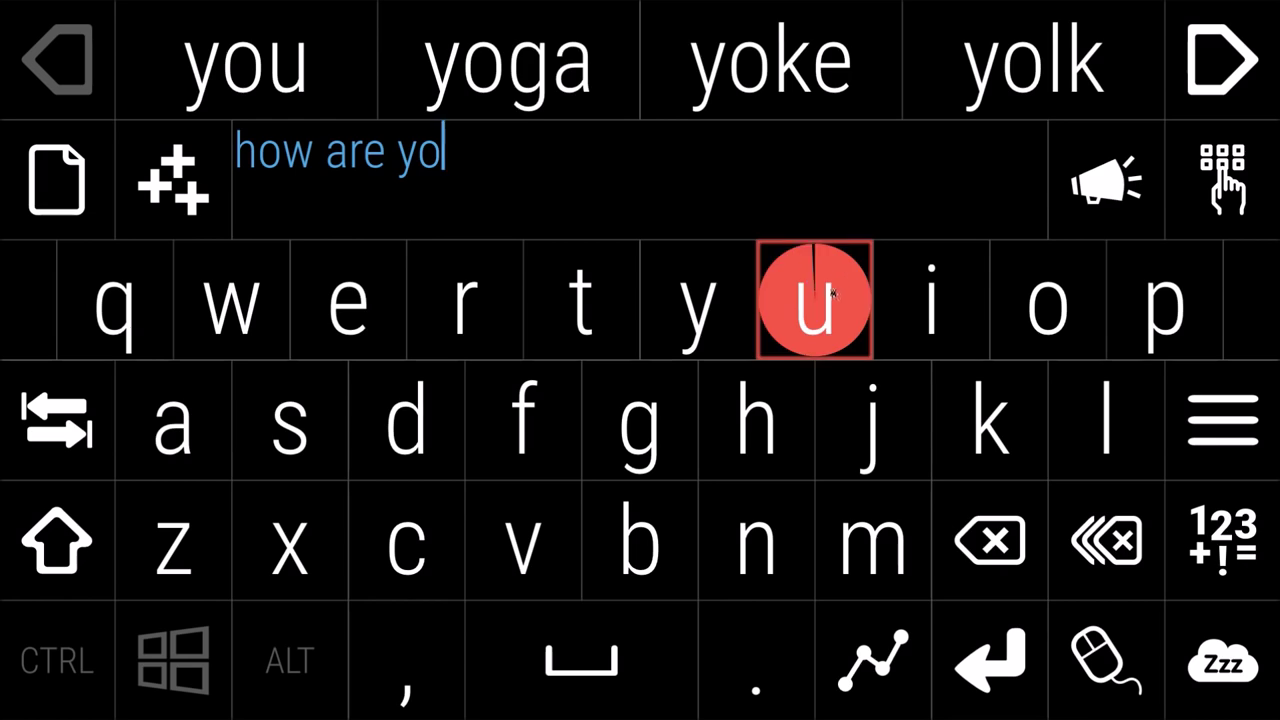
type("u")
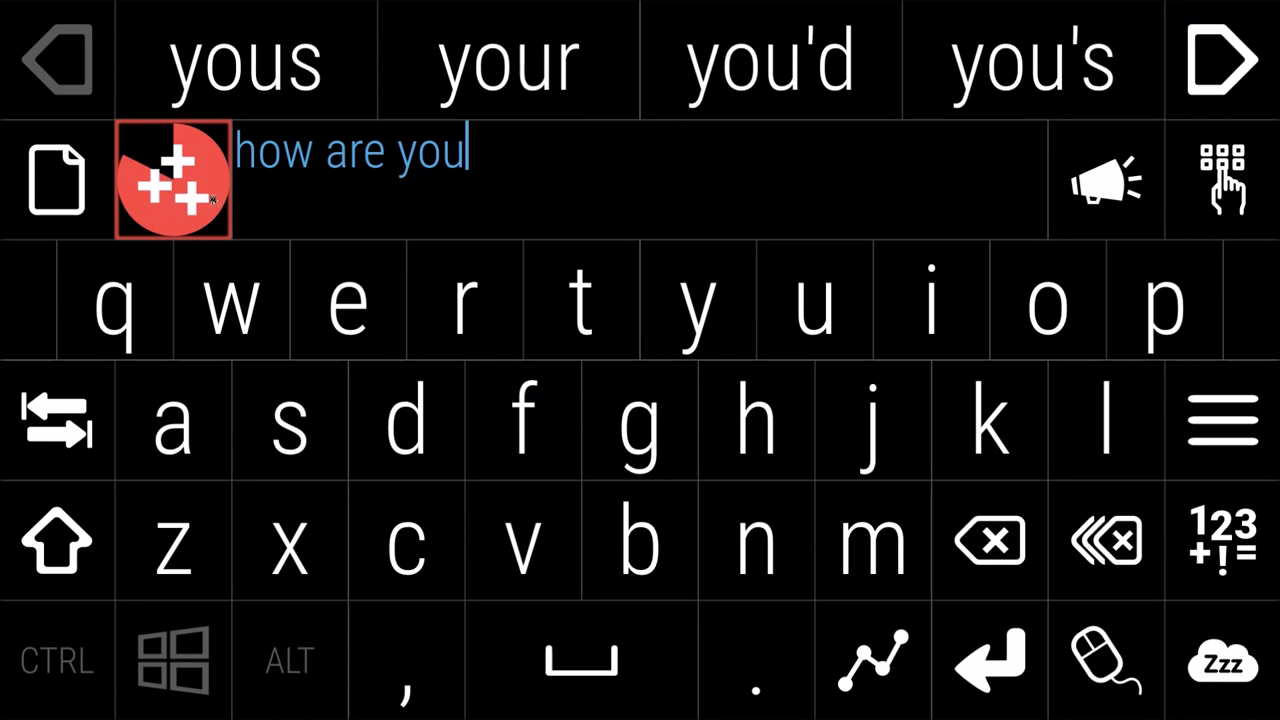
Add the phrase "how are you" to the dictionary with the shortcut HAY
mouse_move(212, 197)
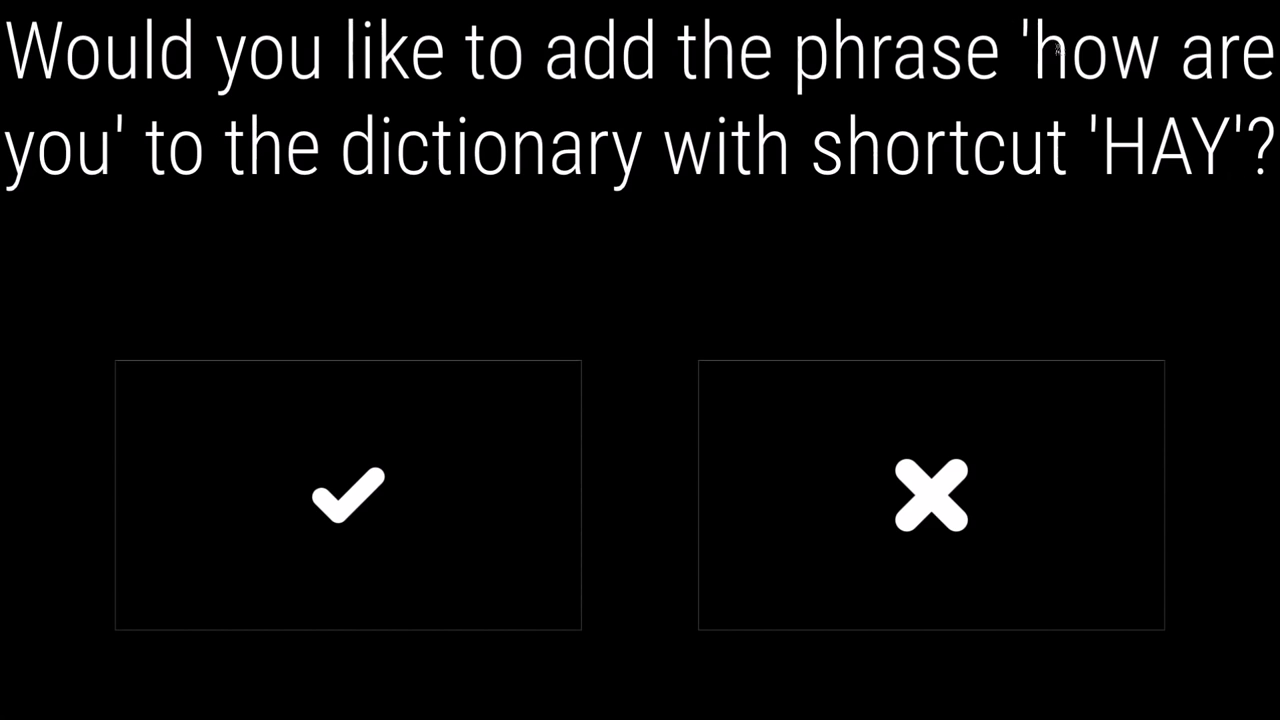
left_click(370, 441)
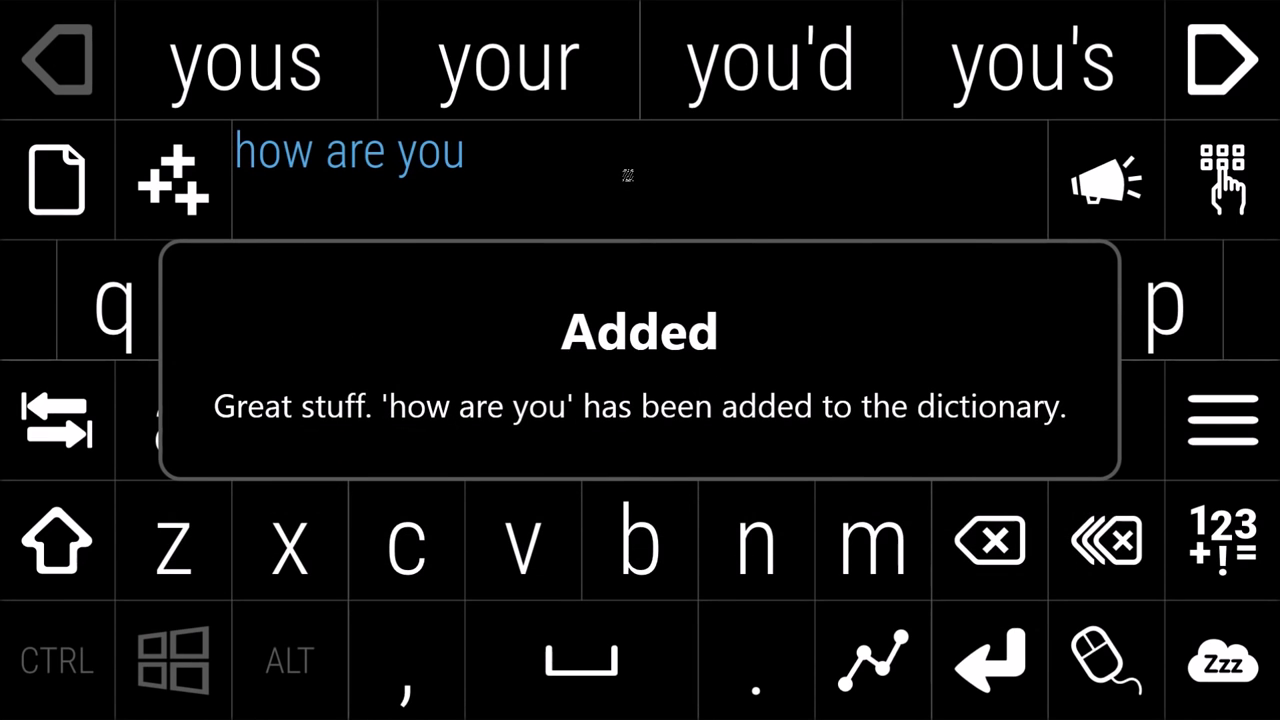
Clear the scratchpad and lock multi-key selection on
left_click(58, 178)
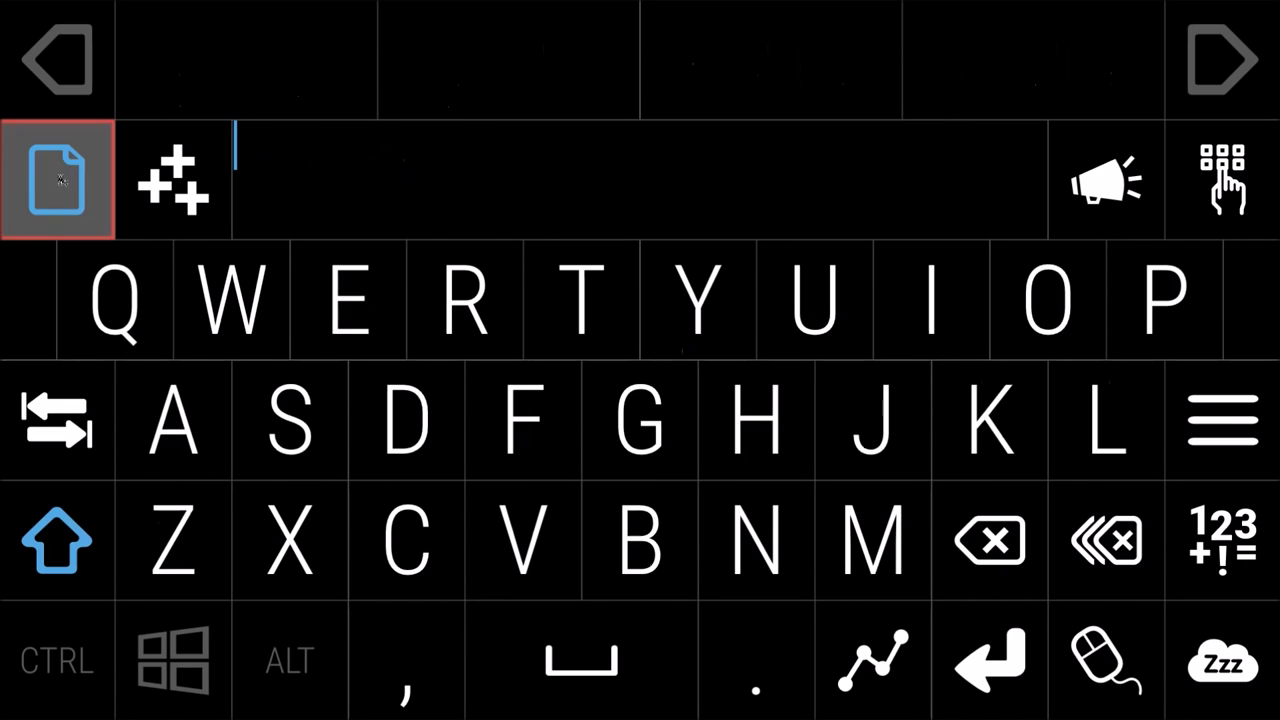
left_click(901, 637)
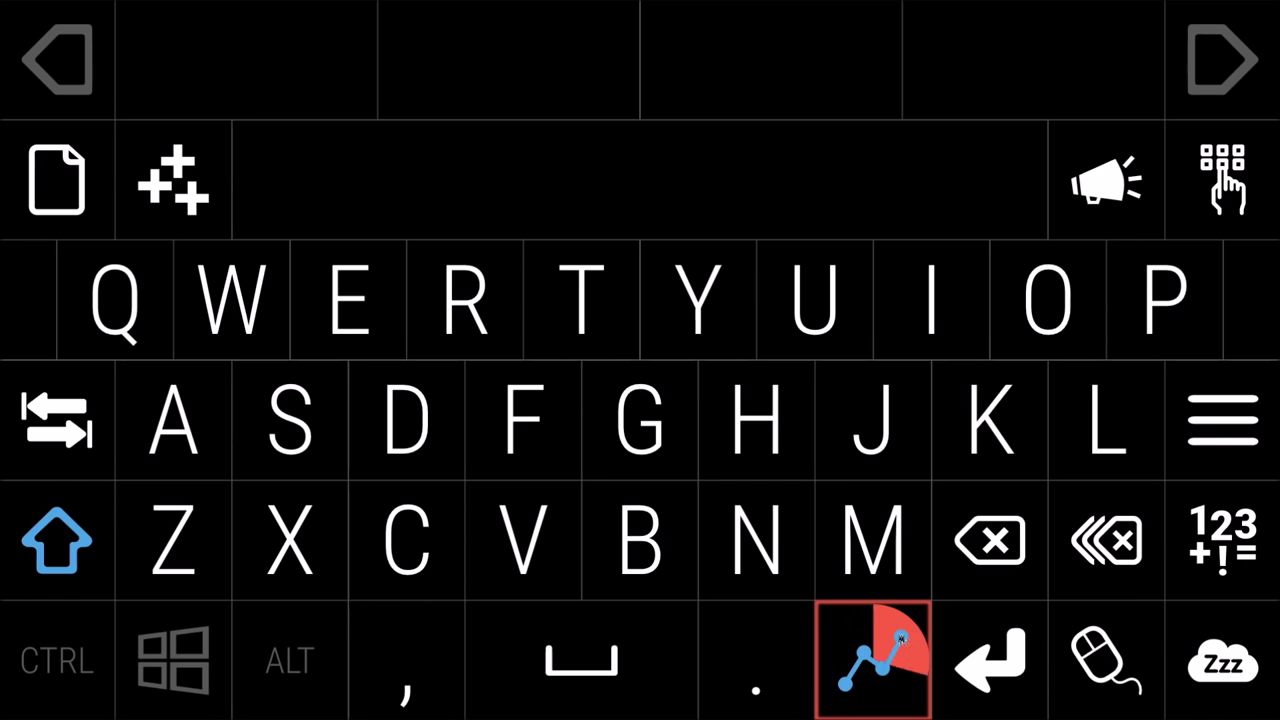
left_click(901, 637)
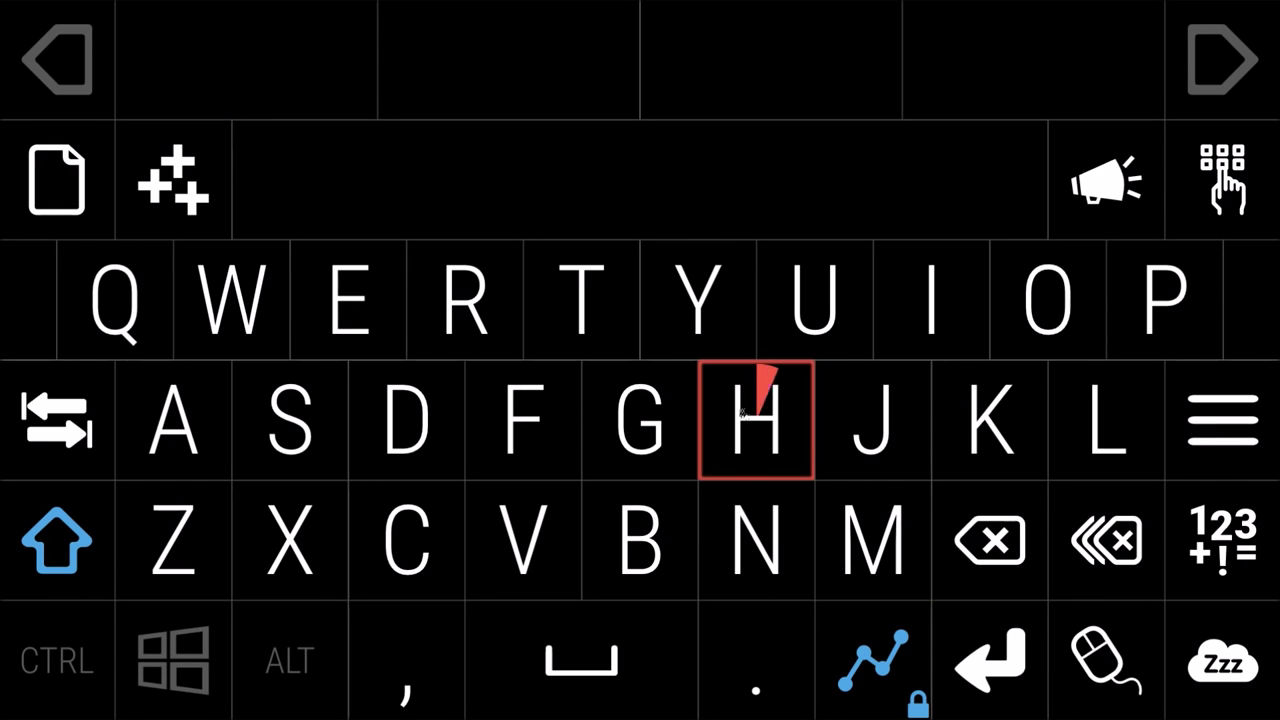
Write the phrase "How are you" with one multi-key selection starting at H and ending at Y, and have it spoken aloud
left_click(742, 414)
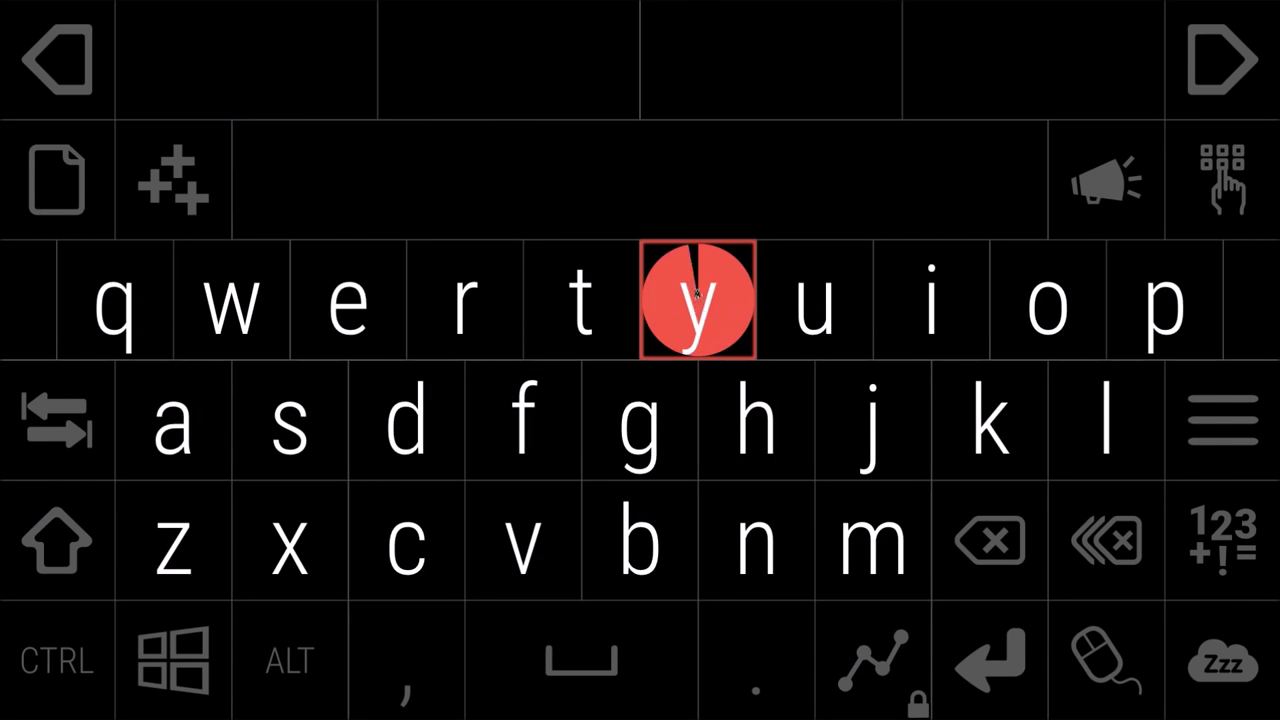
left_click(697, 300)
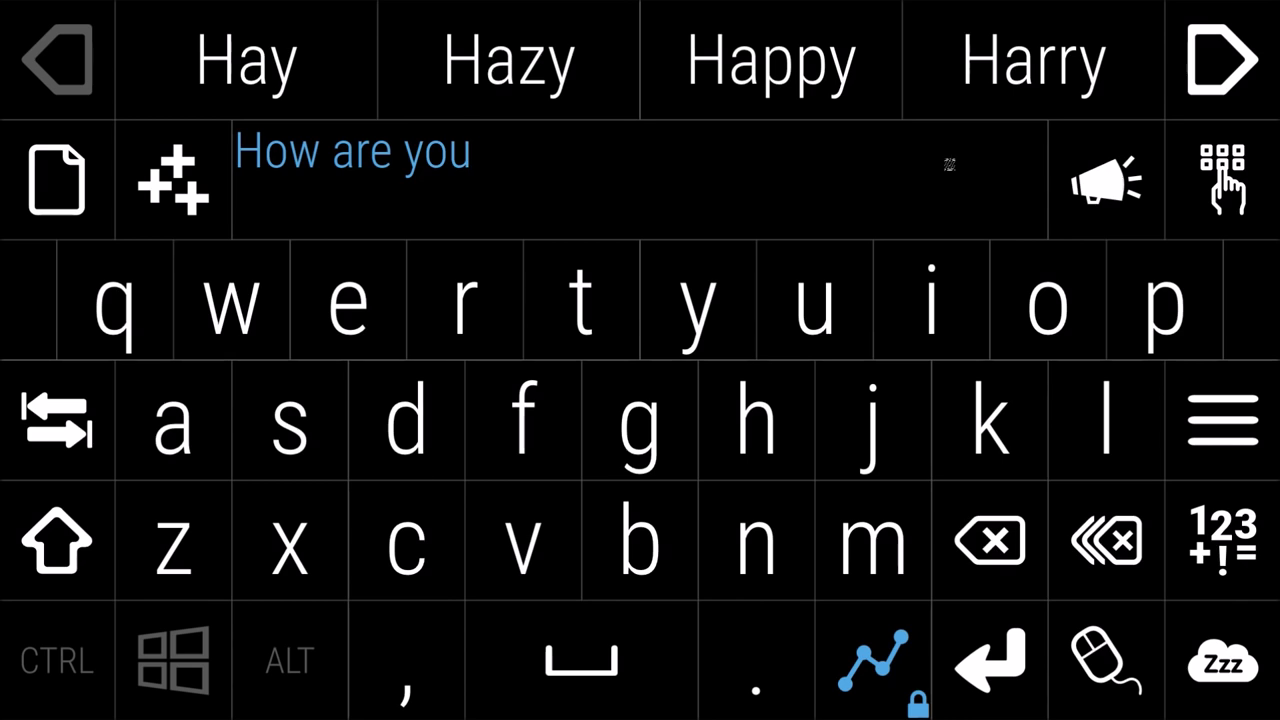
left_click(1080, 181)
Clear the scratchpad and write "Hello" with one multi-key selection from H to O
left_click(77, 200)
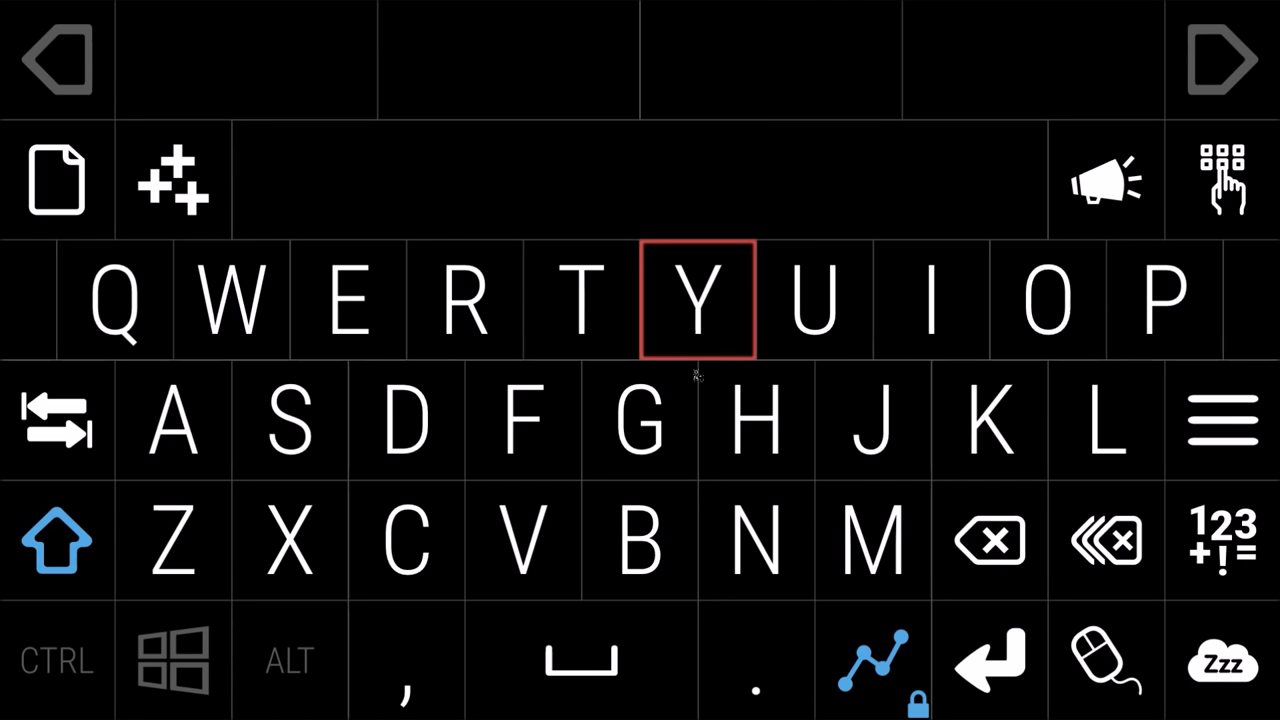
left_click(724, 418)
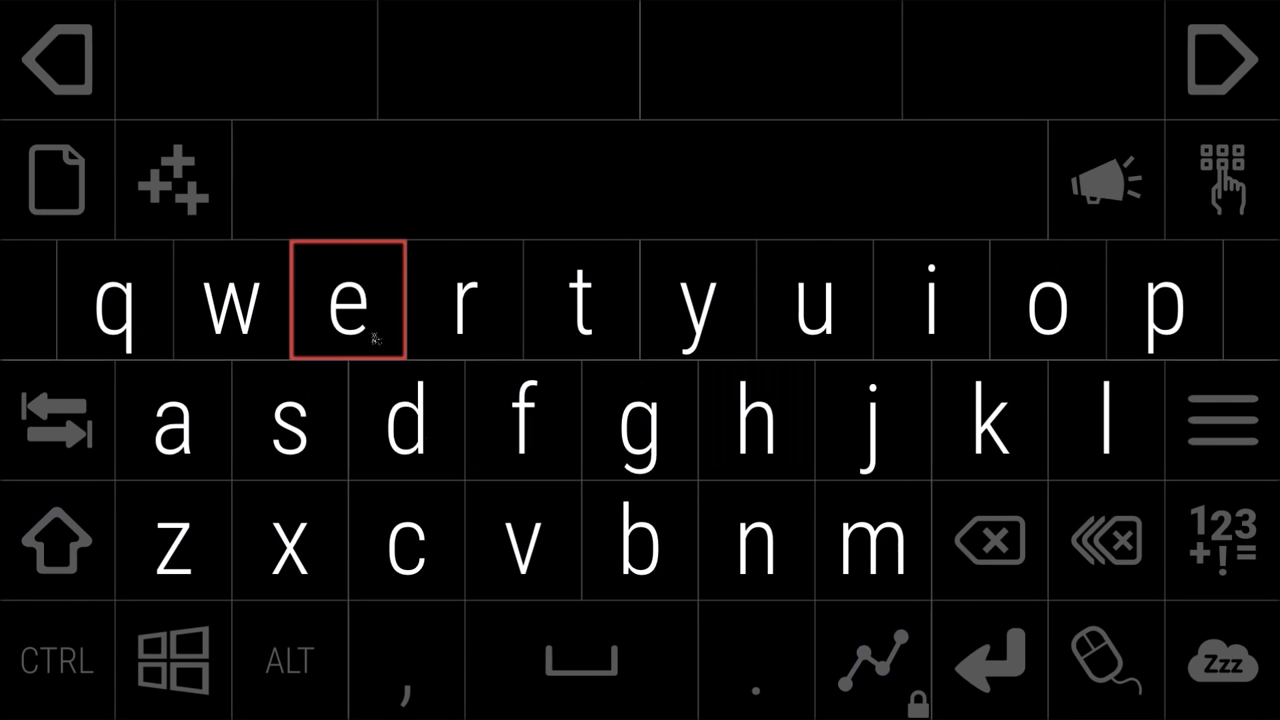
left_click(1027, 323)
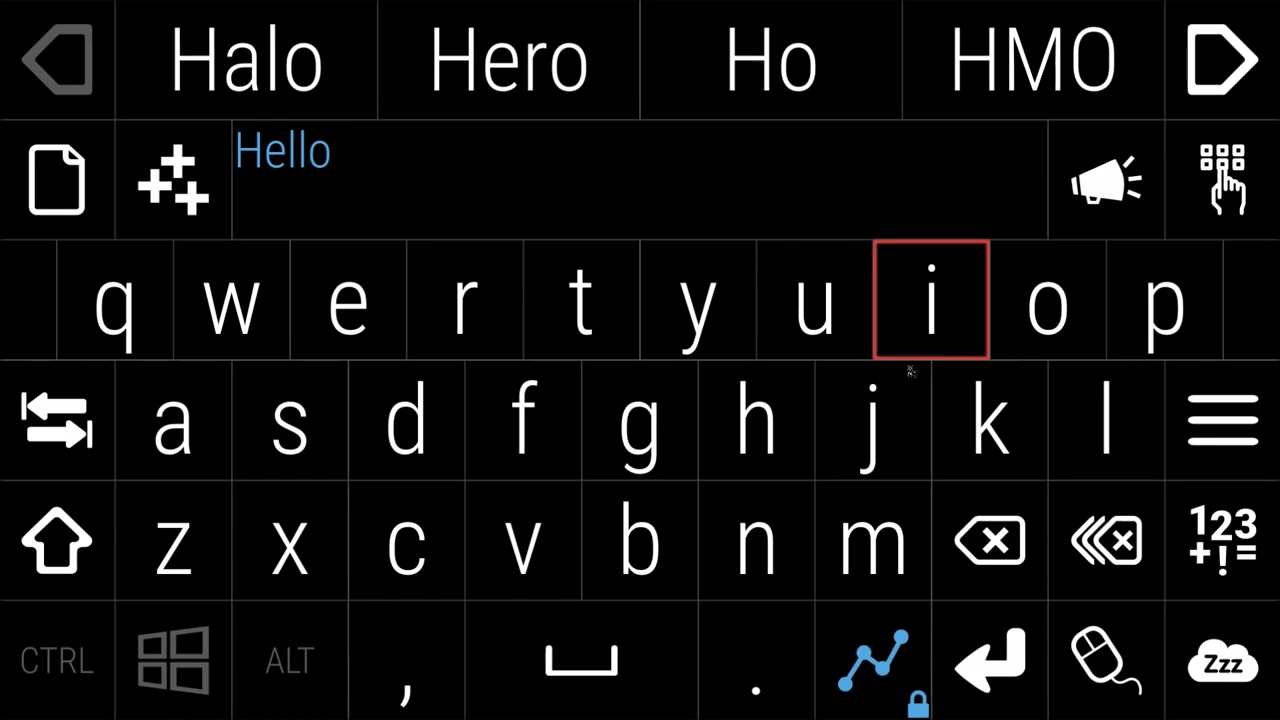
Add "how are you" after "Hello" using a multi-key selection from H to Y and its matching suggestion, and have the text spoken
left_click(776, 436)
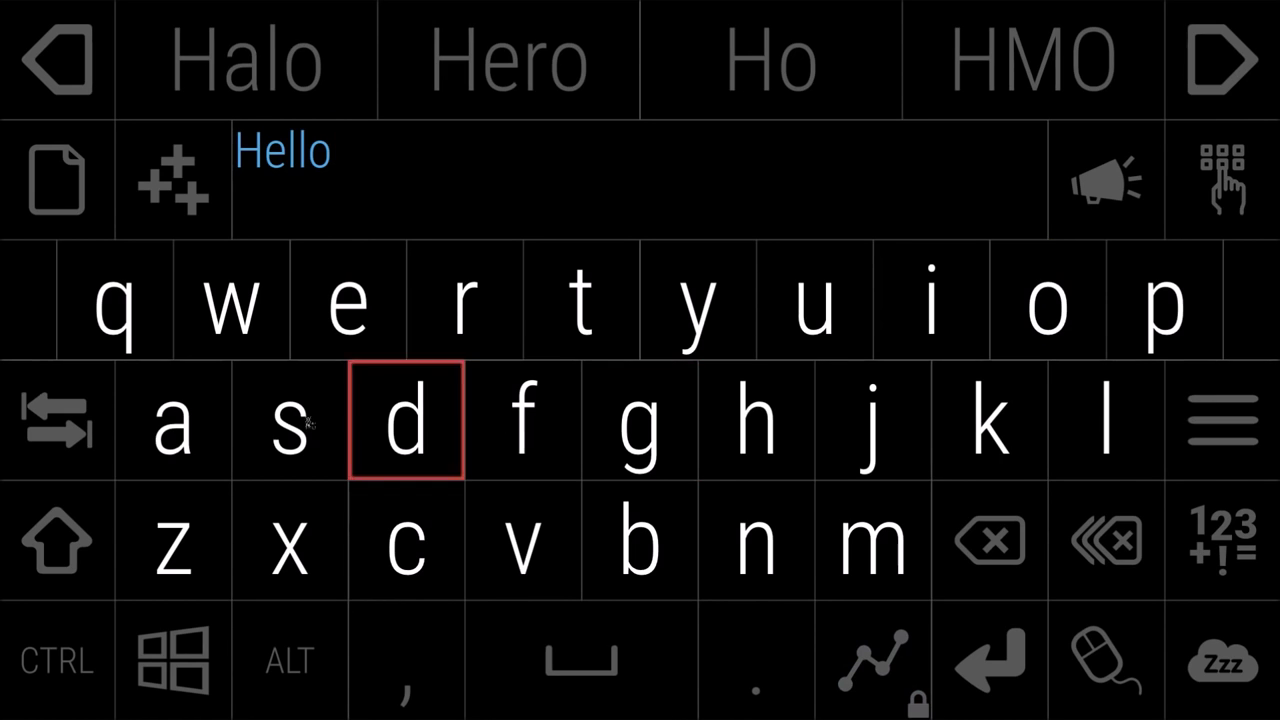
left_click(669, 294)
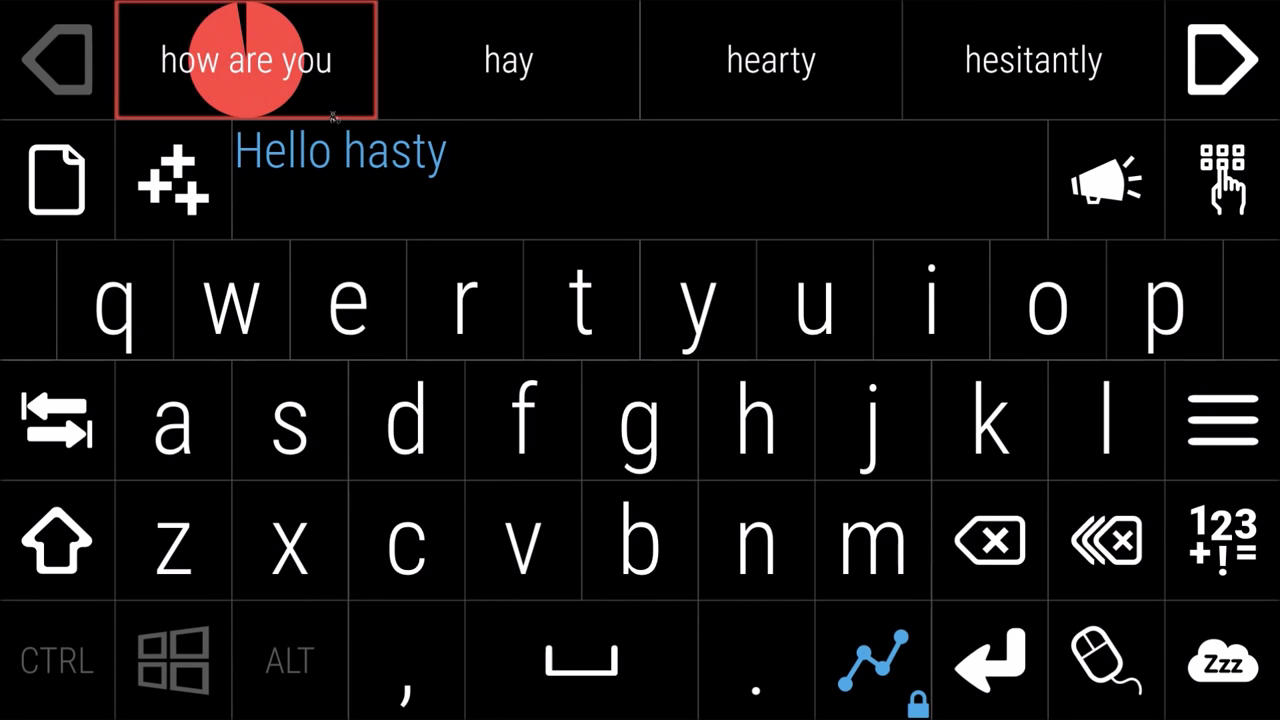
left_click(246, 62)
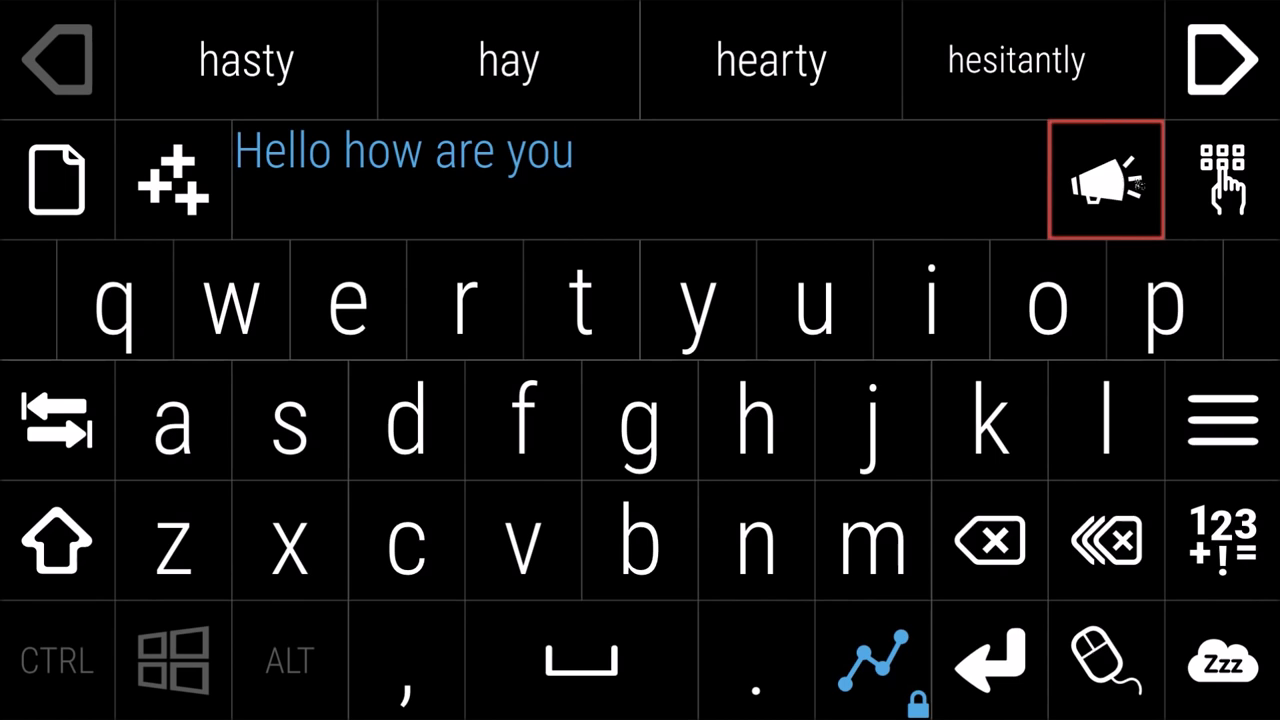
left_click(1138, 183)
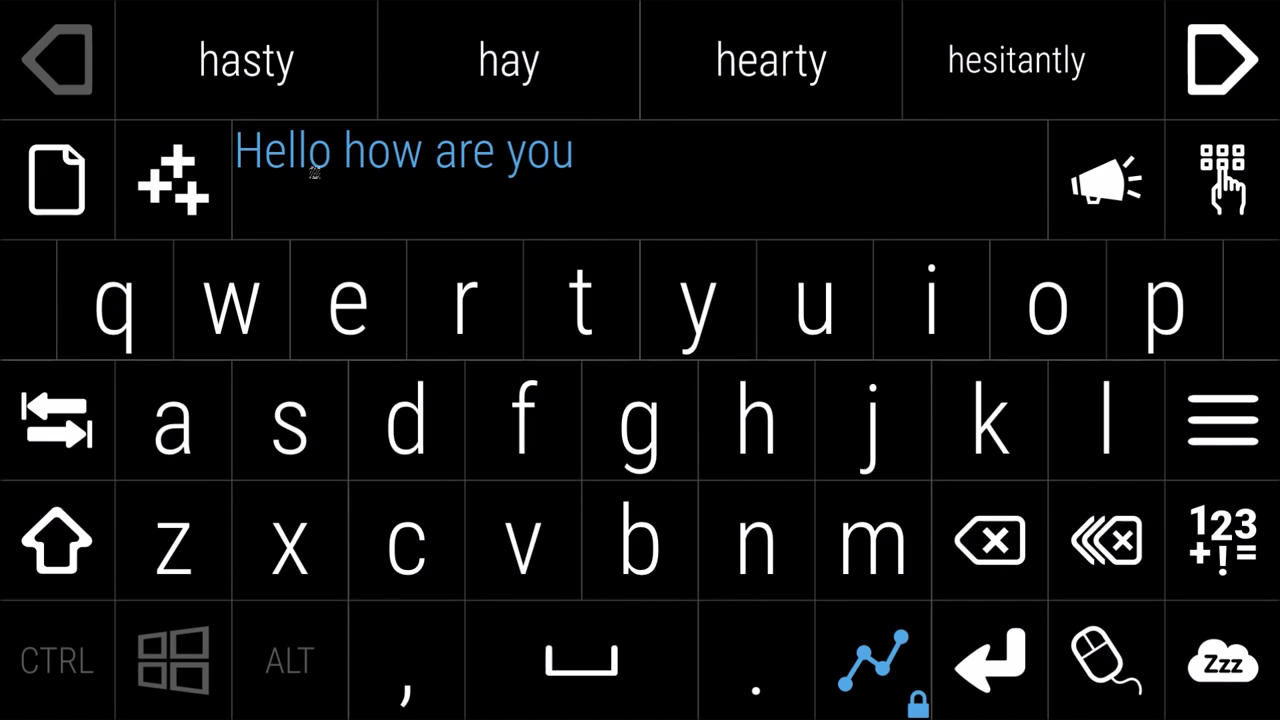
Restore the maximised keyboard window, and shrink it in 100-pixel adjustments from its bottom-right corner and once from its right edge
mouse_move(1211, 428)
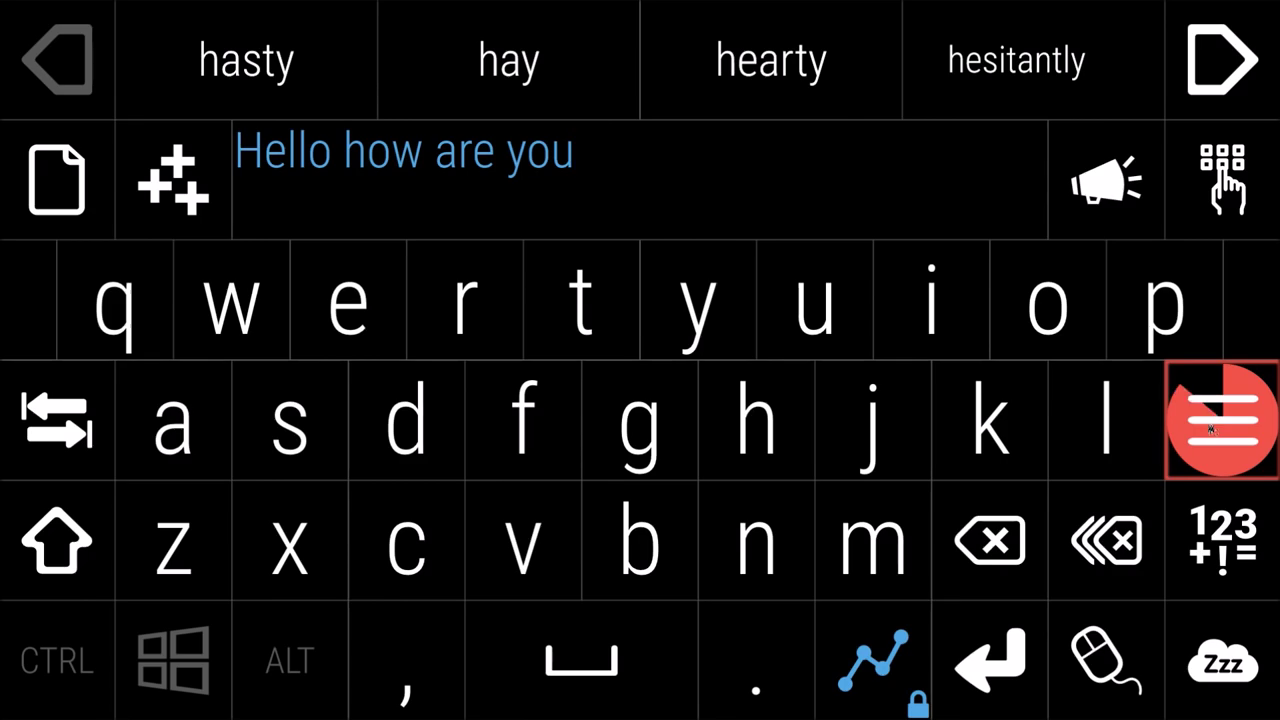
mouse_move(194, 403)
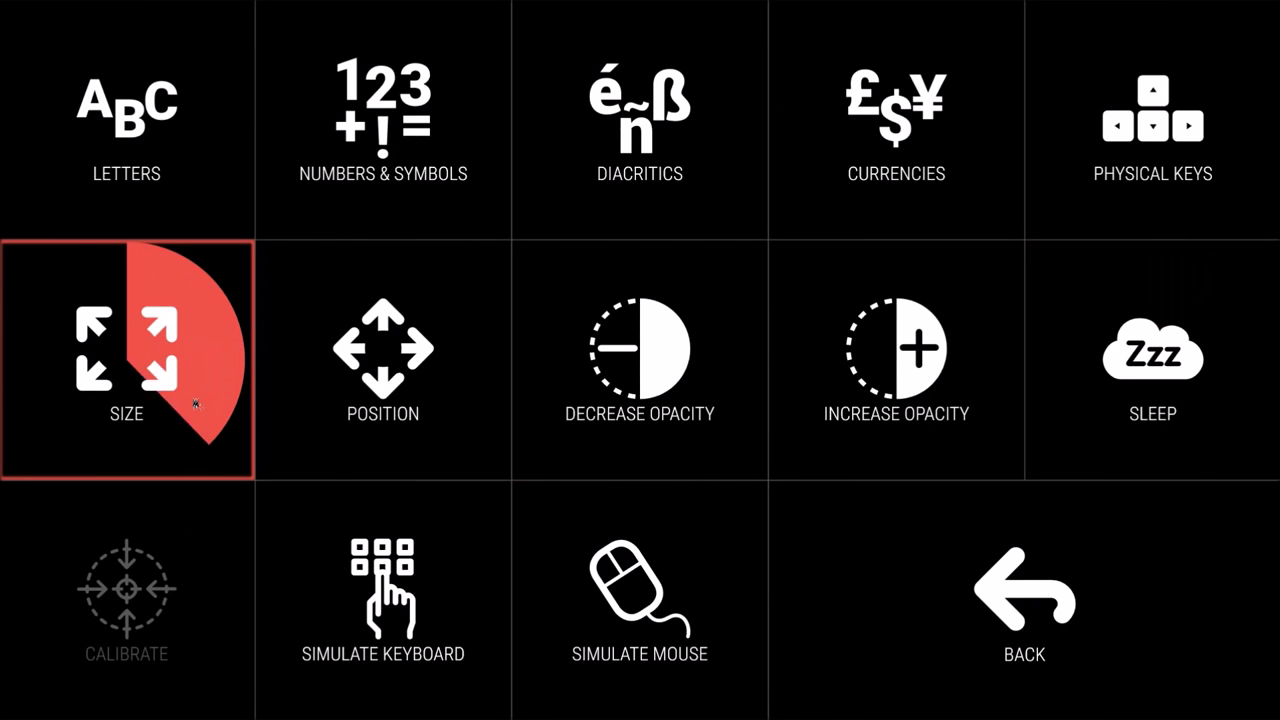
mouse_move(549, 606)
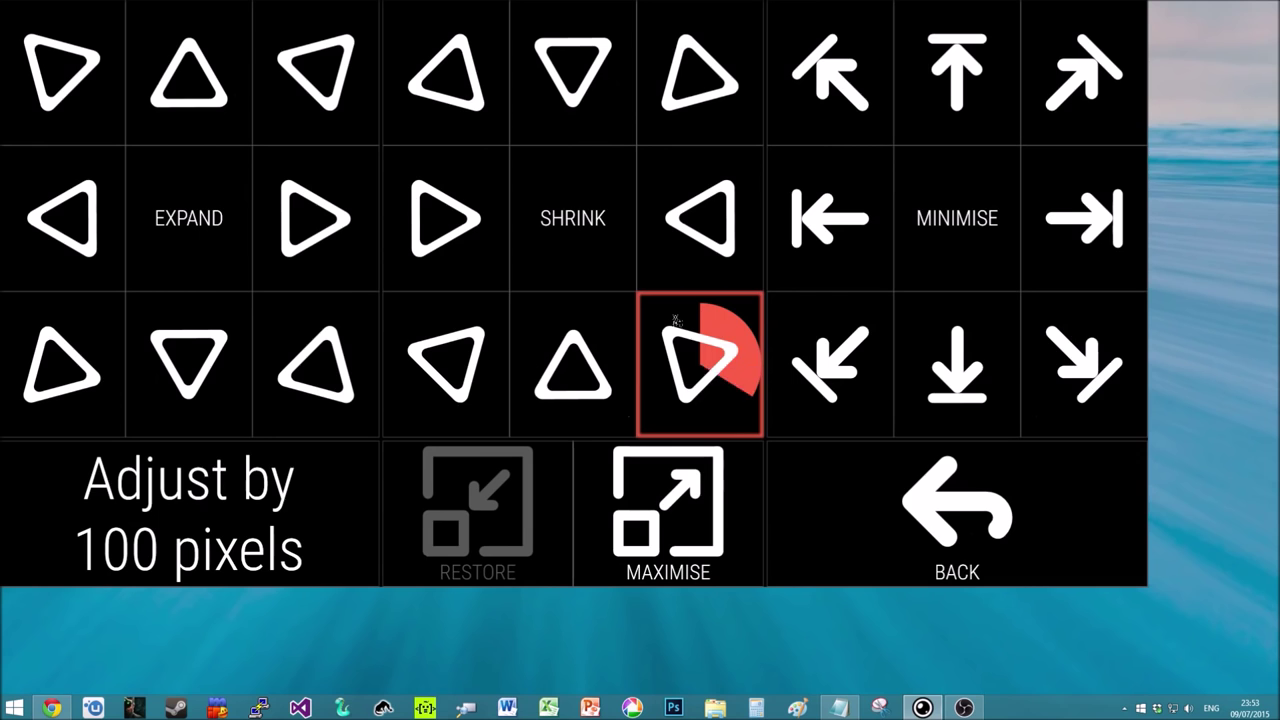
mouse_move(717, 371)
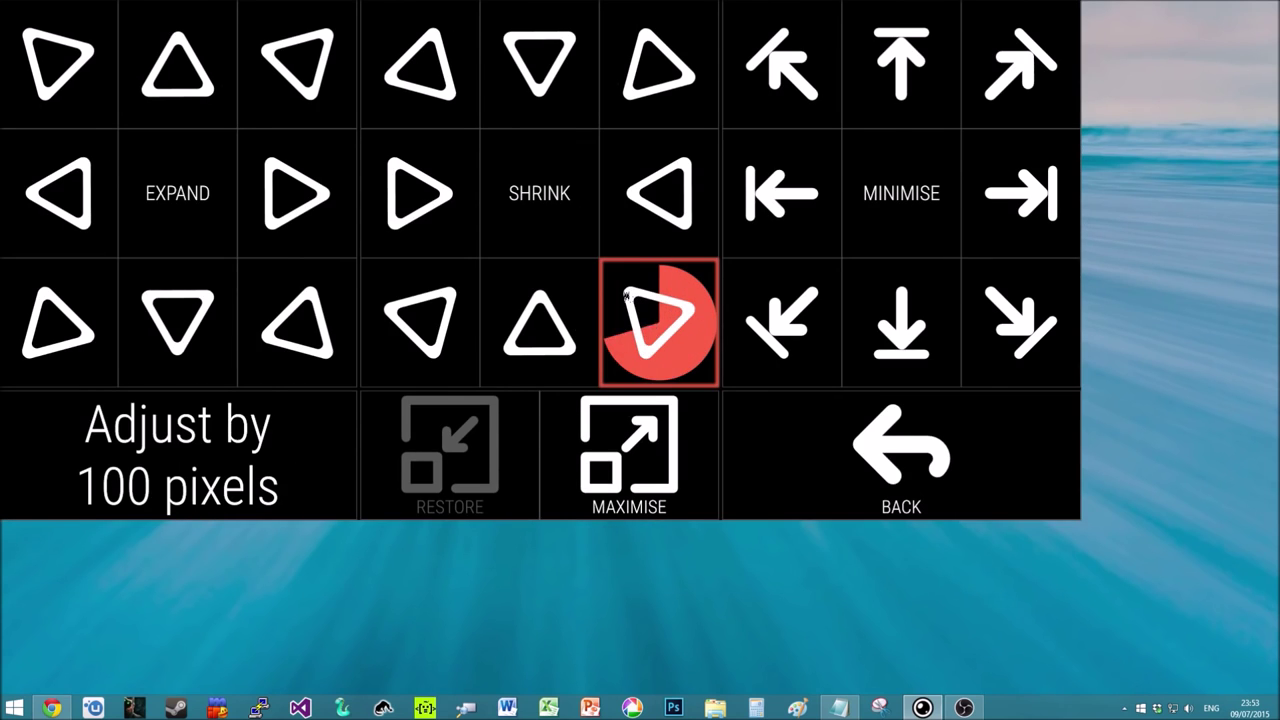
mouse_move(627, 295)
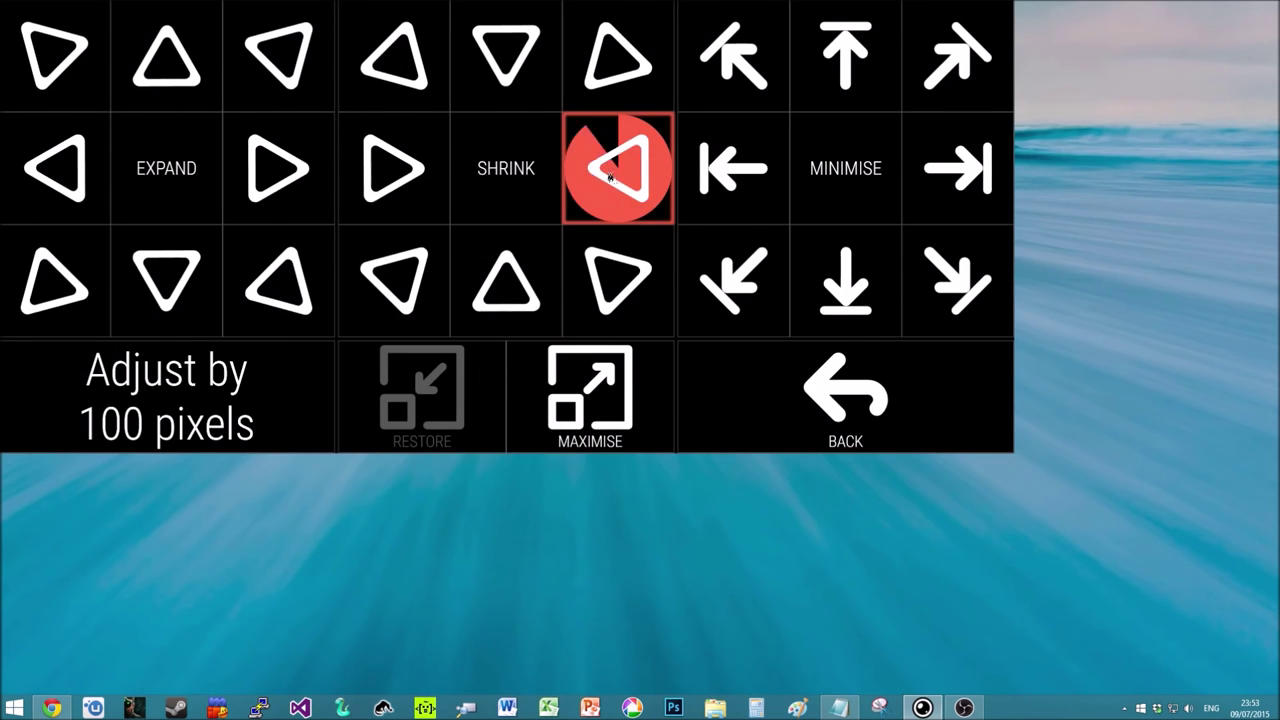
mouse_move(611, 175)
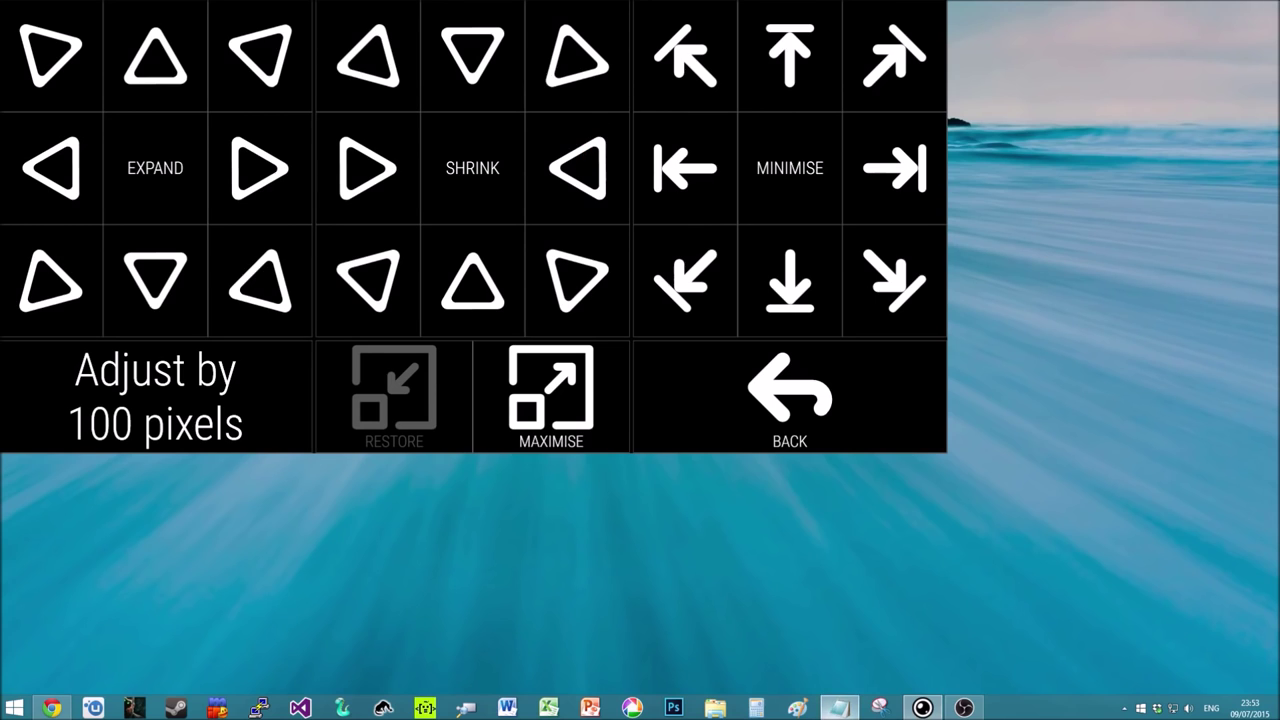
Bring up the Notepad notes, shrink the keyboard once more from its right edge by 100 pixels, and move the notes clear of it
left_click(838, 708)
mouse_move(577, 168)
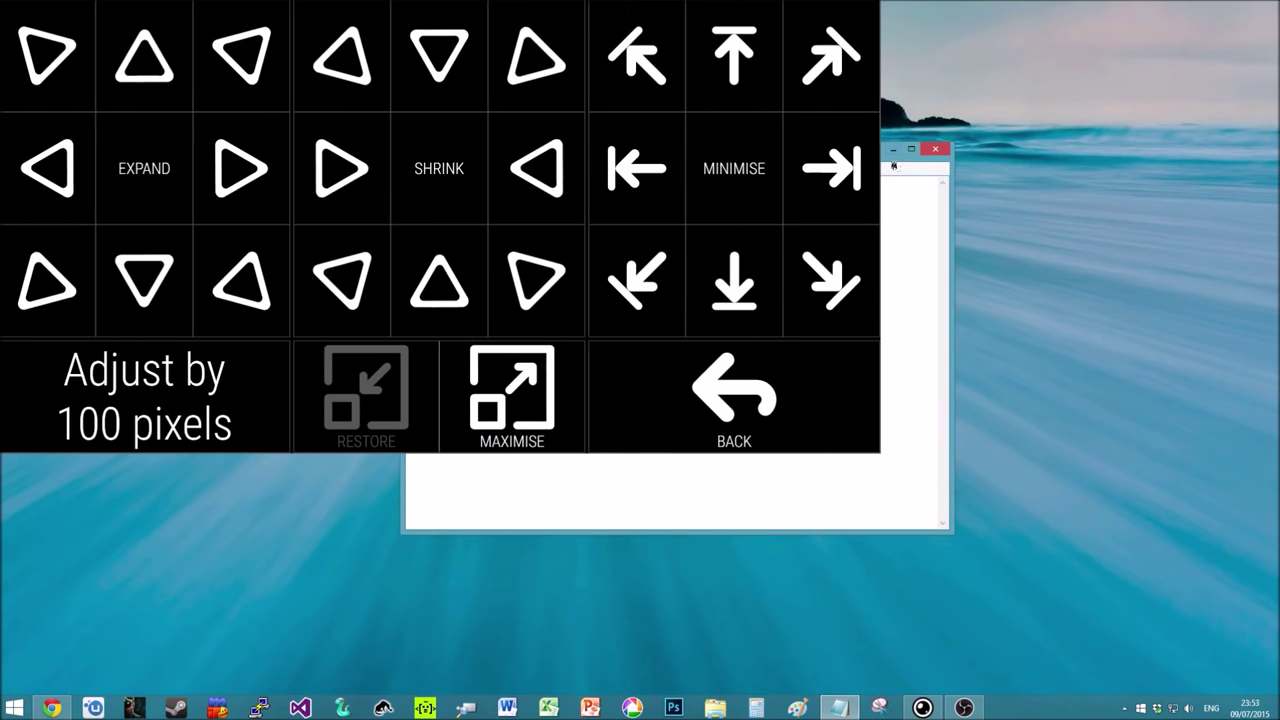
left_click_drag(887, 161, 1205, 232)
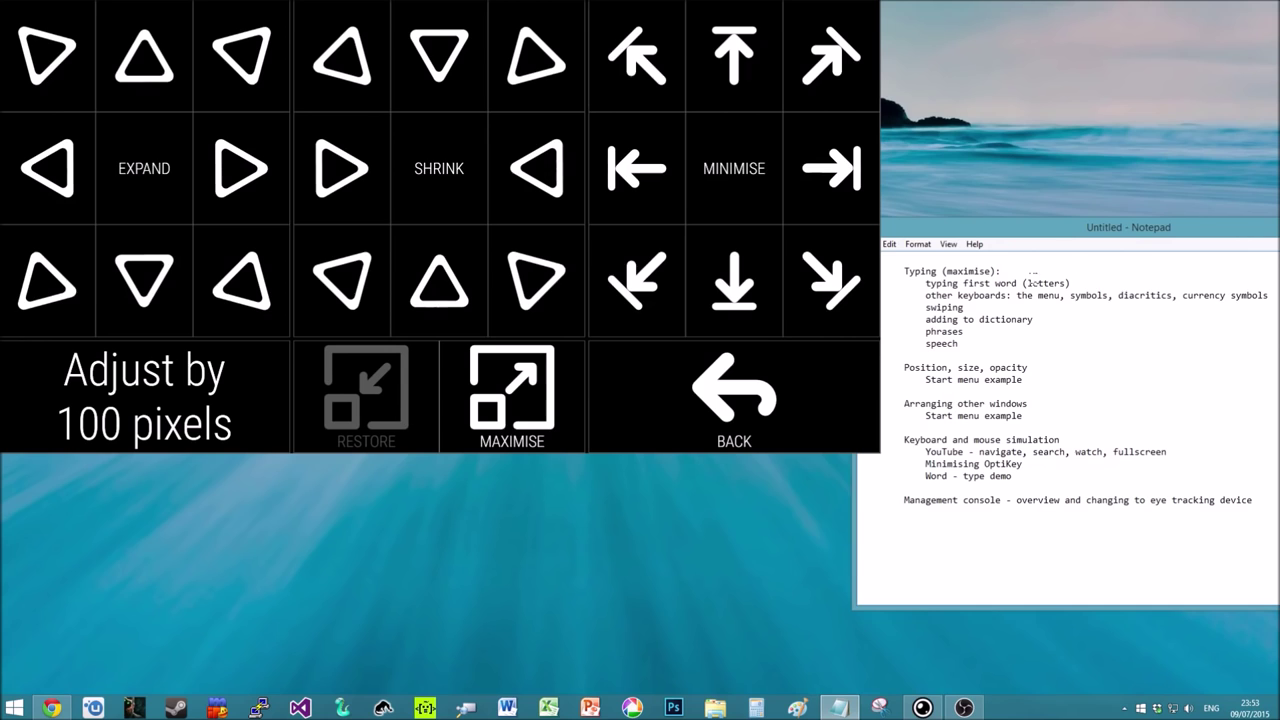
Delete the "Typing (maximise)" section, from its heading through "speech", from the Notepad notes
left_click_drag(1041, 321, 935, 272)
left_click_drag(985, 344, 884, 271)
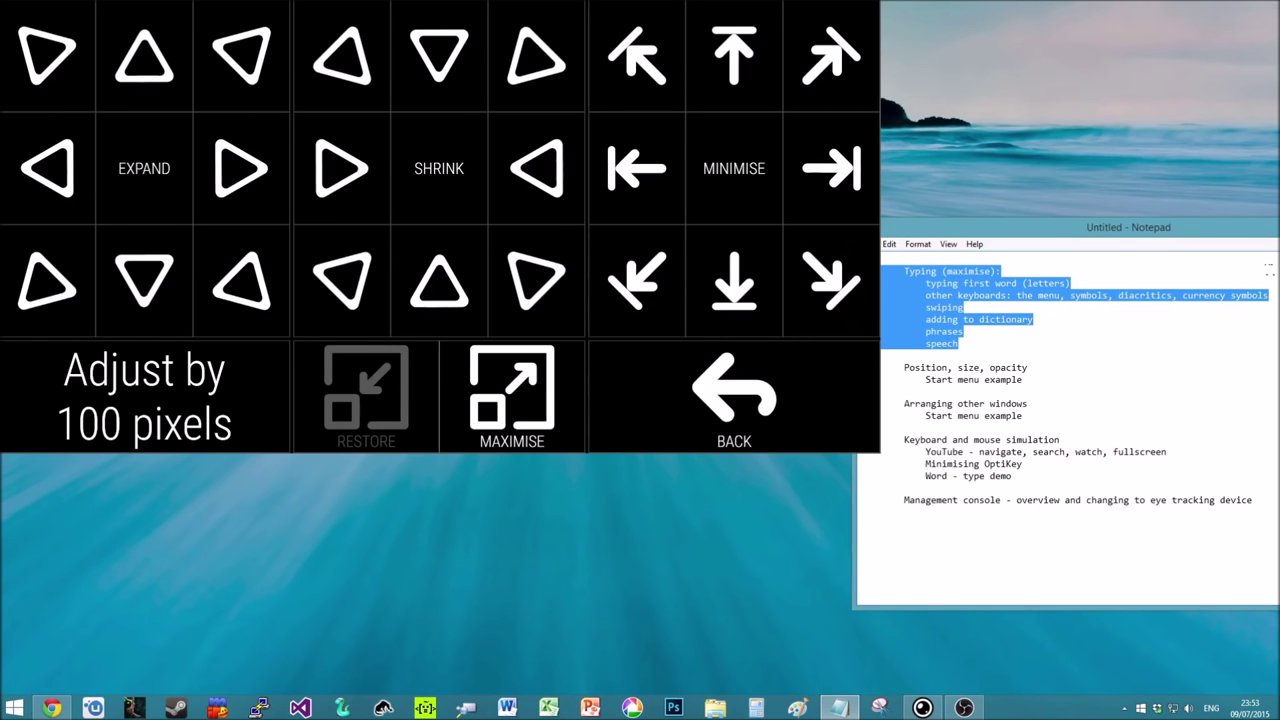
key("Delete")
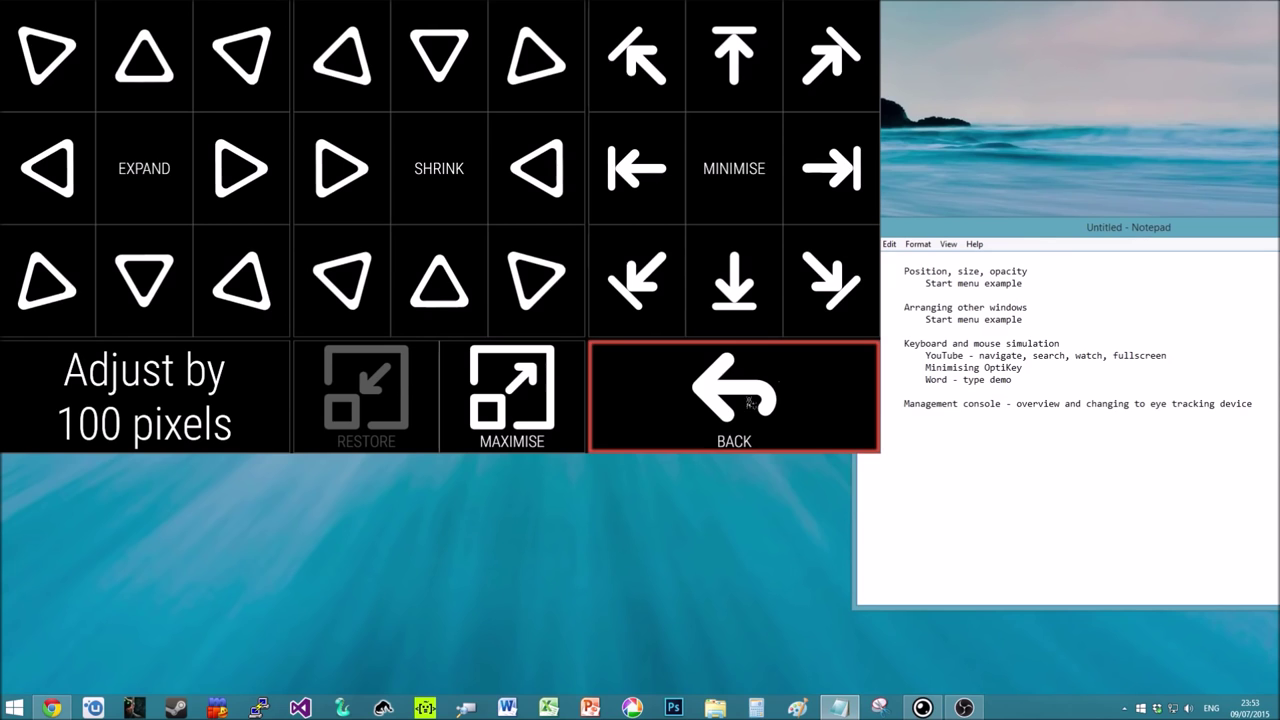
Return from the size controls to the letters keyboard and clear the scratchpad
mouse_move(748, 403)
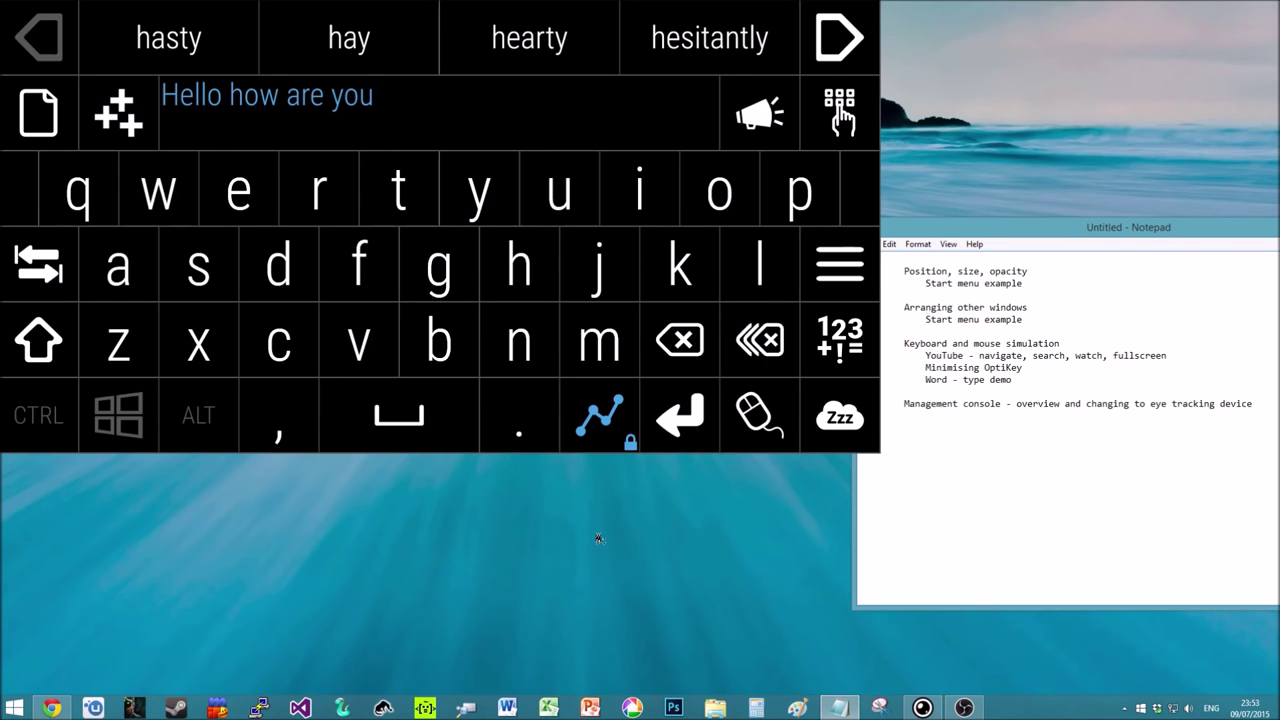
mouse_move(46, 105)
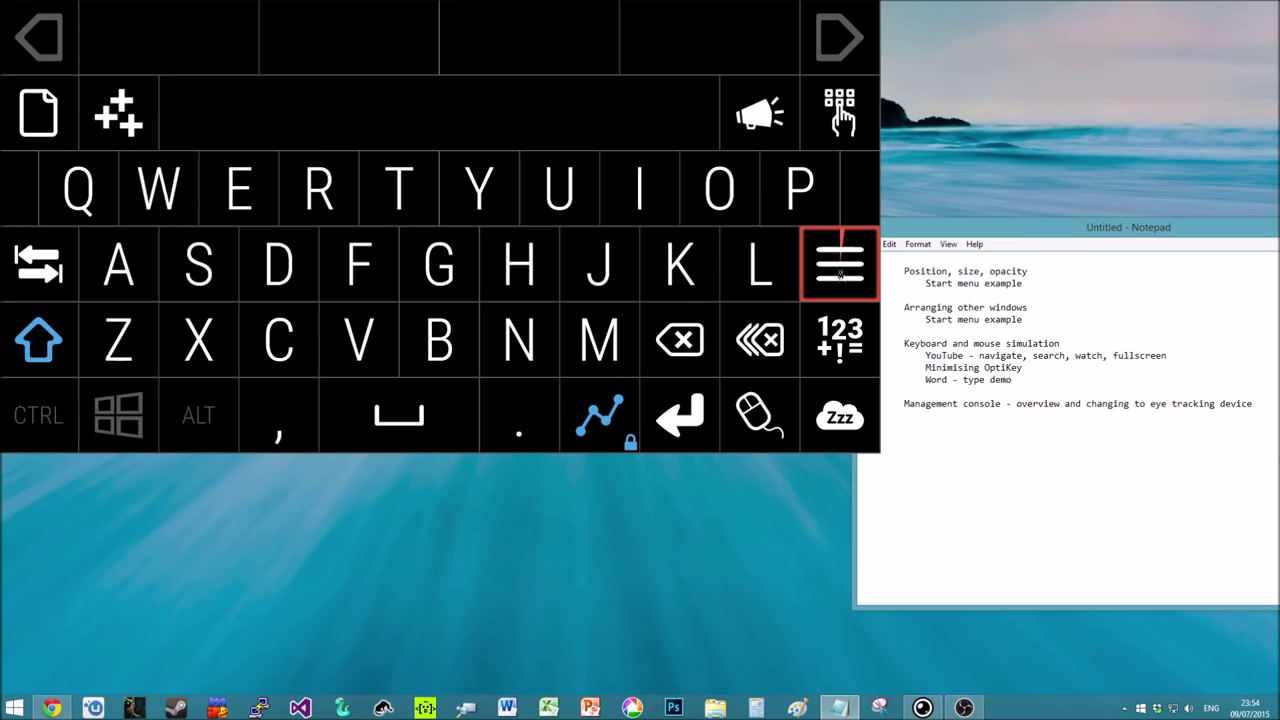
Look through the three pages of the numbers and symbols keyboard and go back to the letters keyboard
mouse_move(838, 262)
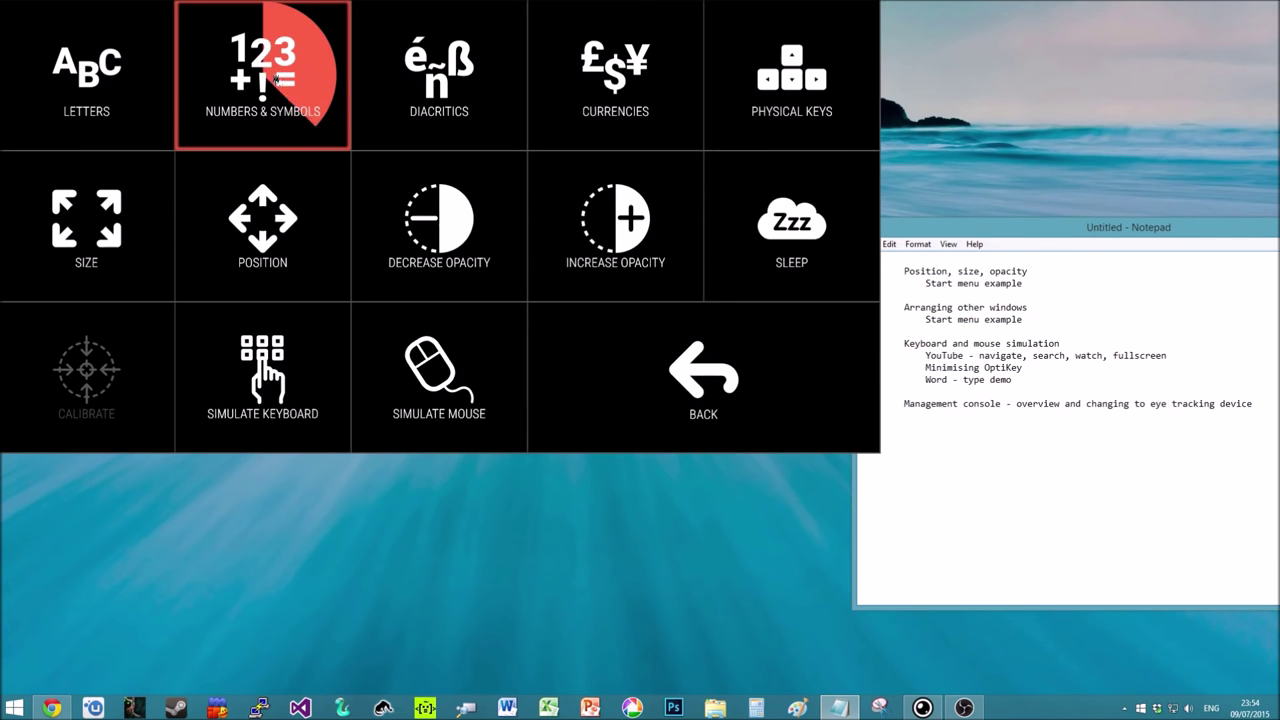
mouse_move(278, 79)
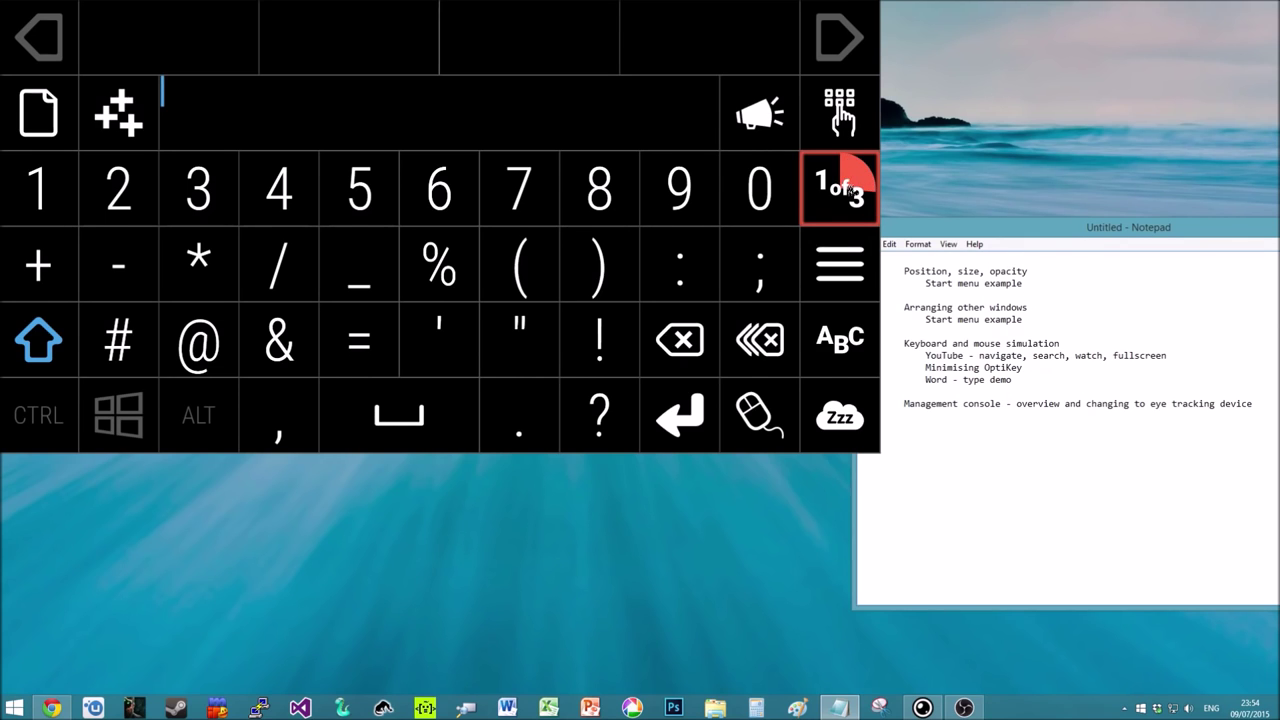
mouse_move(848, 188)
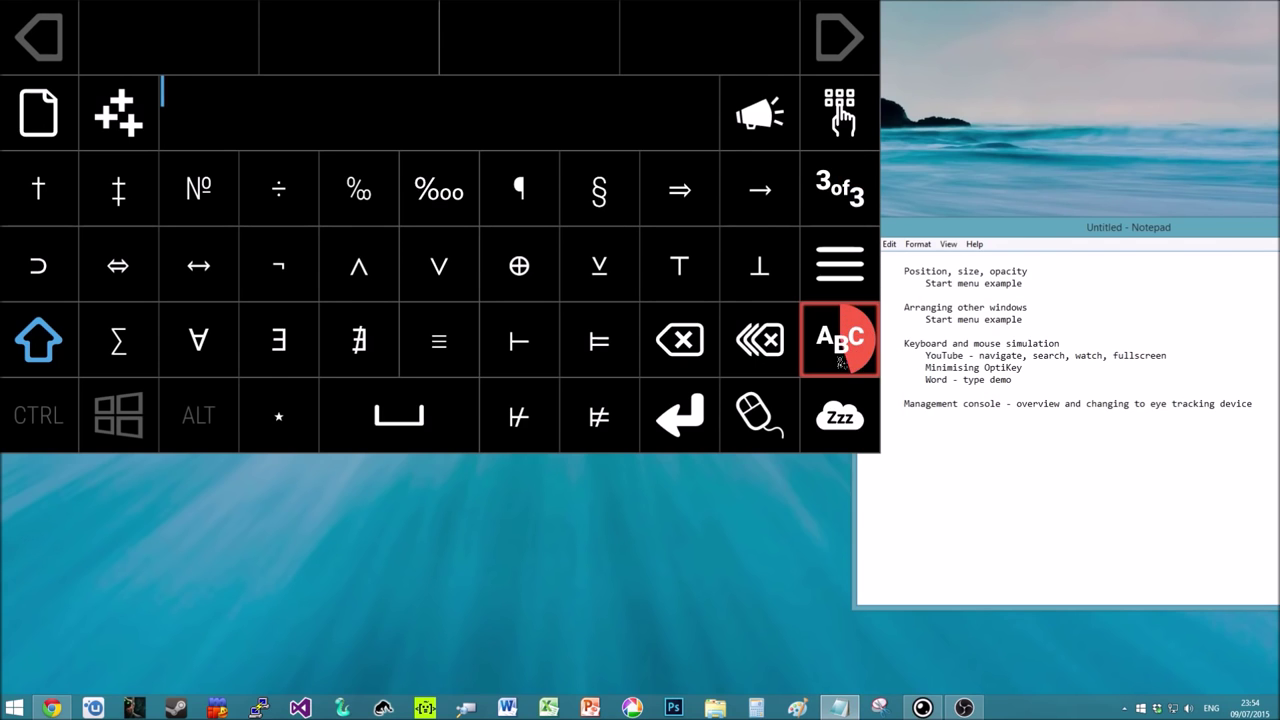
mouse_move(840, 340)
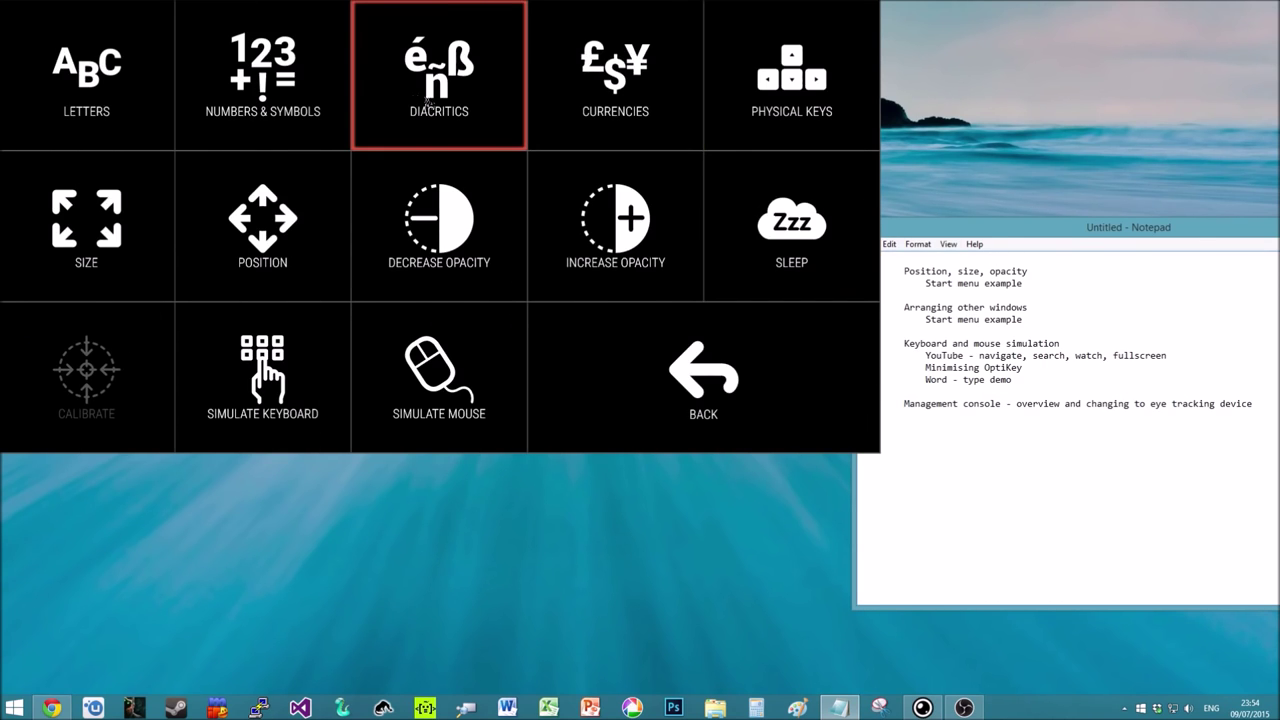
Look at the diacritics, currencies and physical keys keyboards, and try the sleep and increase opacity options
mouse_move(476, 112)
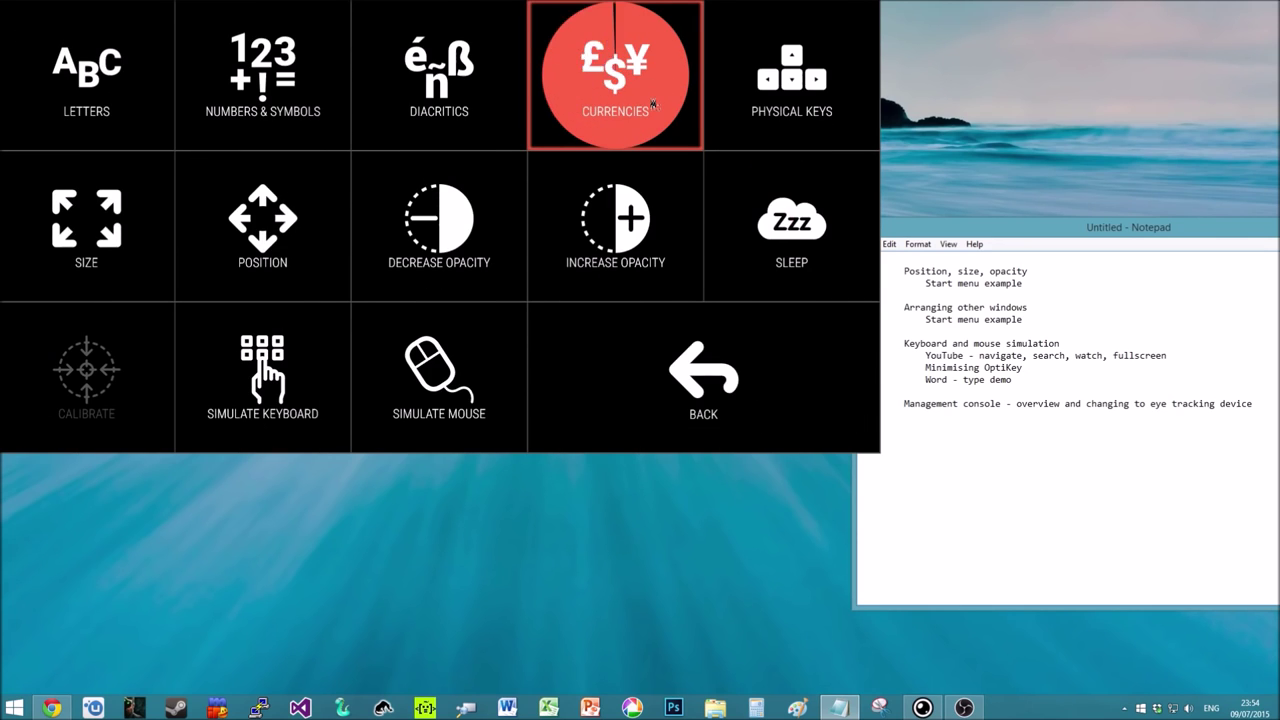
mouse_move(652, 103)
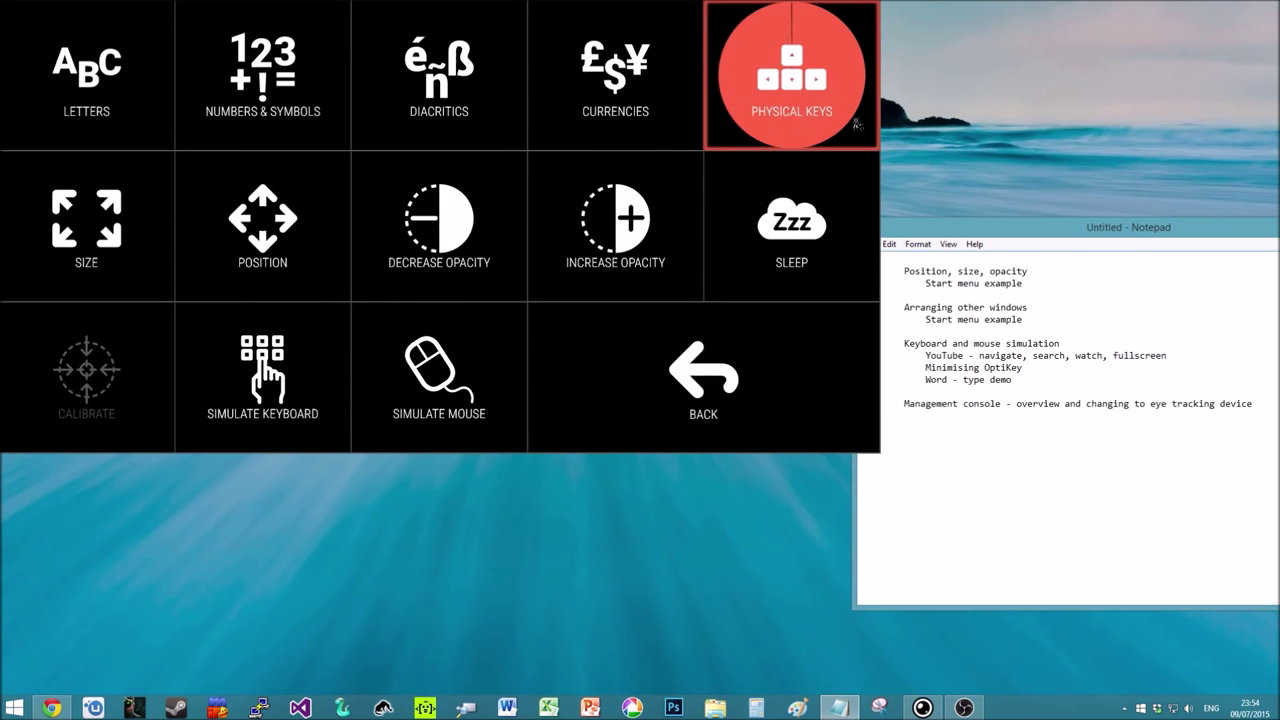
mouse_move(857, 124)
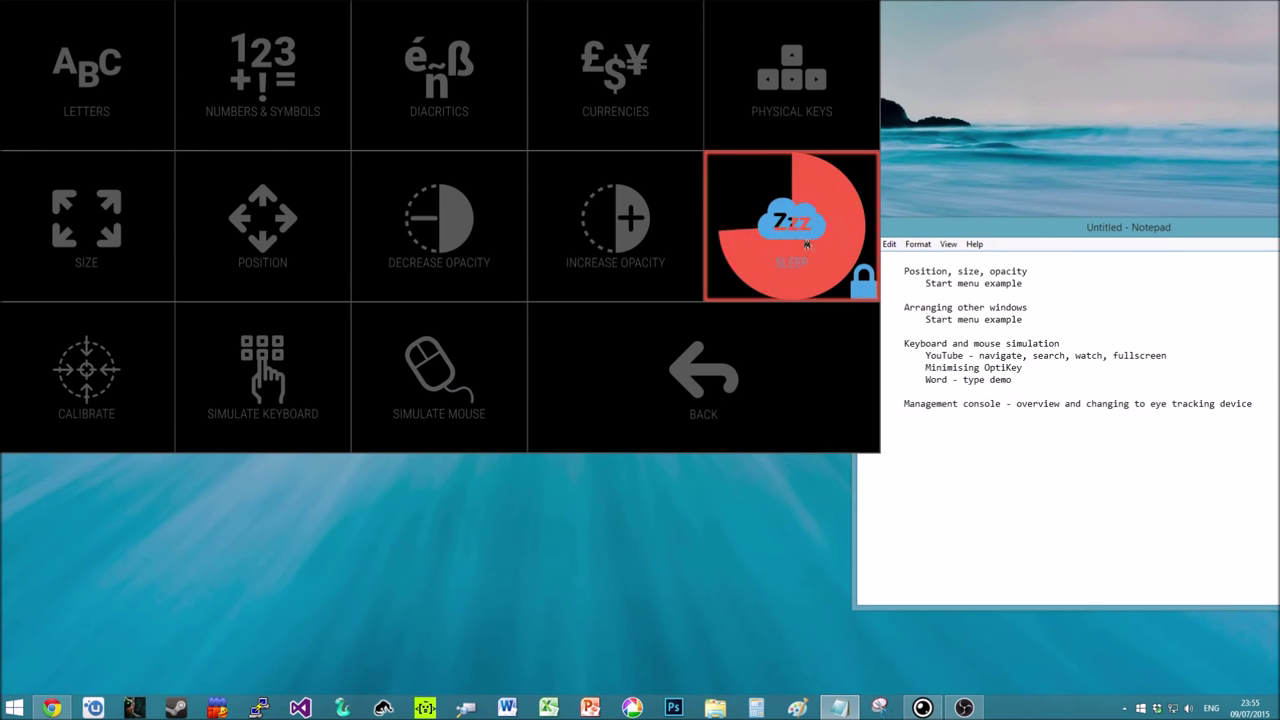
mouse_move(595, 217)
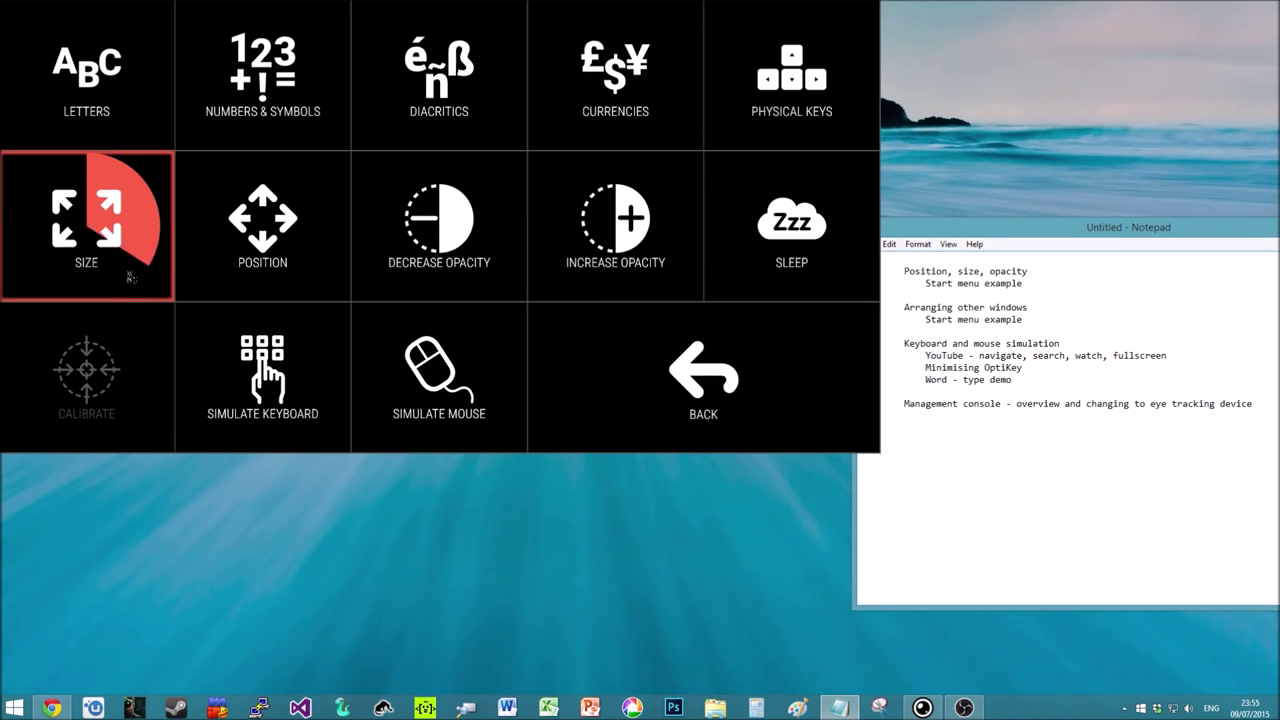
Show the size controls, maximise the keyboard window and restore it to its previous size
mouse_move(129, 286)
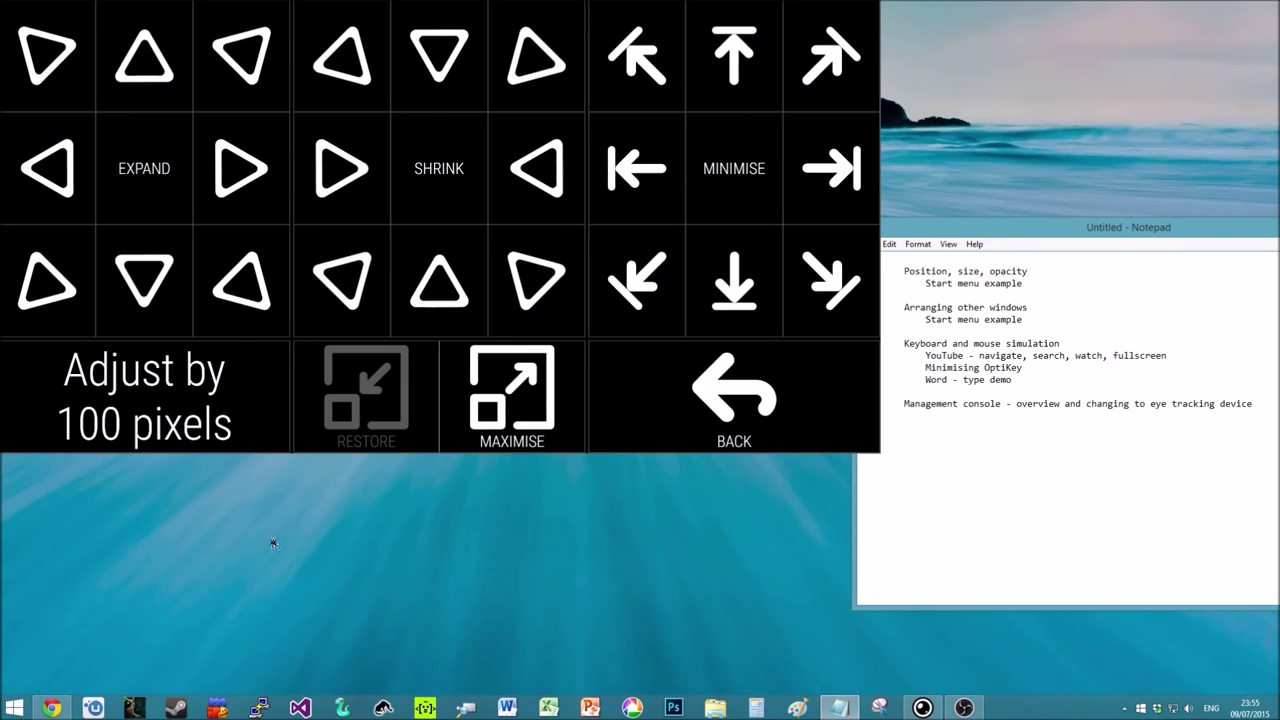
mouse_move(515, 400)
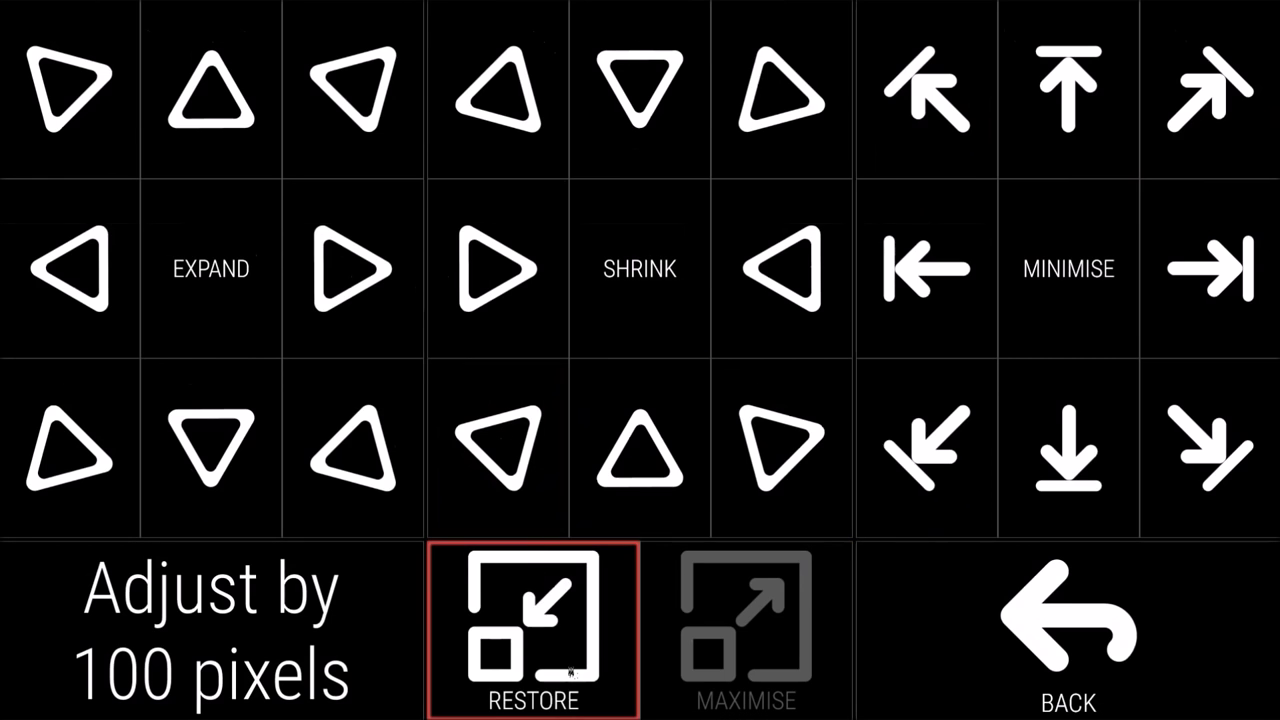
mouse_move(533, 620)
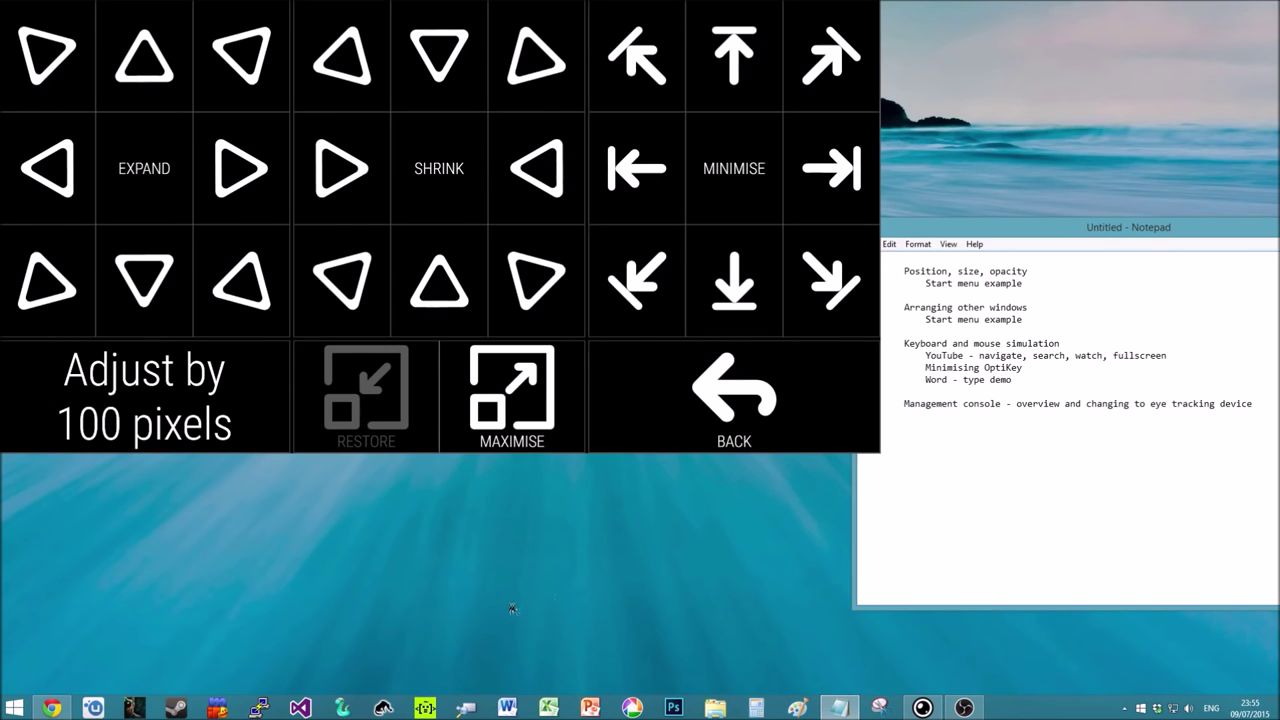
Shrink the keyboard window's lower-right corner by 100 pixels, and shrink and re-expand its upper-left corner by the same amount
mouse_move(538, 306)
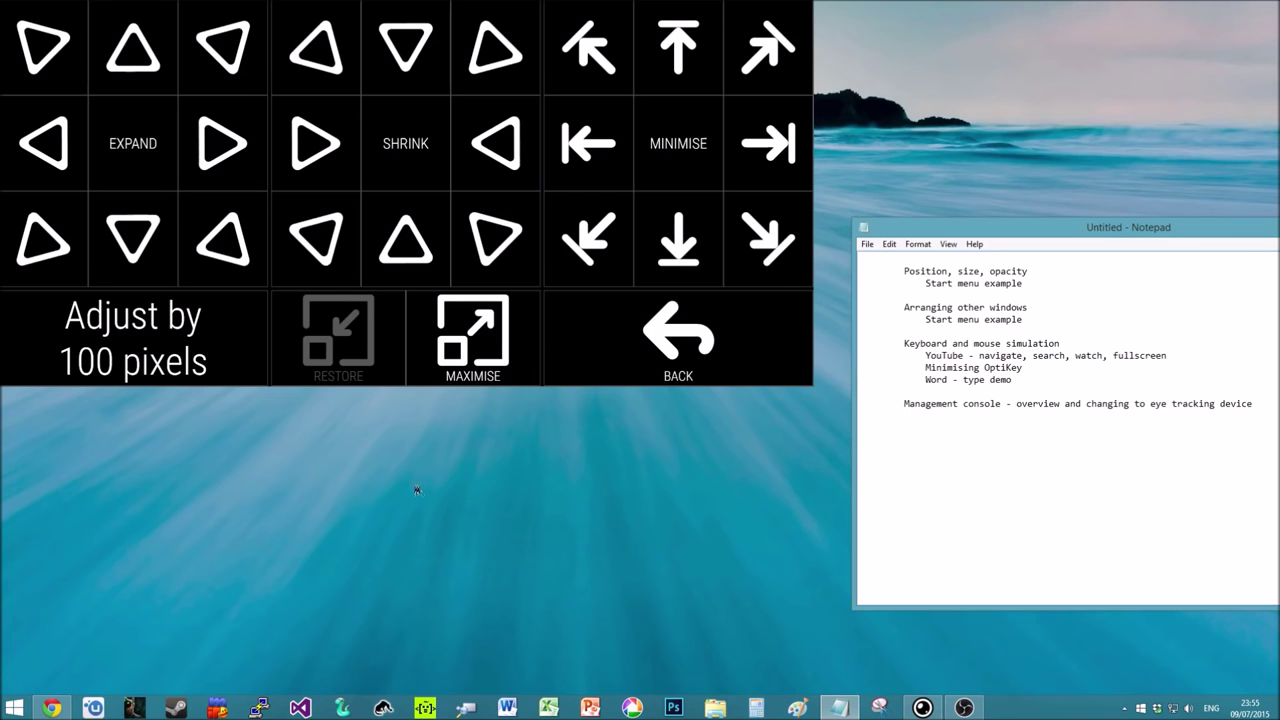
mouse_move(329, 62)
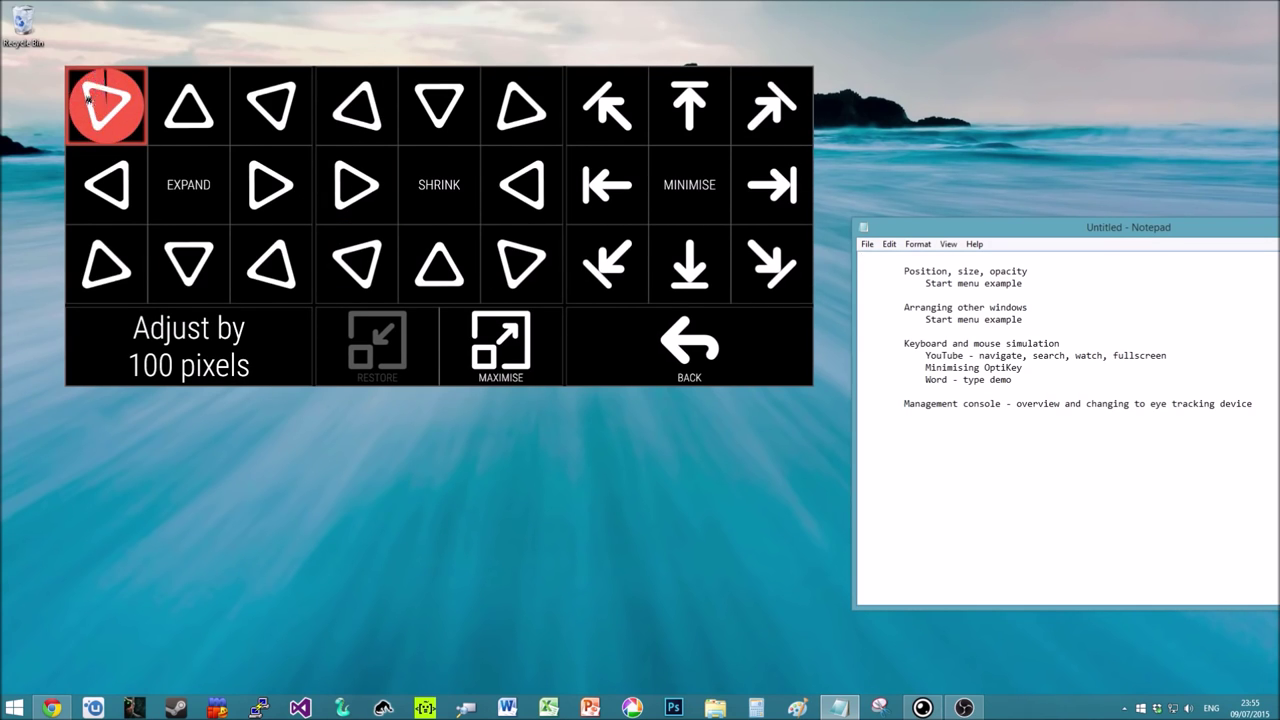
mouse_move(88, 98)
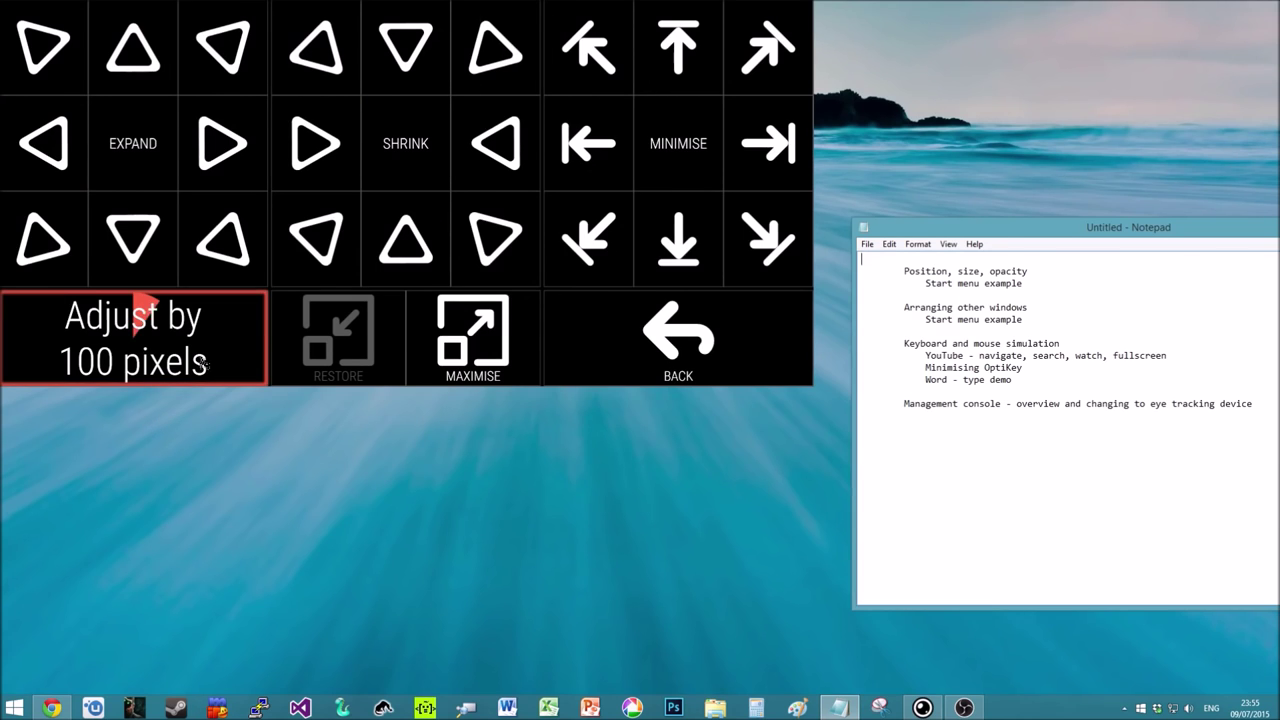
Set the adjustment amount to 25 pixels, and minimise the keyboard window to the top edge of the display before restoring it
mouse_move(217, 358)
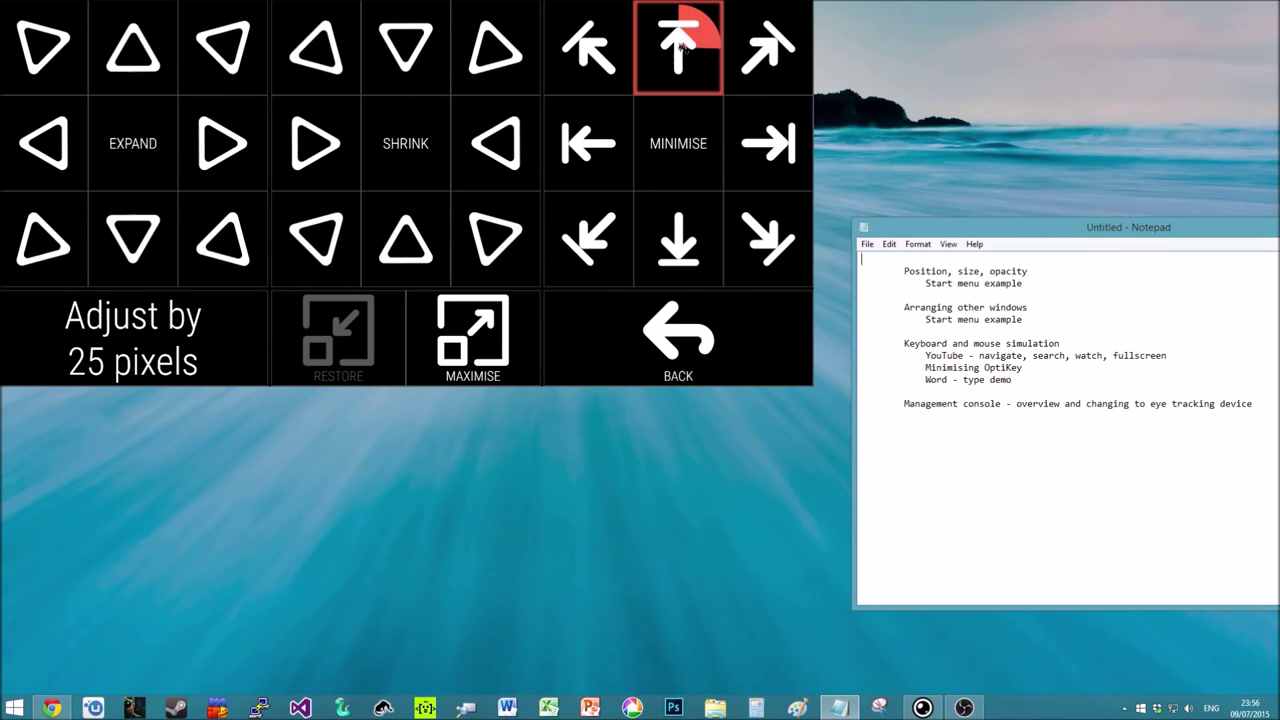
left_click(678, 47)
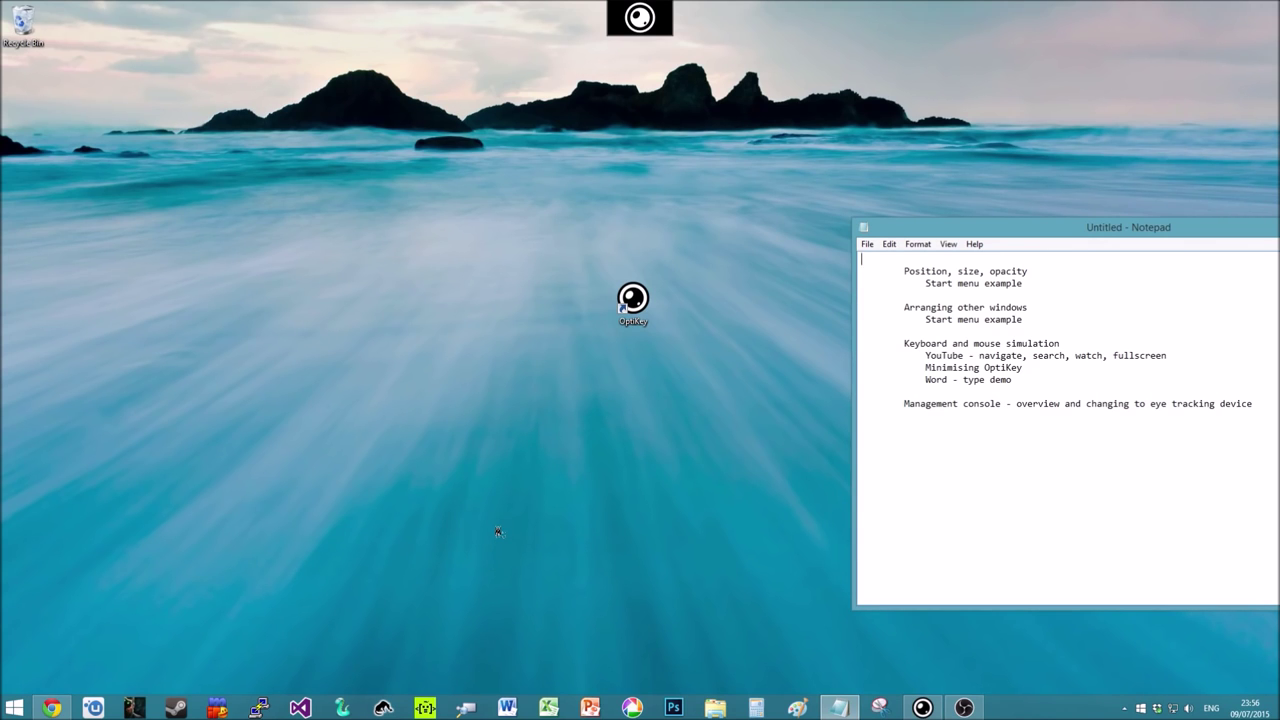
key("super")
key("super")
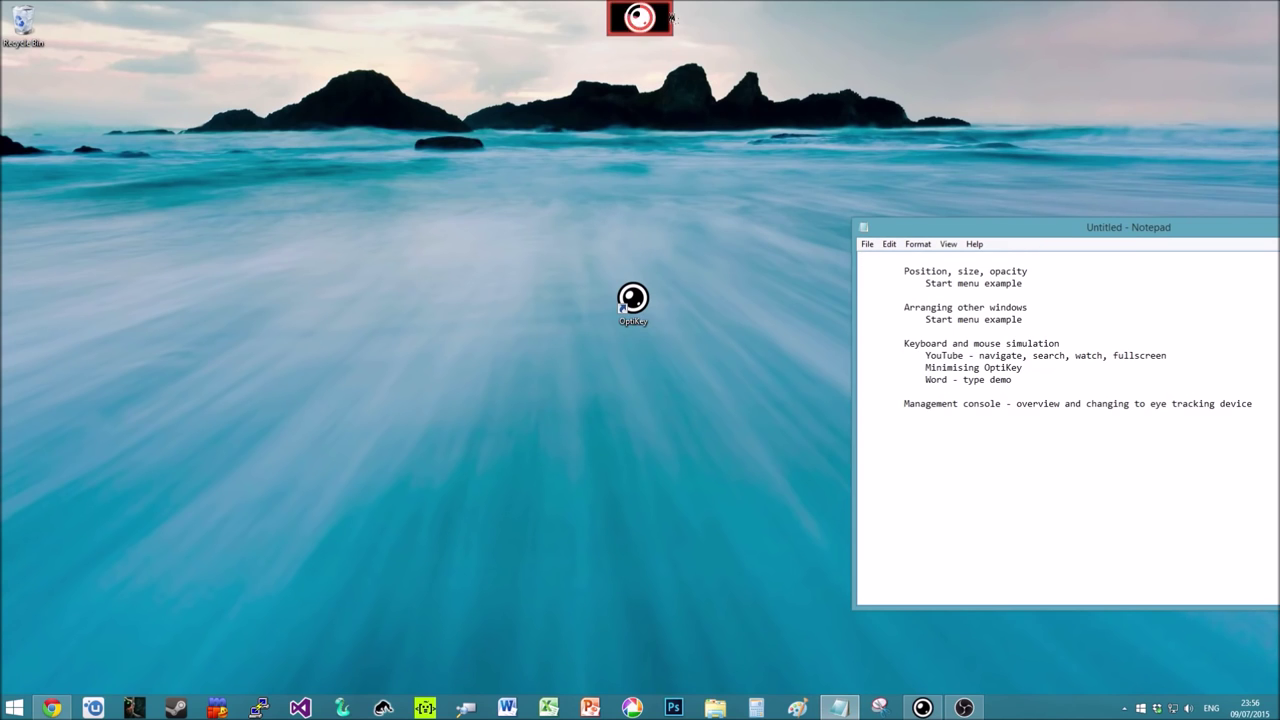
mouse_move(635, 18)
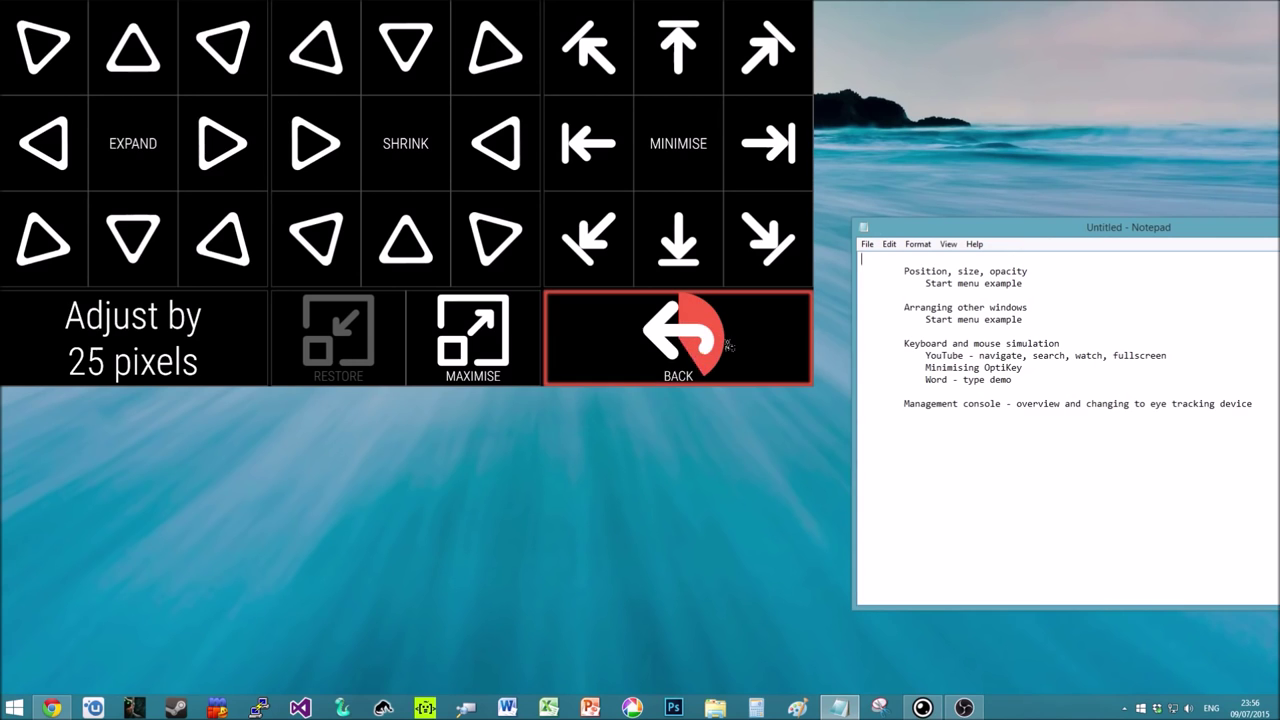
With the position controls, move the keyboard window 25 pixels diagonally down-right and back, and jump it to the right edge and back
mouse_move(730, 345)
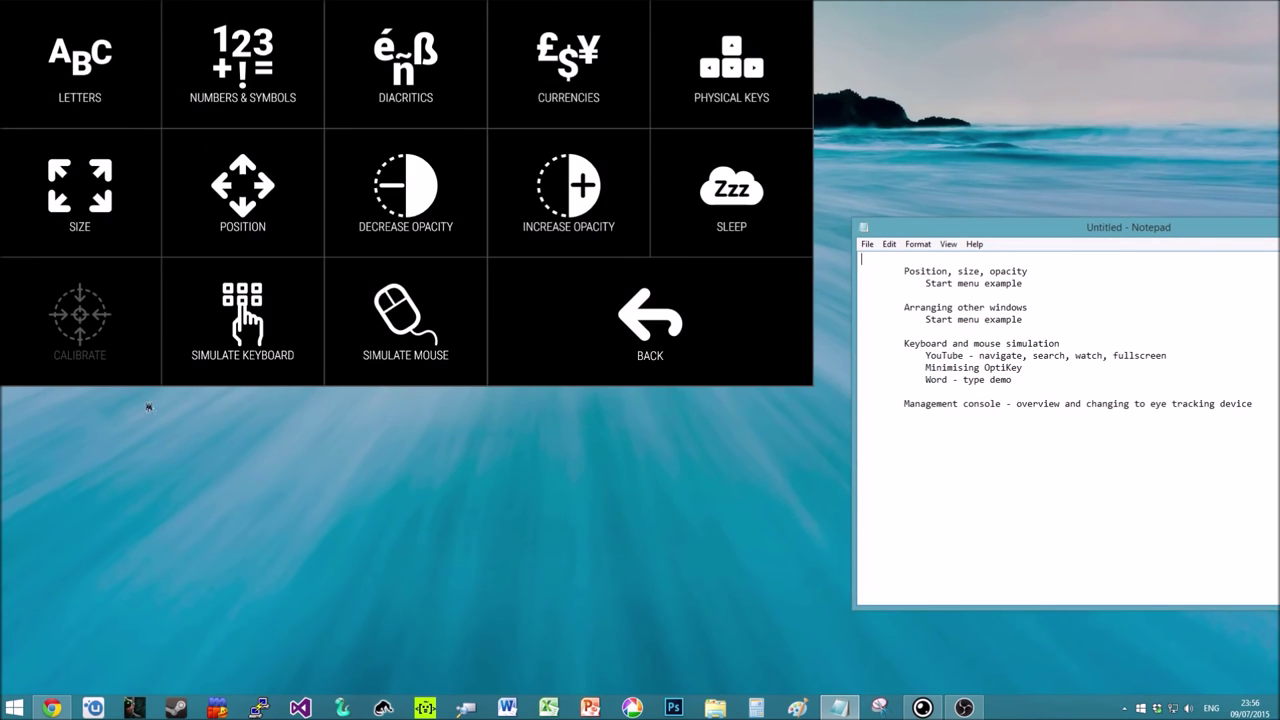
mouse_move(245, 195)
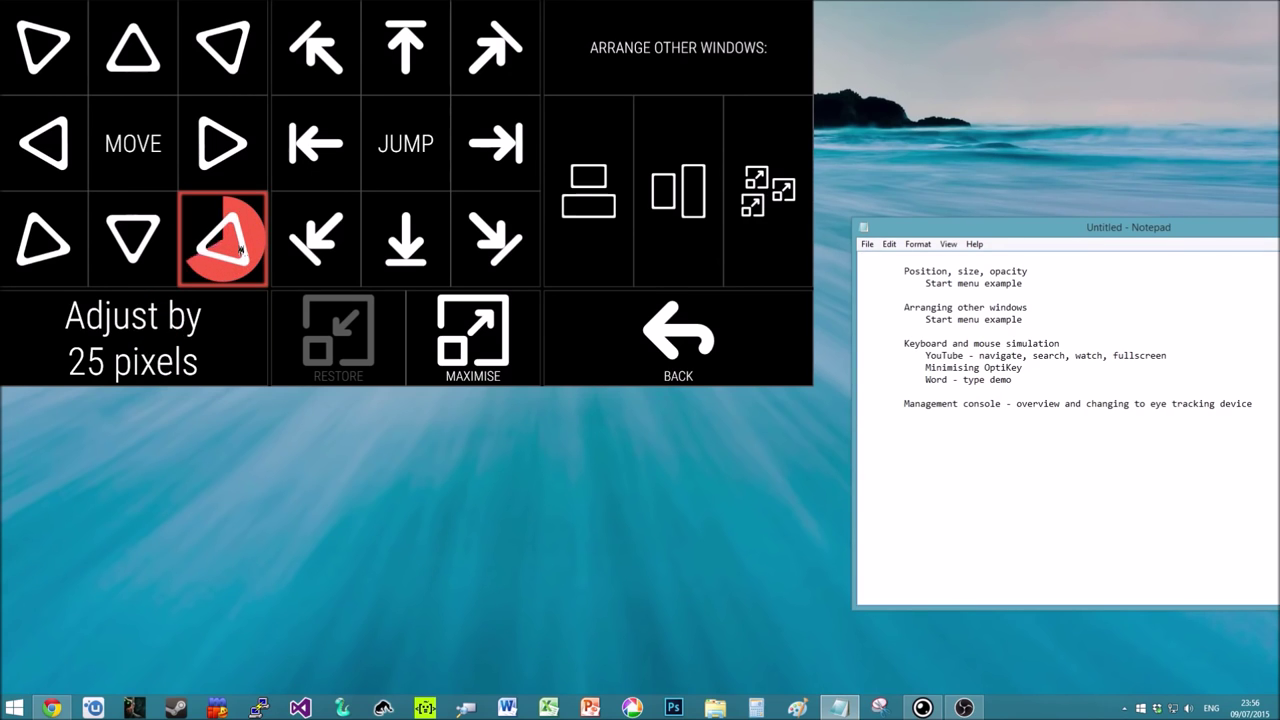
mouse_move(240, 250)
mouse_move(66, 74)
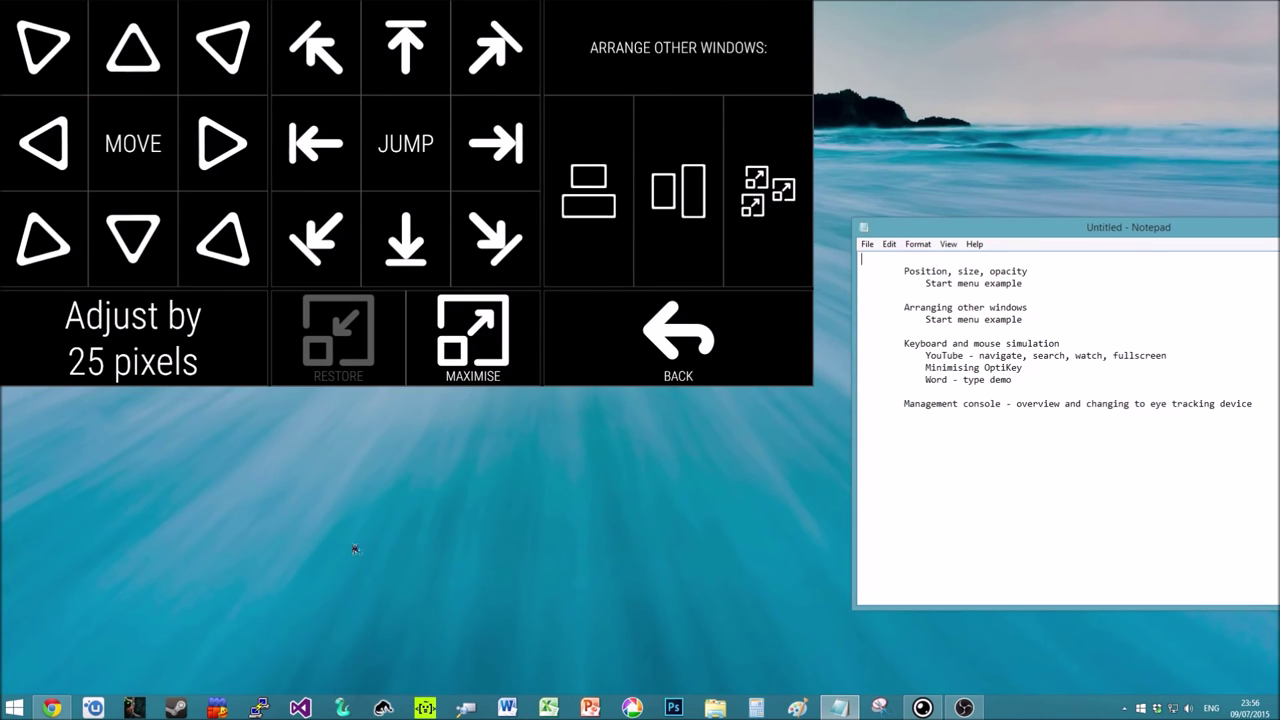
mouse_move(476, 167)
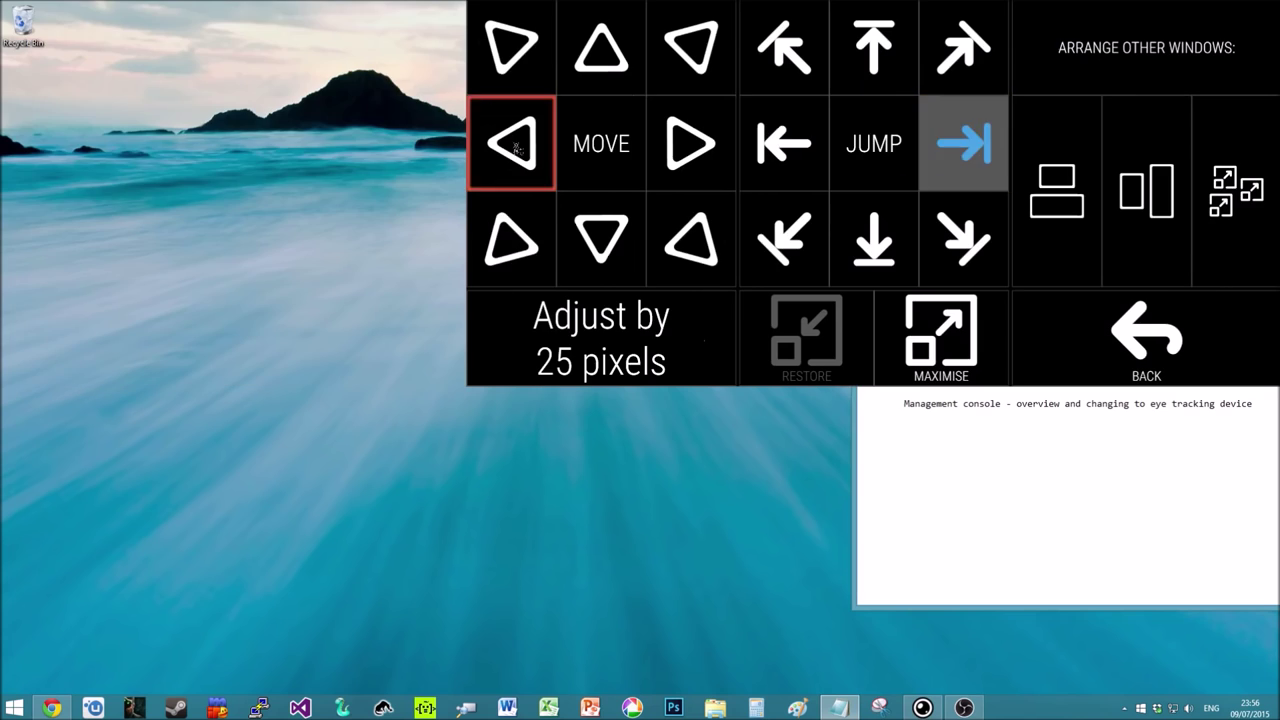
mouse_move(792, 150)
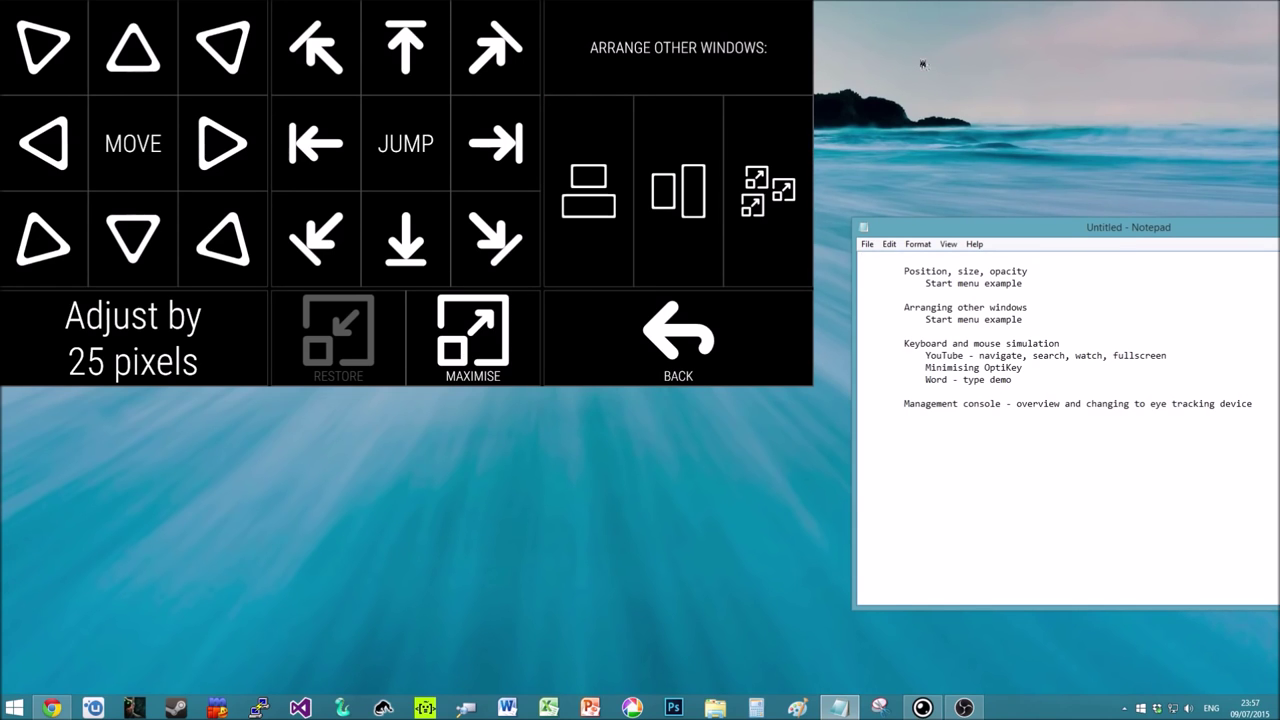
Move the Notepad window slightly towards the keyboard window, and switch to the Chrome window showing the OptiKey wiki
left_click_drag(1000, 228, 939, 221)
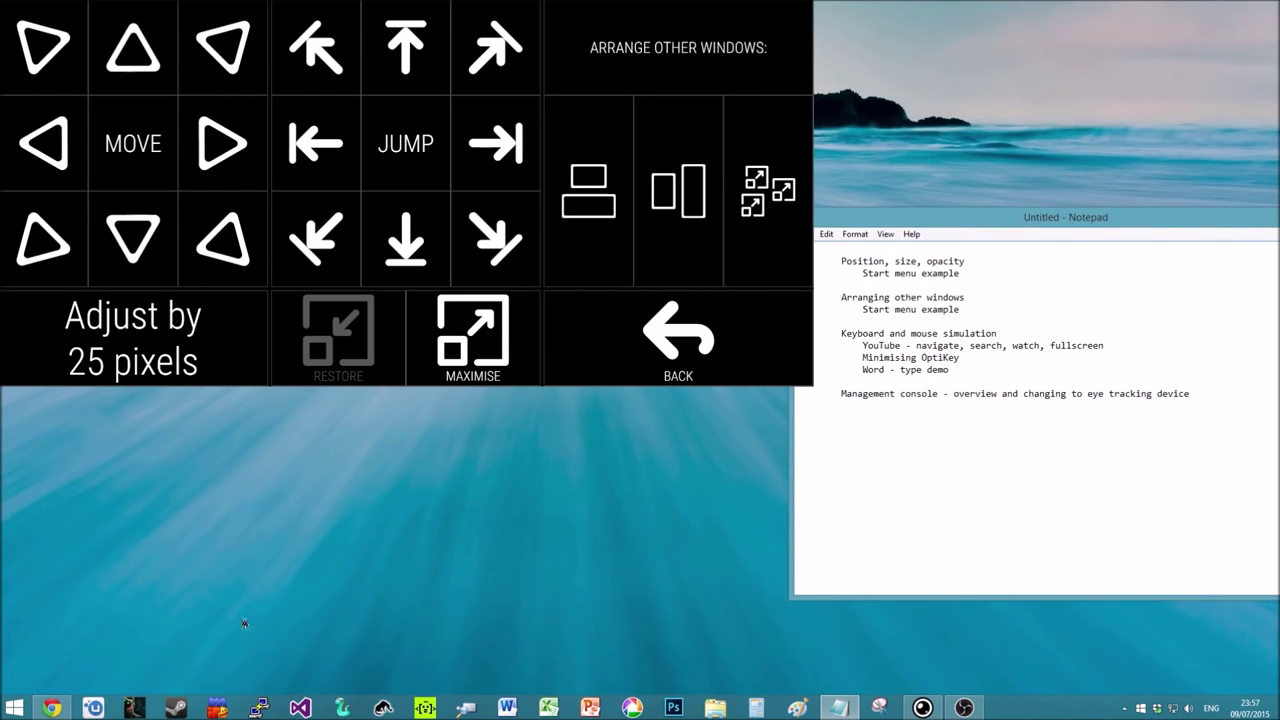
left_click(52, 707)
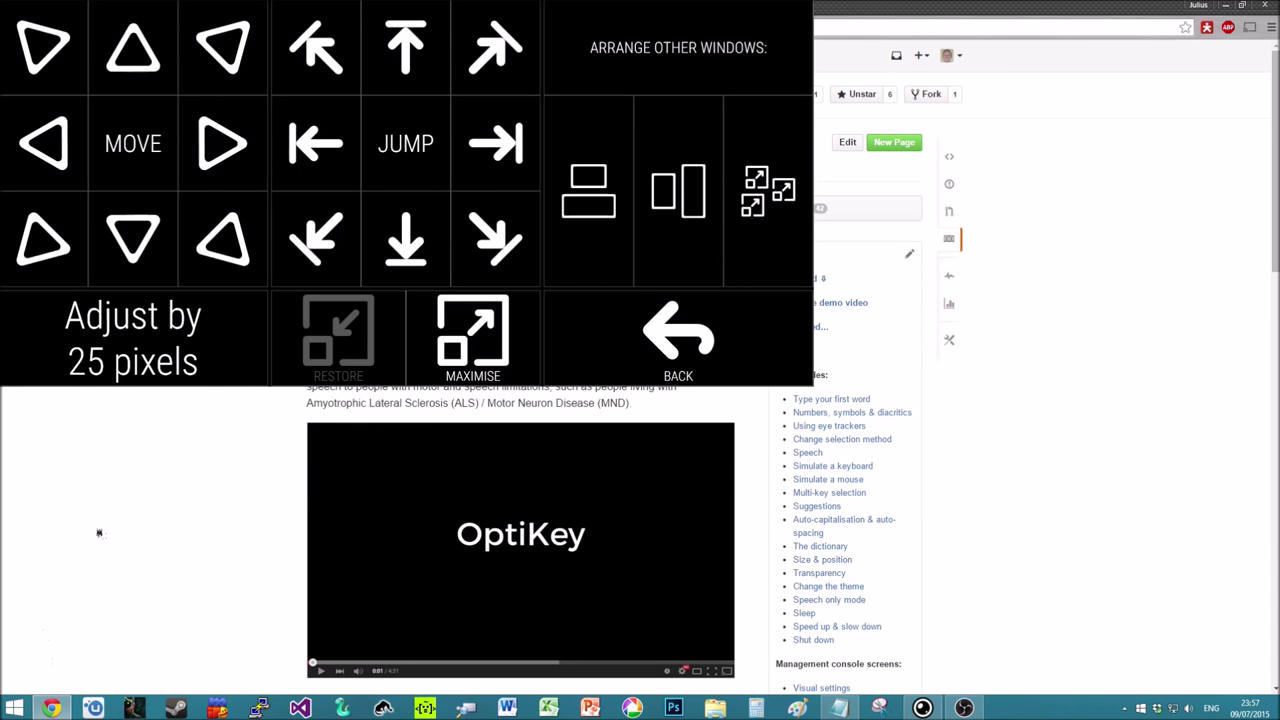
Shrink the keyboard window's lower-right corner by 25 pixels, and in 100-pixel increments widen it rightward and shorten it from below
mouse_move(674, 331)
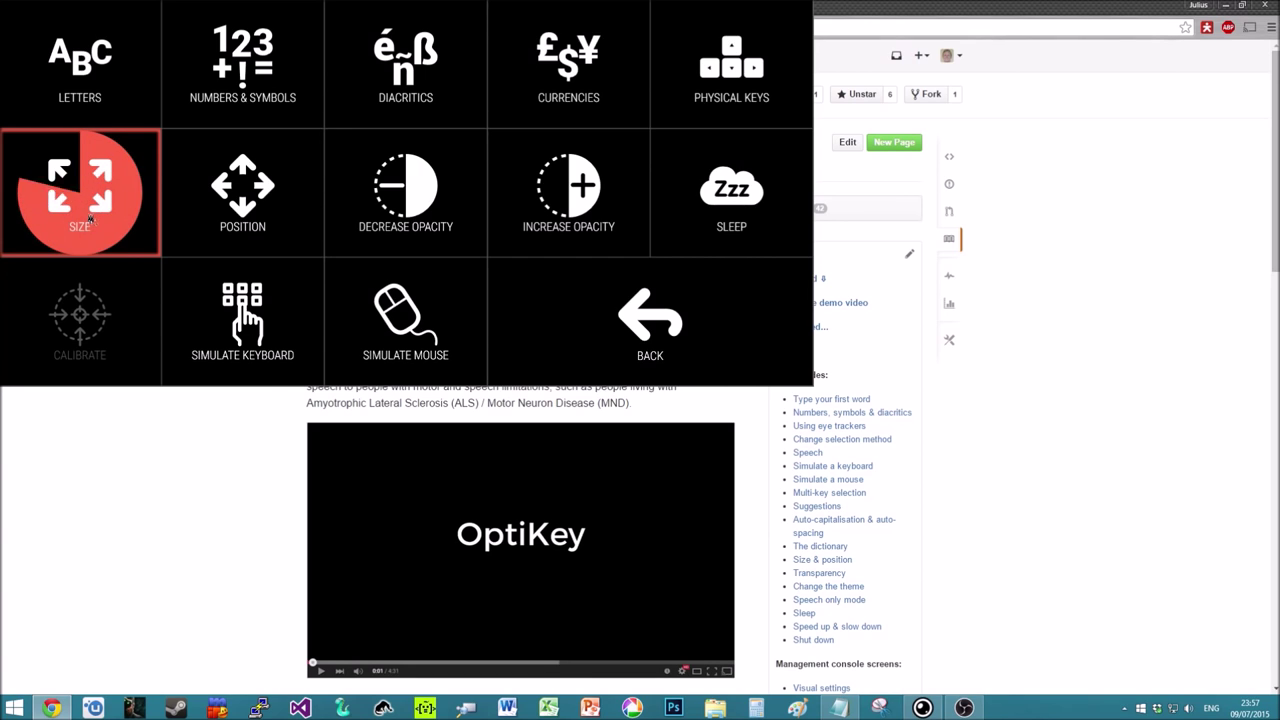
mouse_move(89, 219)
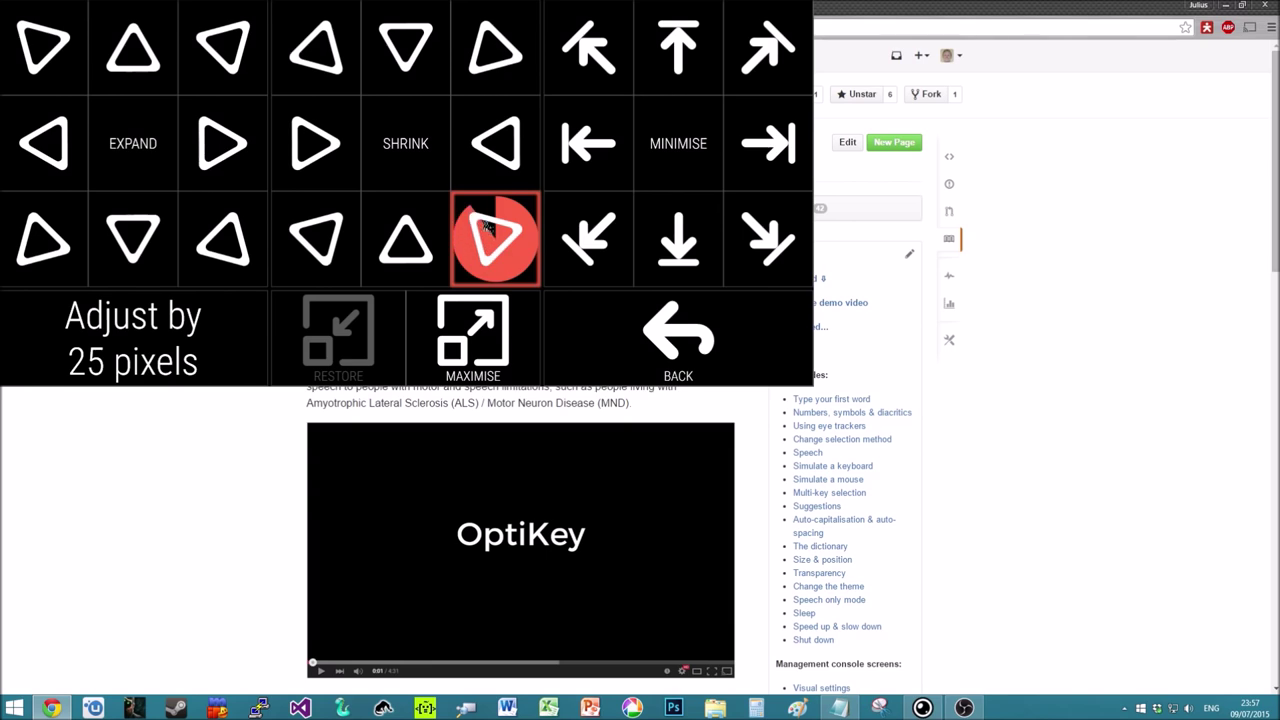
mouse_move(487, 228)
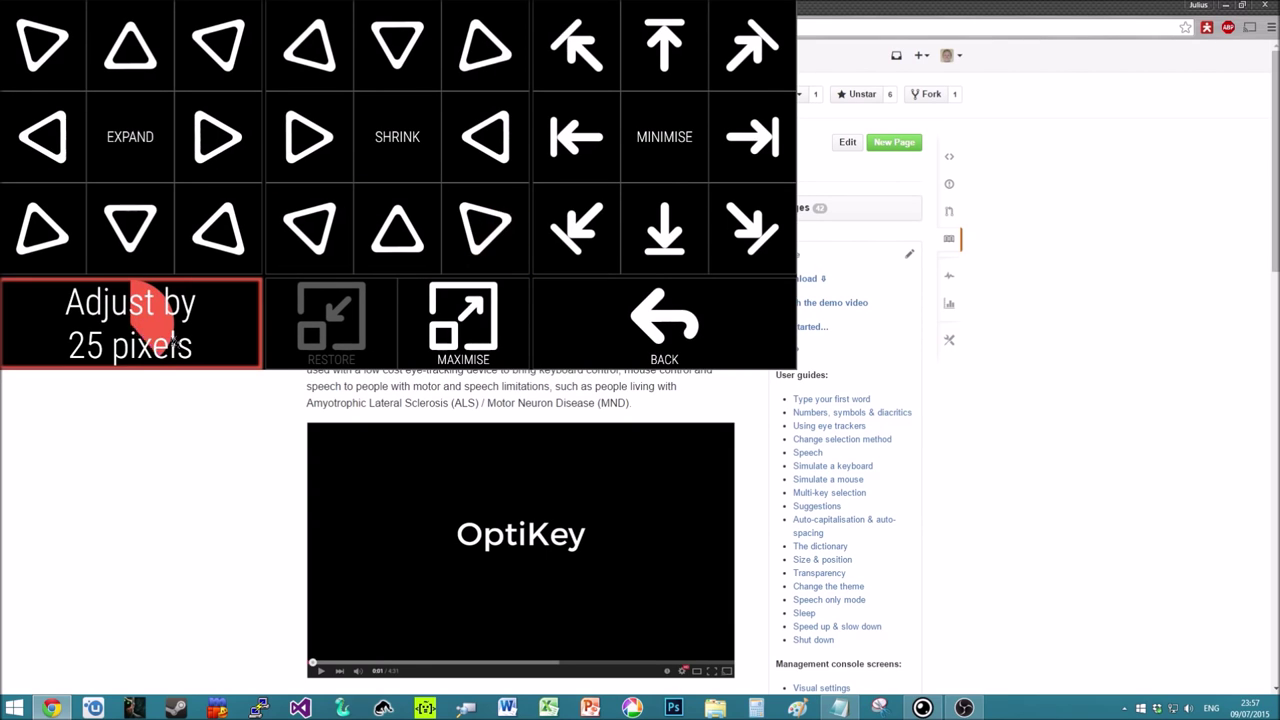
mouse_move(172, 340)
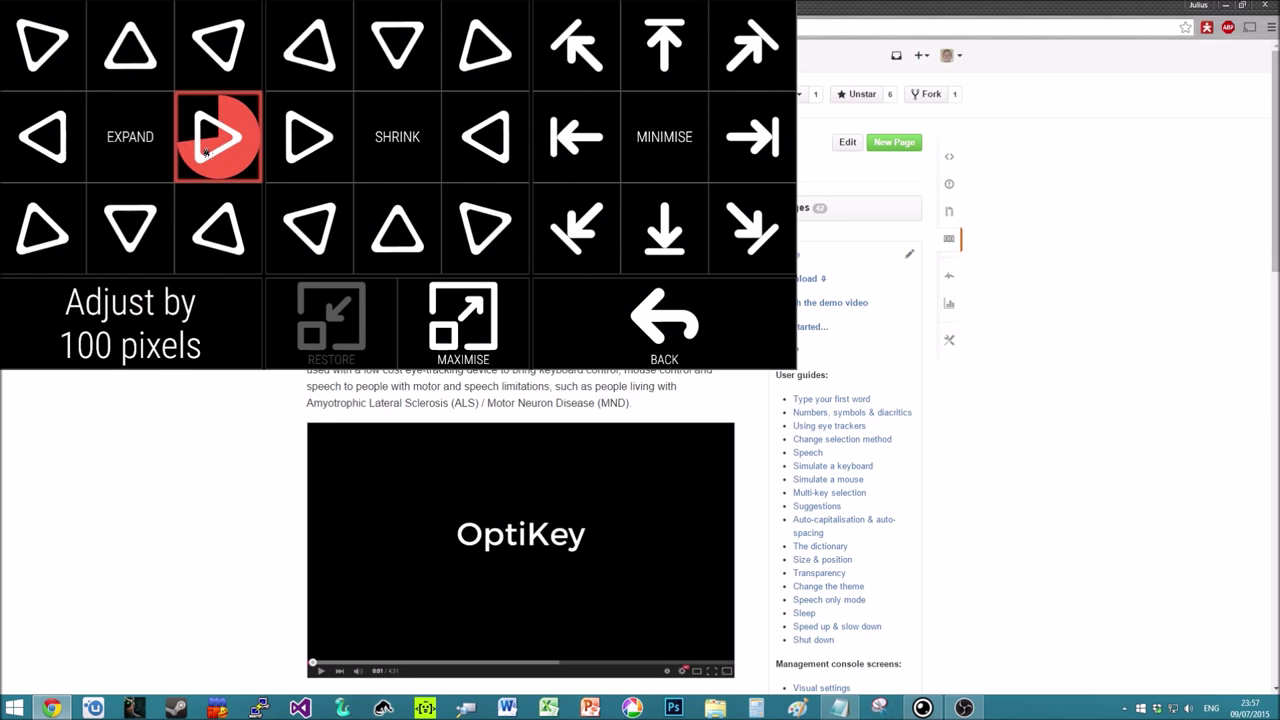
mouse_move(205, 150)
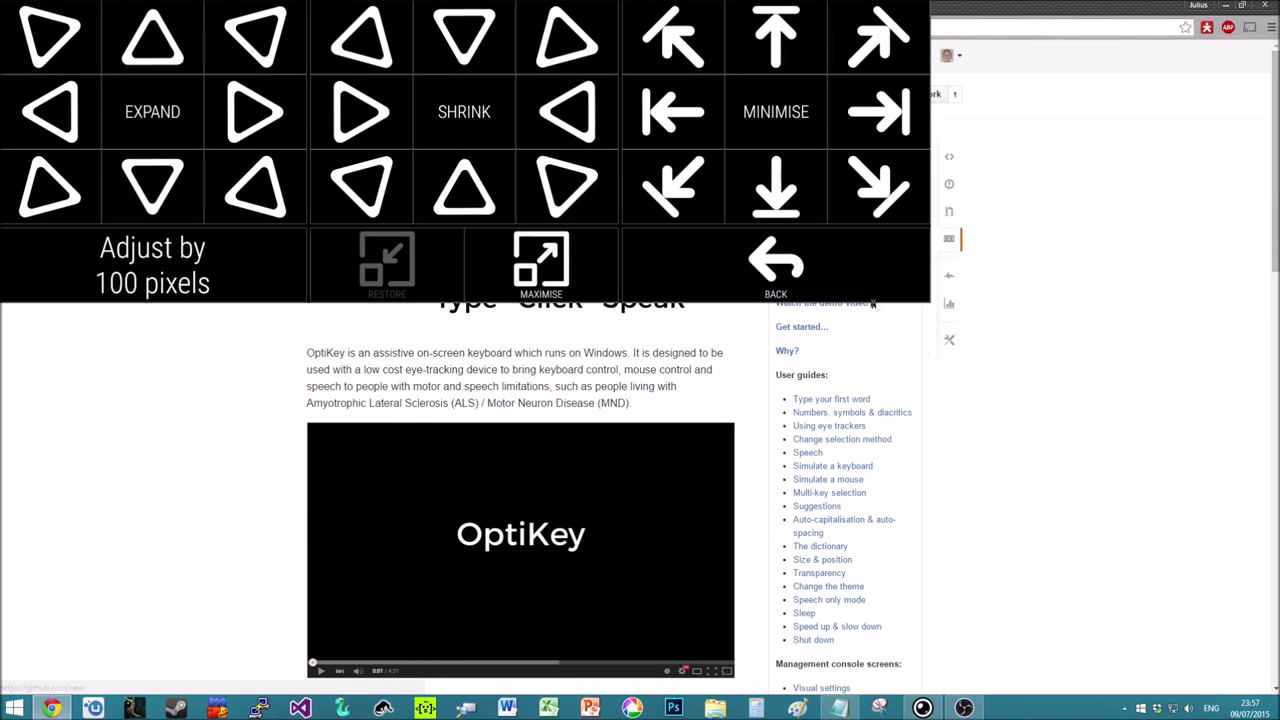
Arrange the other windows vertically with the position controls so the browser fits beneath the keyboard, and scroll the wiki page down and up
mouse_move(837, 277)
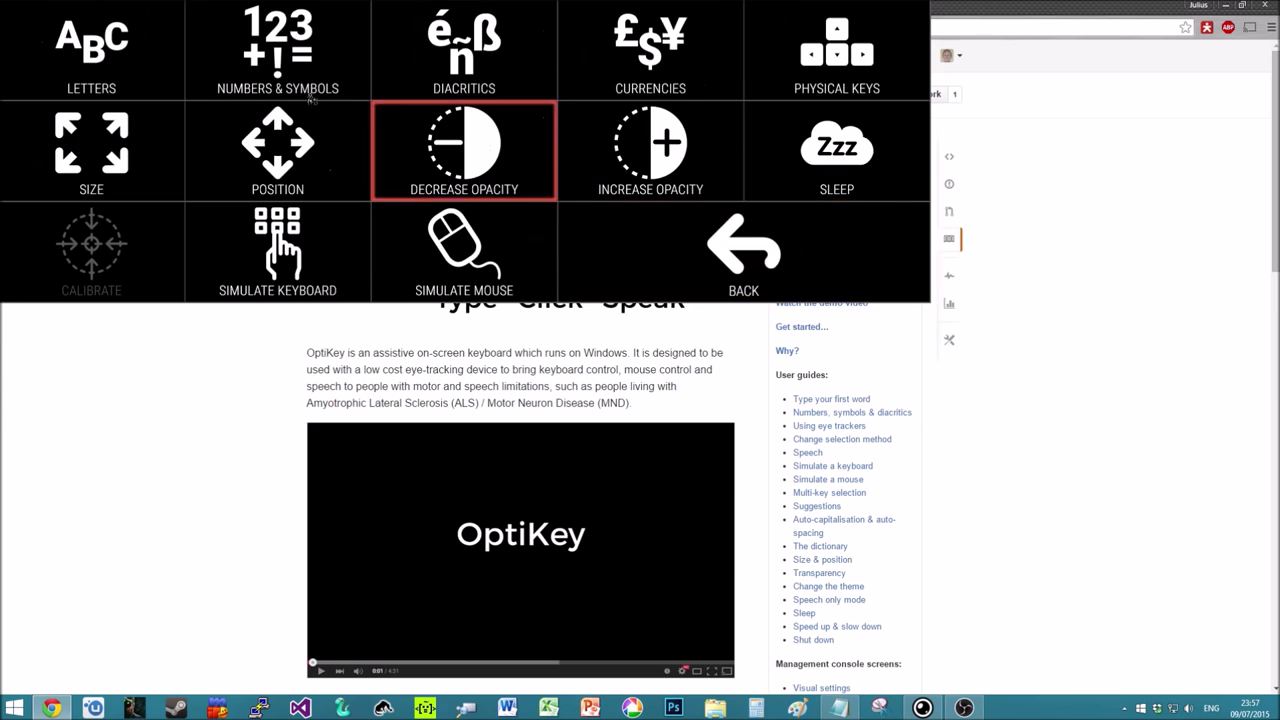
mouse_move(295, 145)
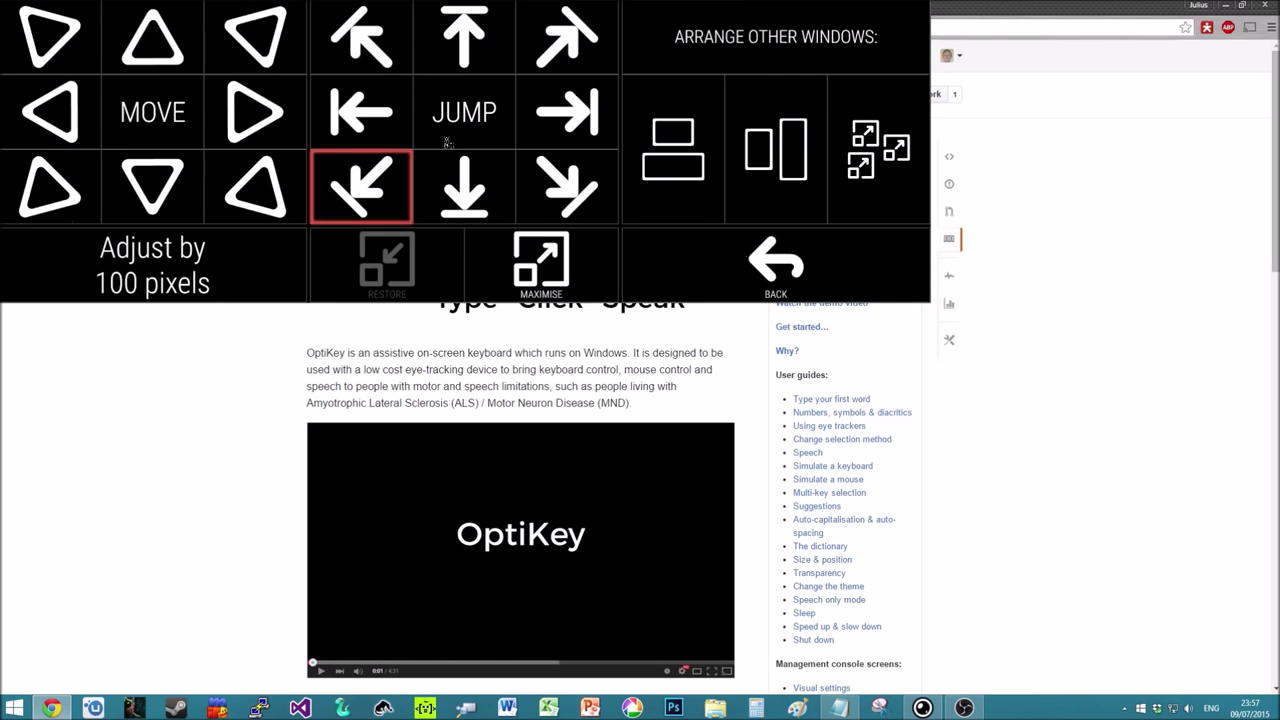
mouse_move(673, 150)
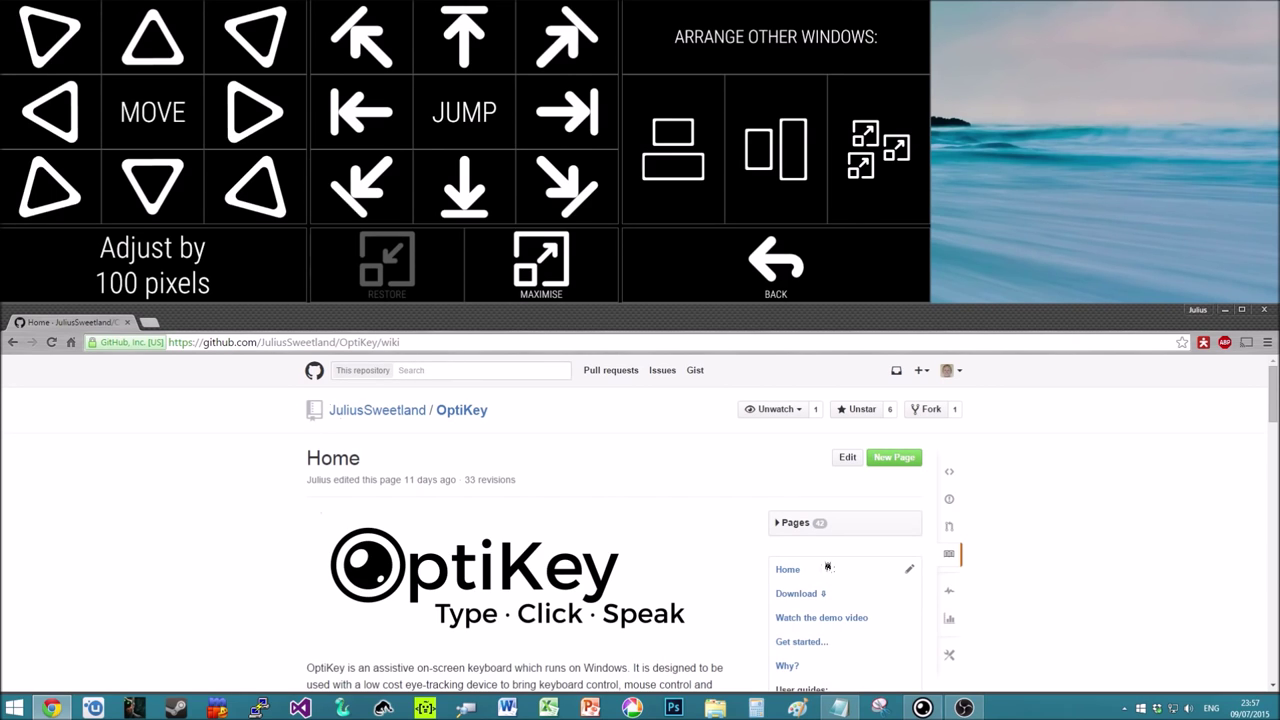
scroll(1207, 505, "down", 20)
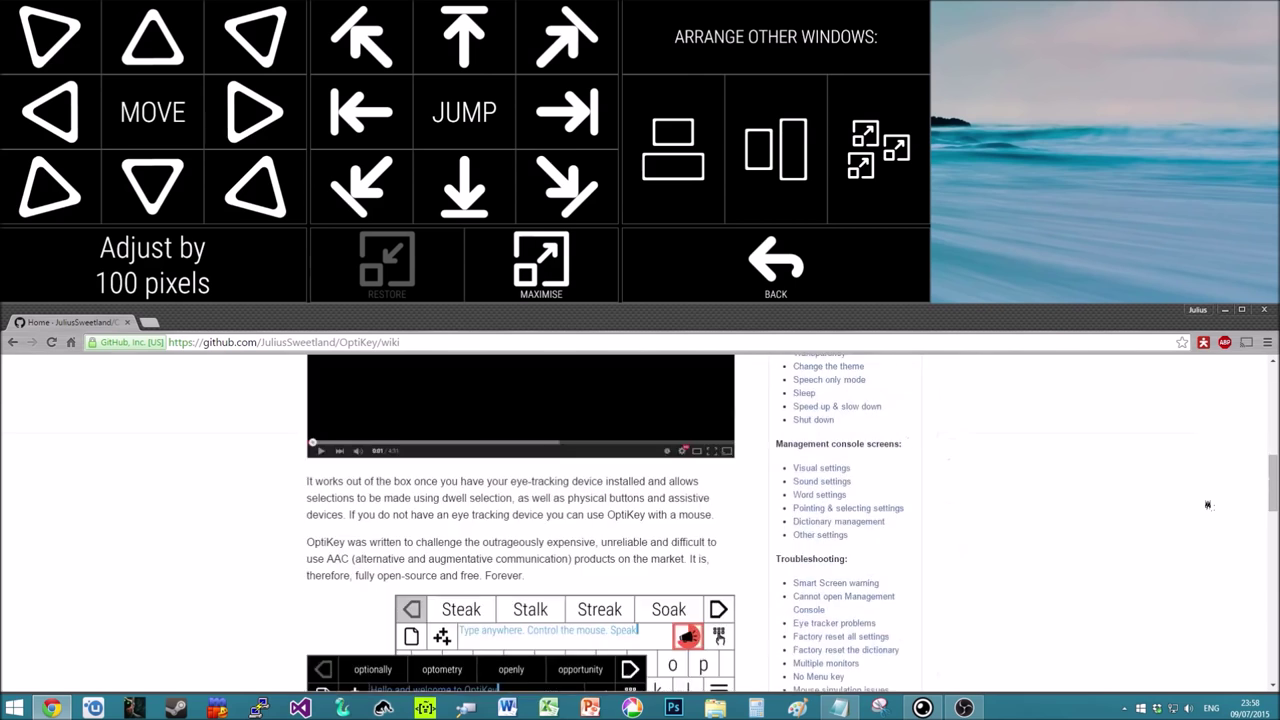
scroll(1207, 505, "up", 20)
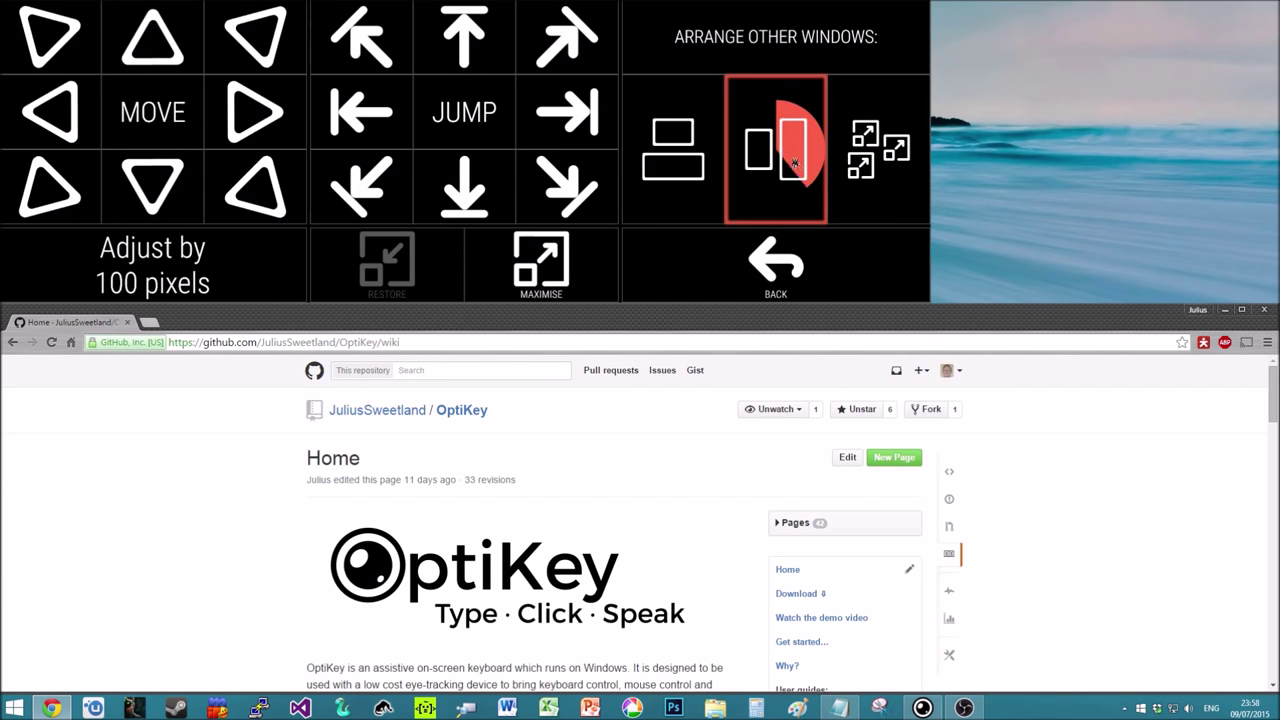
Arrange the other windows side by side with the keyboard, and maximise them all again
mouse_move(776, 150)
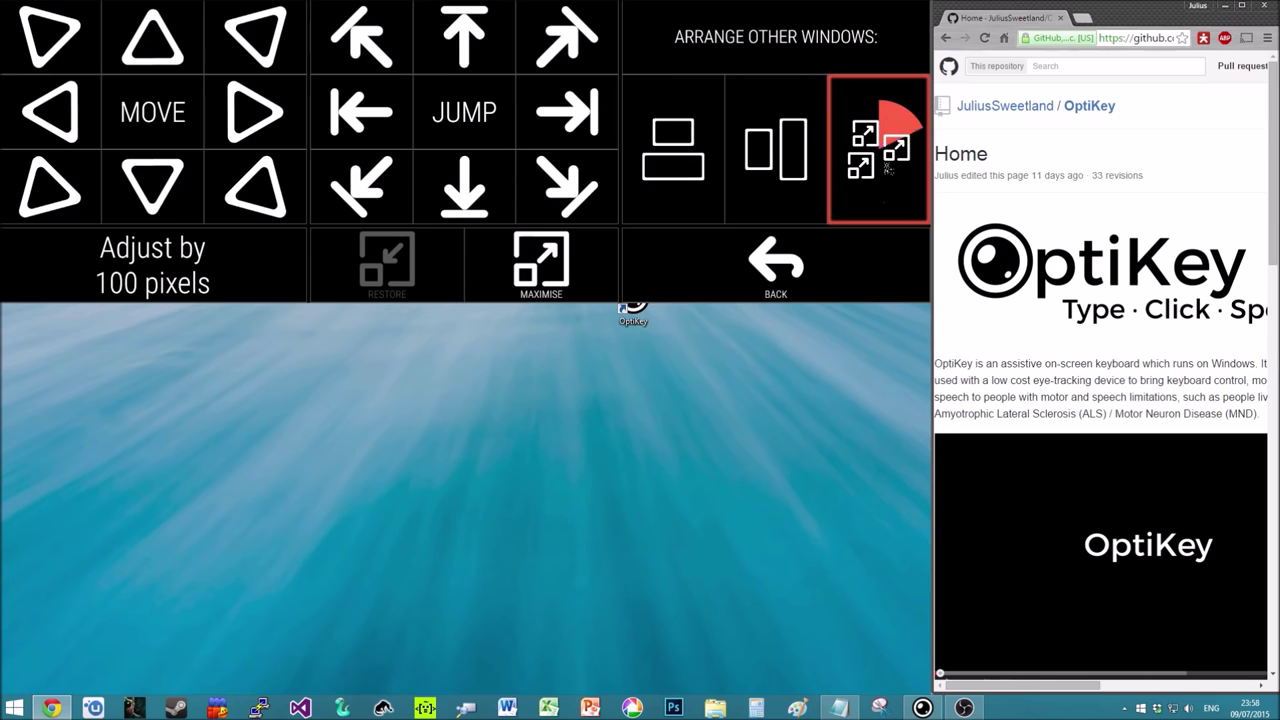
mouse_move(885, 170)
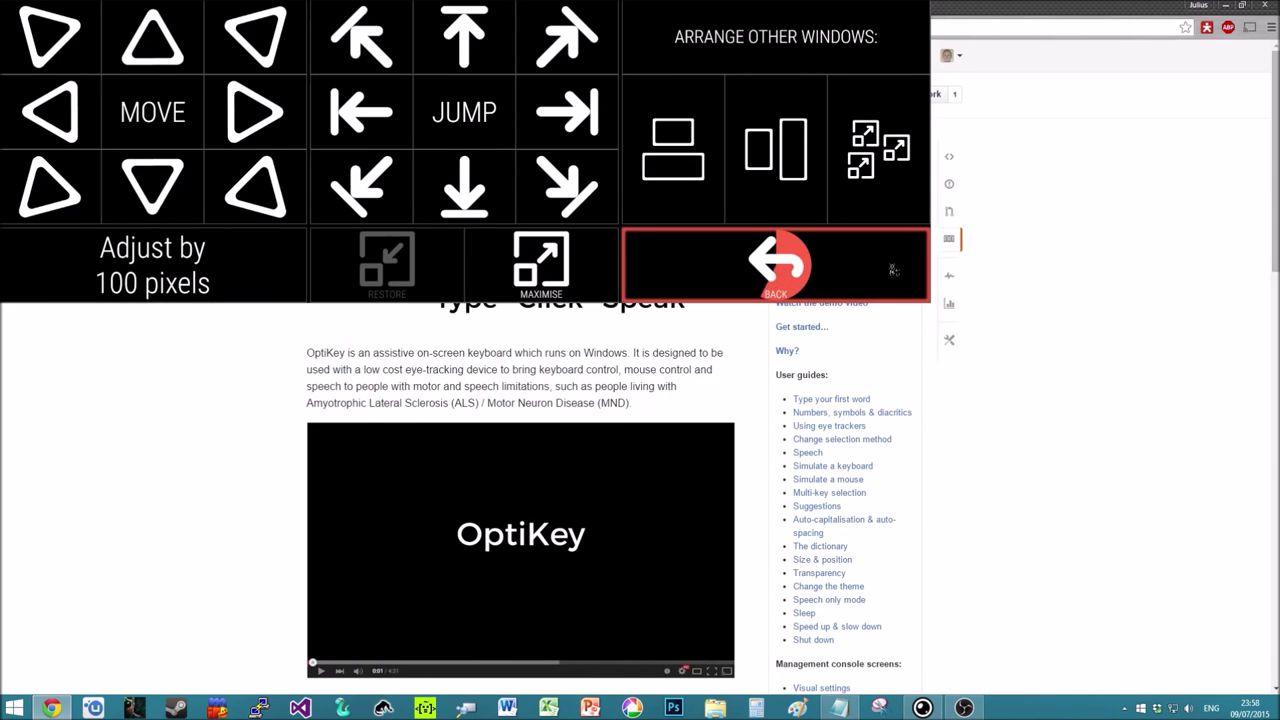
Return to the main keyboard menu, decrease the keyboard's opacity repeatedly, and open the Windows Start screen behind it
mouse_move(893, 270)
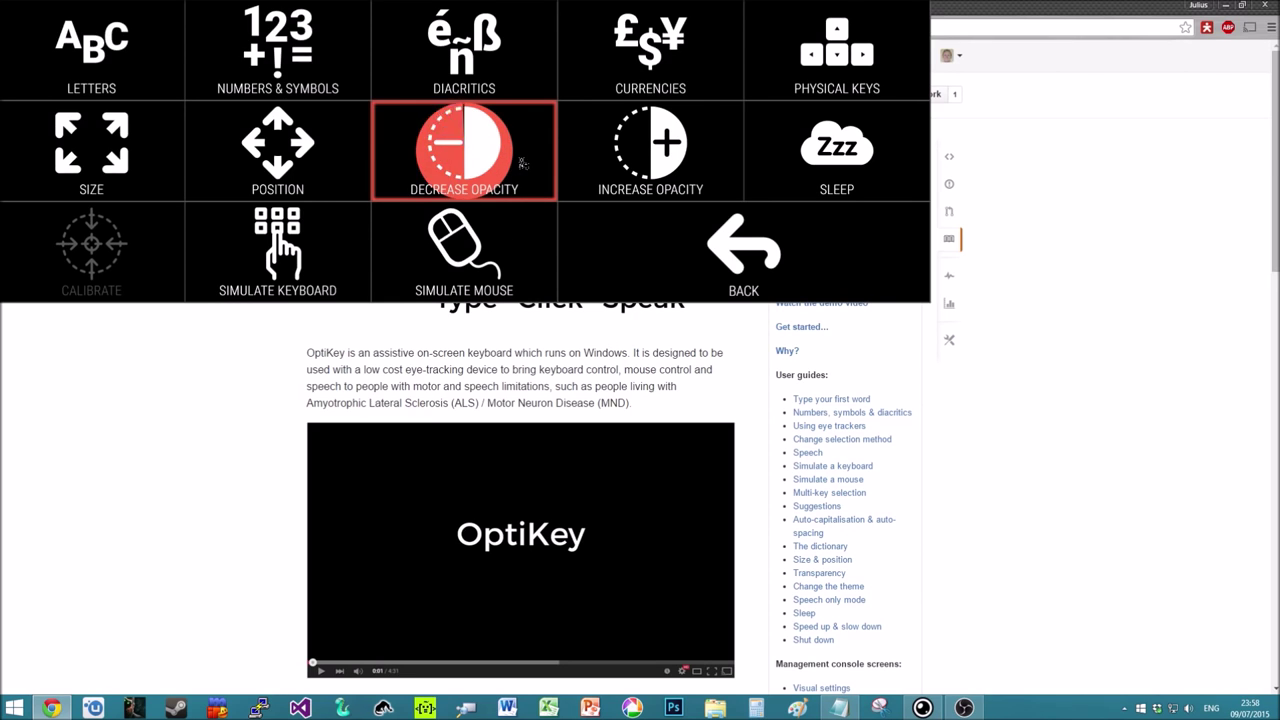
mouse_move(521, 163)
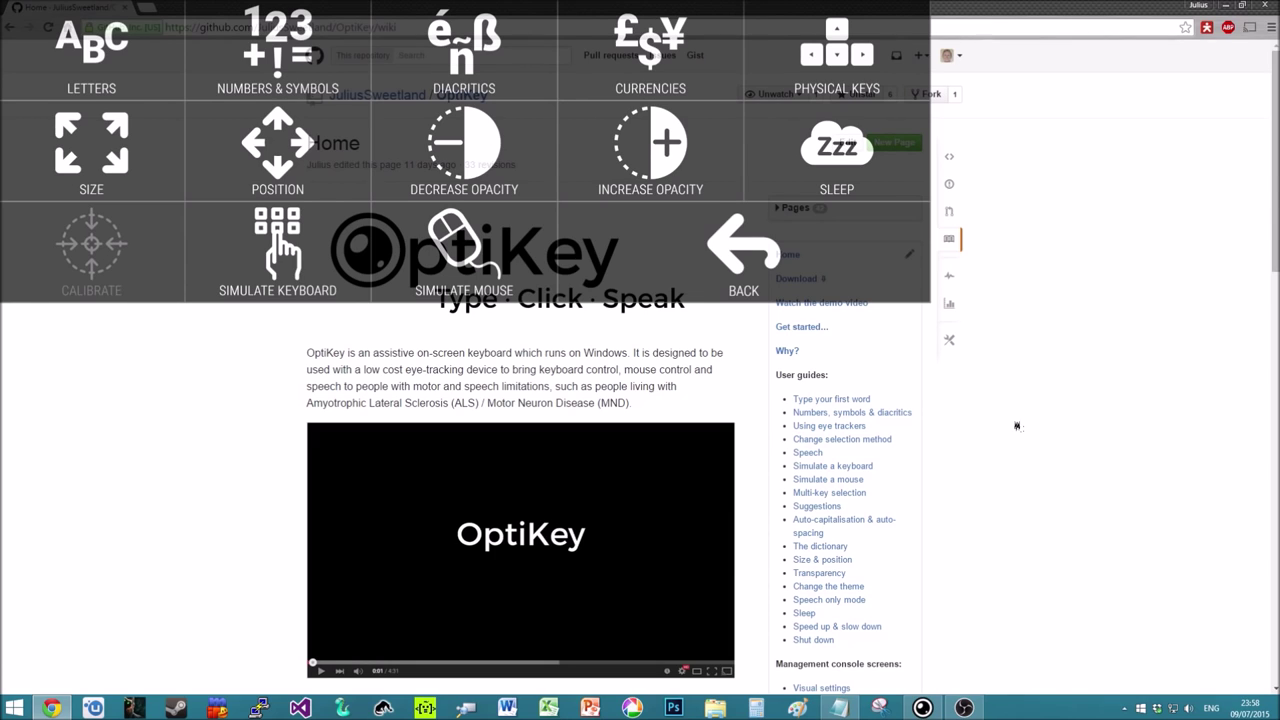
key("super")
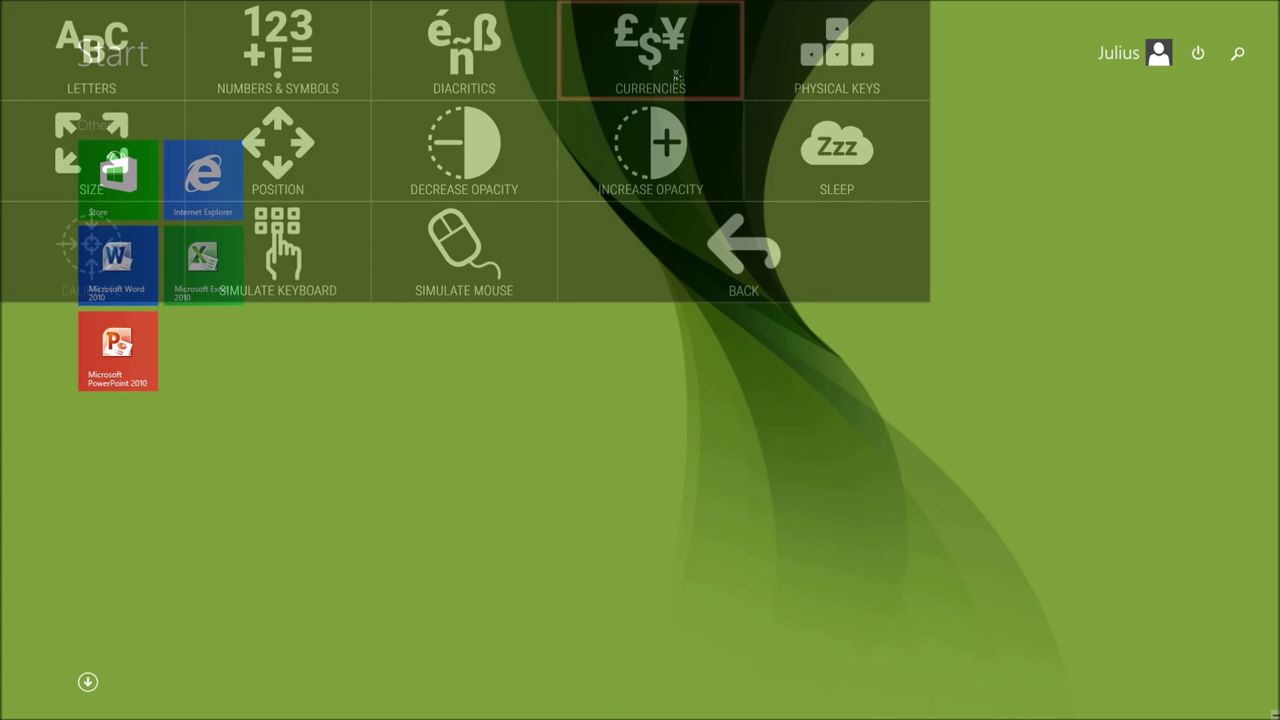
Increase the keyboard's opacity repeatedly until it is fully opaque over the Start screen
left_click(661, 146)
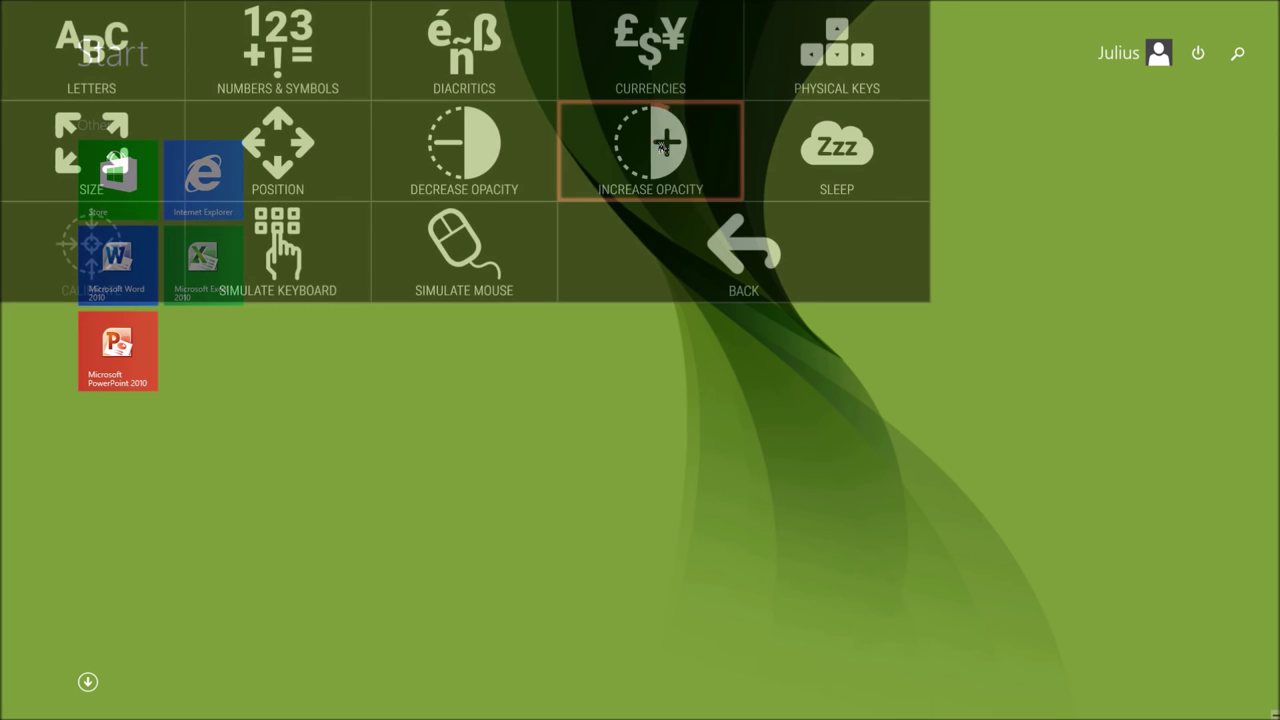
left_click(661, 146)
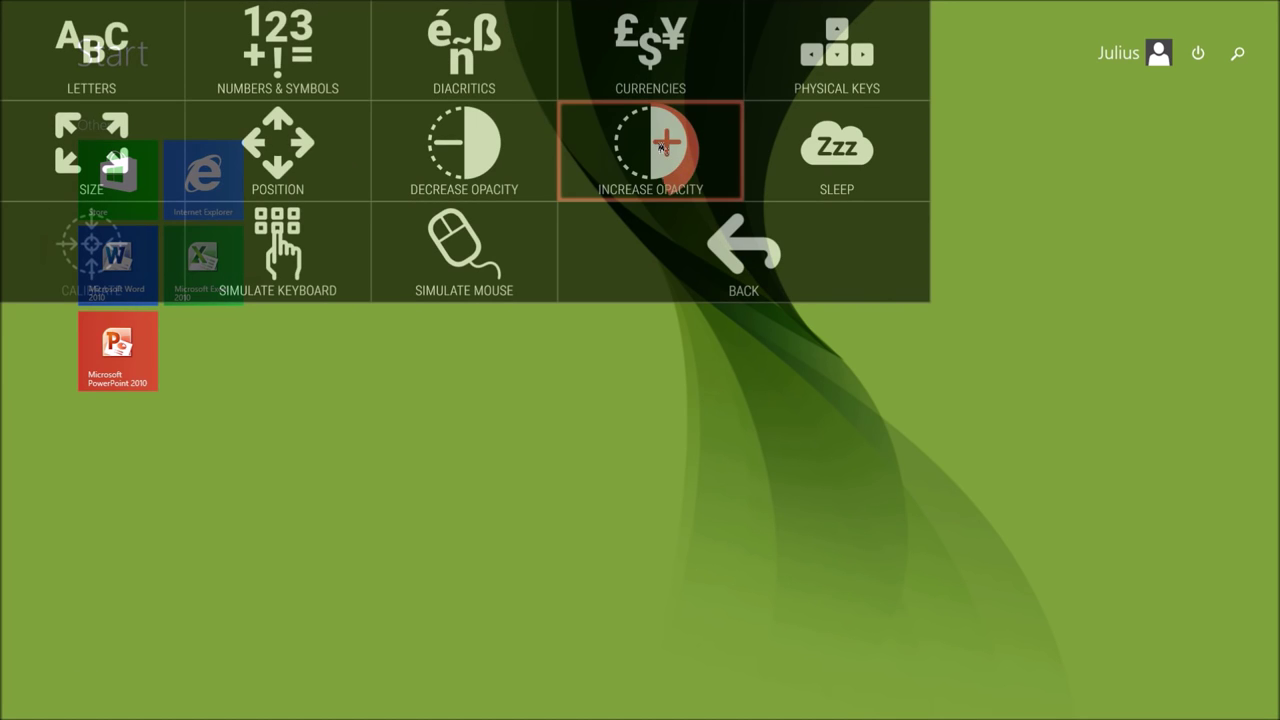
left_click(661, 146)
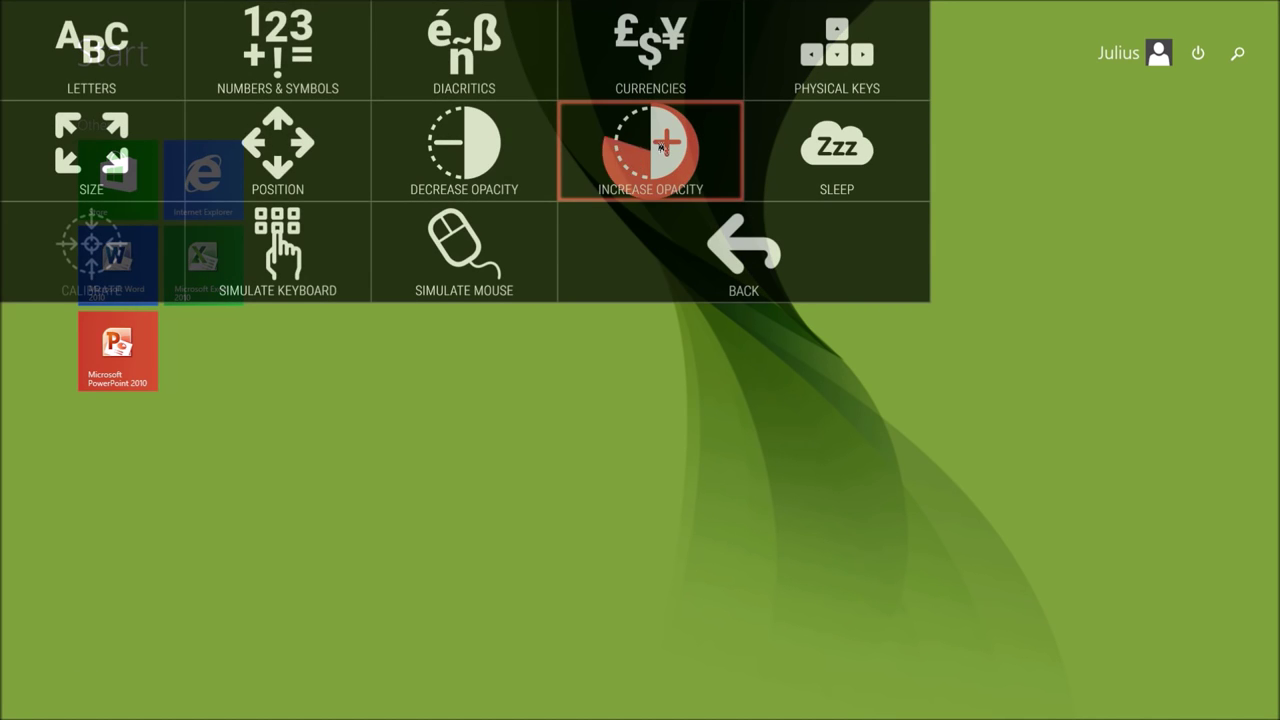
left_click(661, 146)
left_click(661, 146)
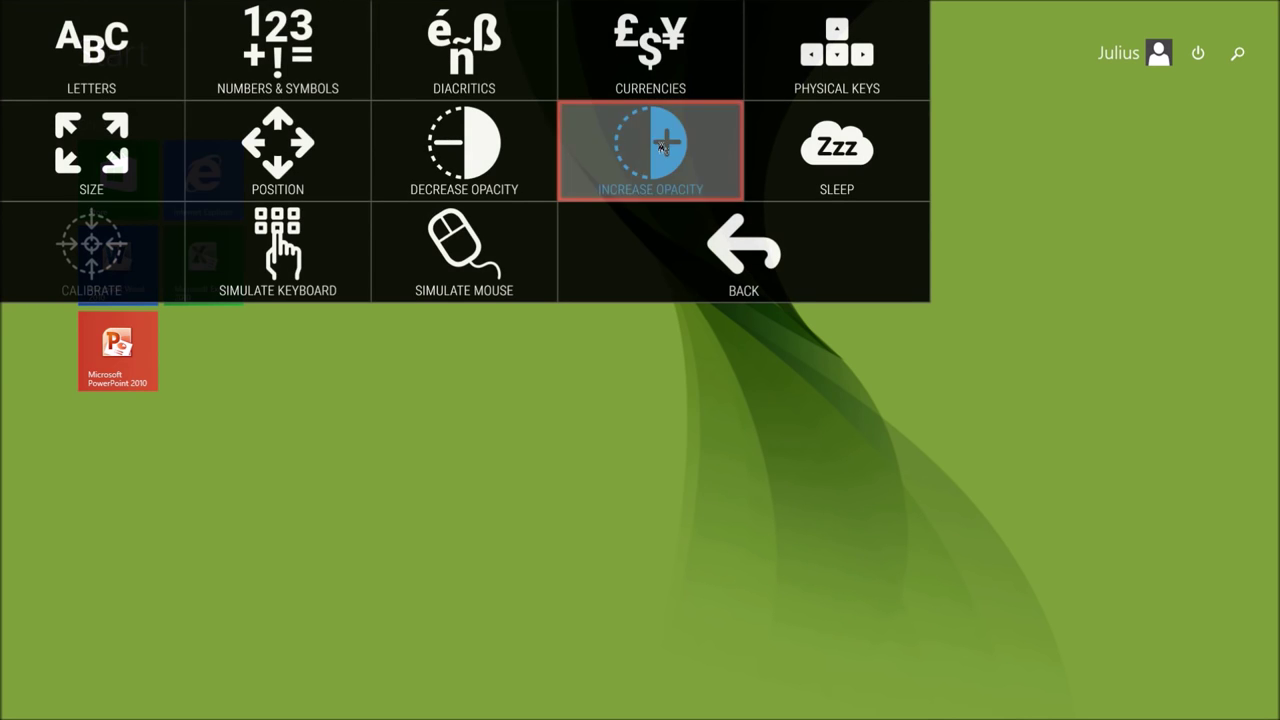
left_click(661, 146)
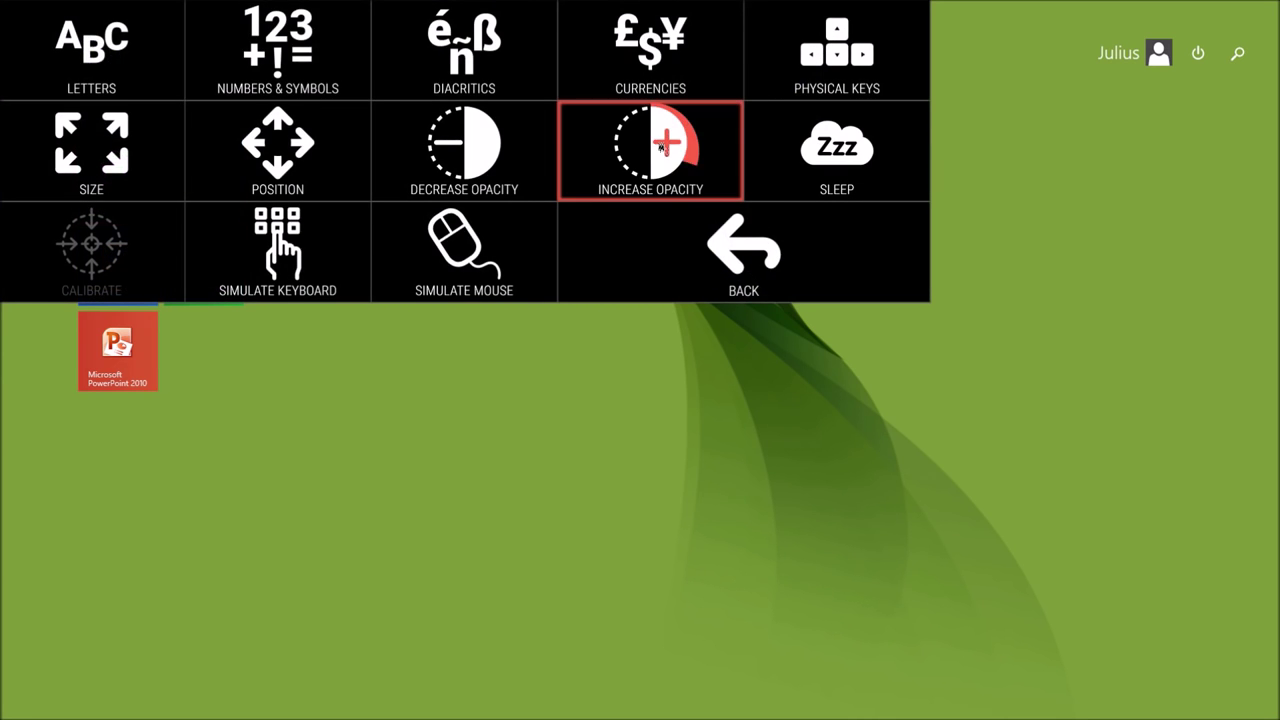
left_click(676, 174)
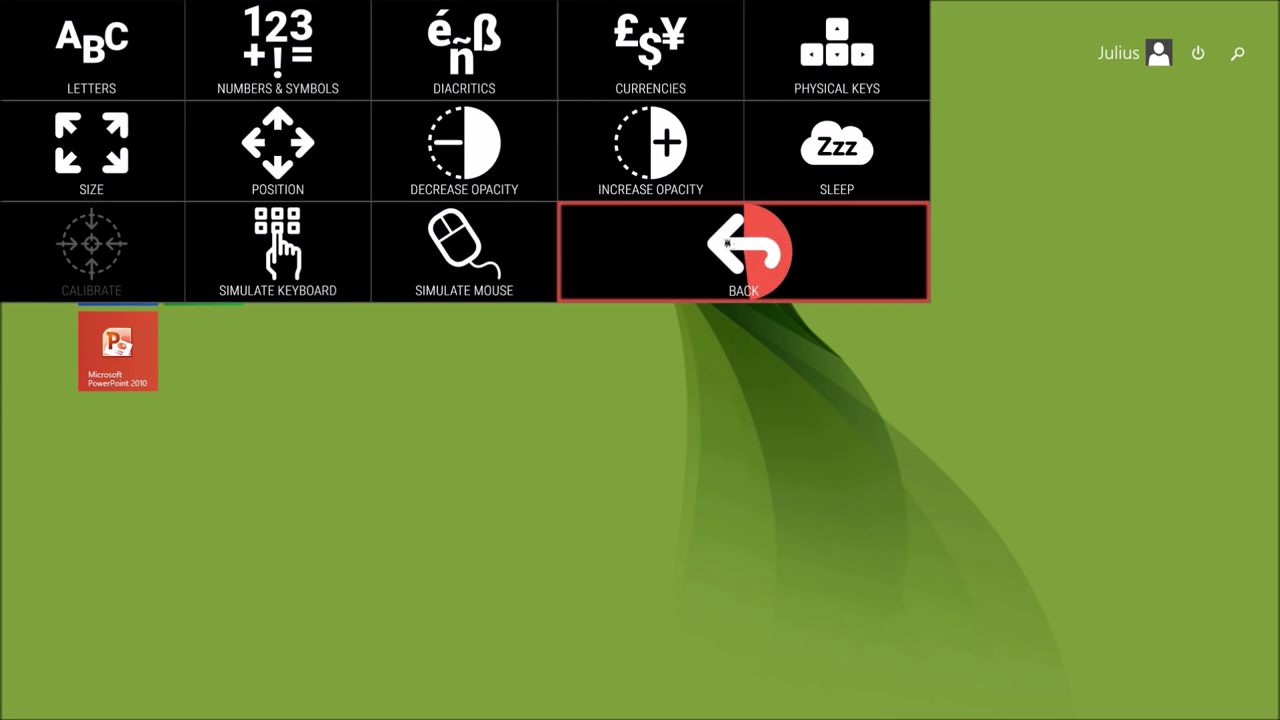
Return from the menu to the letters keyboard and minimise the browser window to show the desktop
left_click(735, 245)
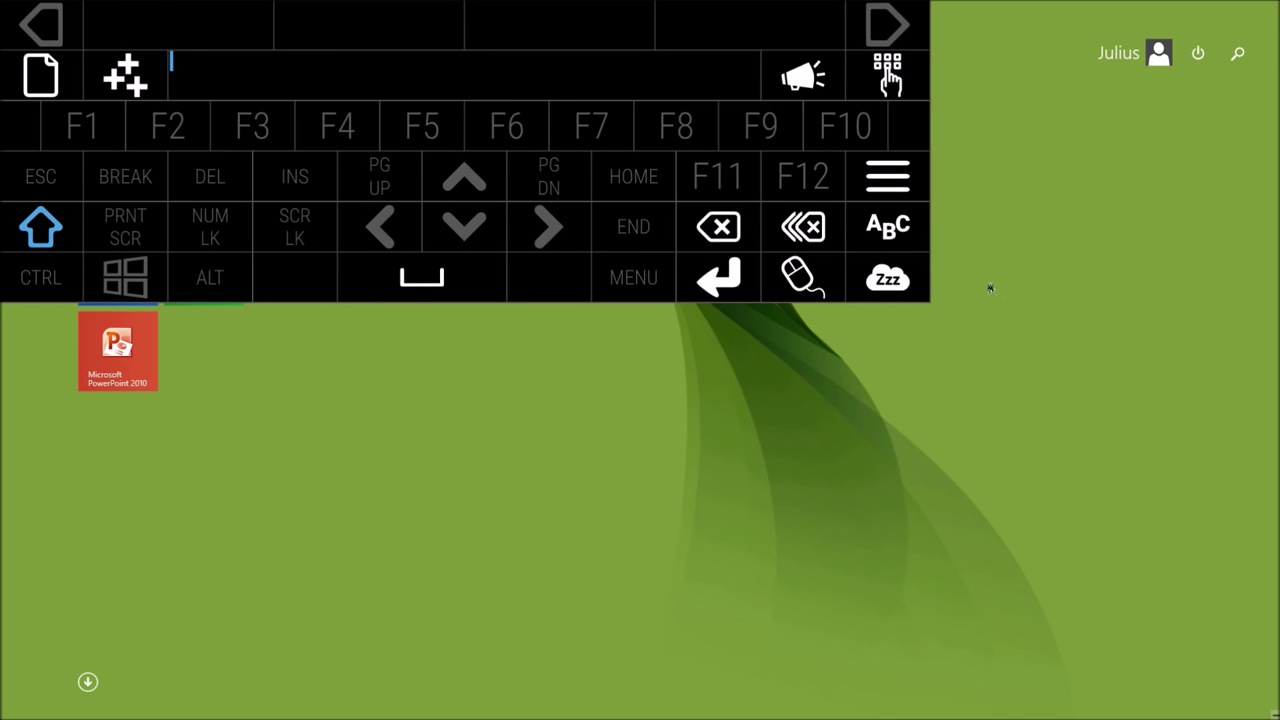
left_click(890, 225)
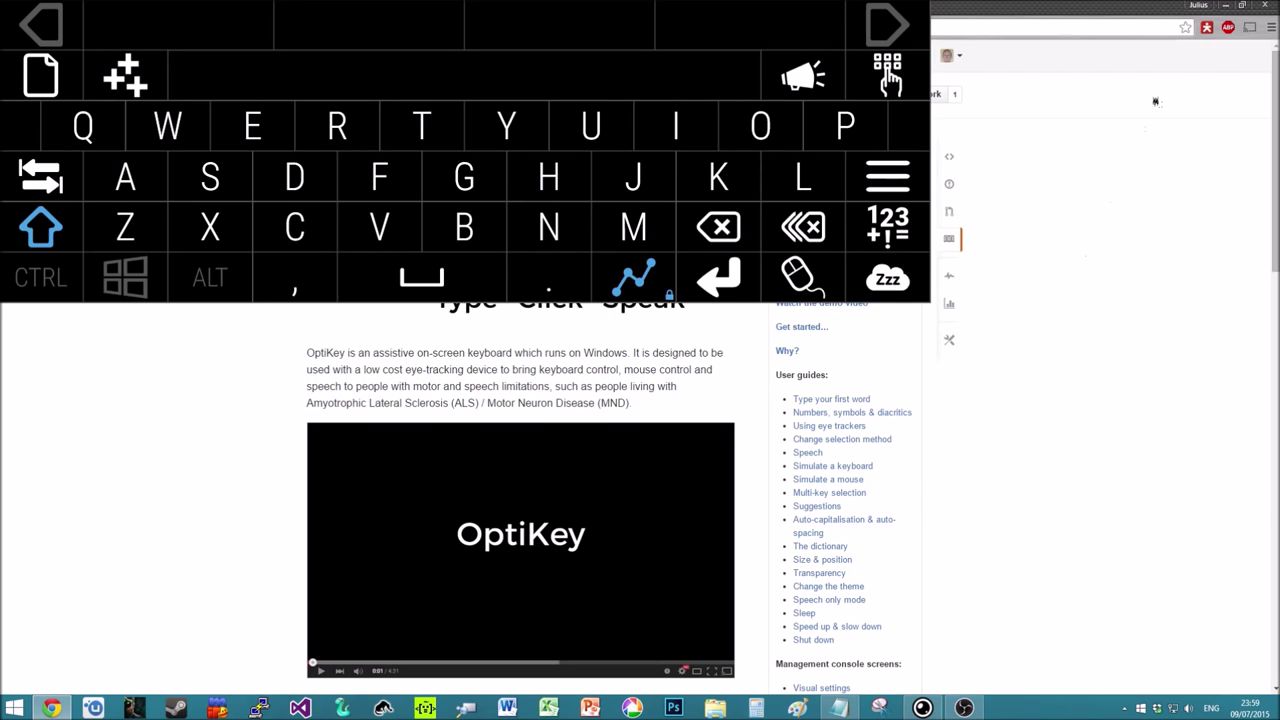
left_click(1228, 5)
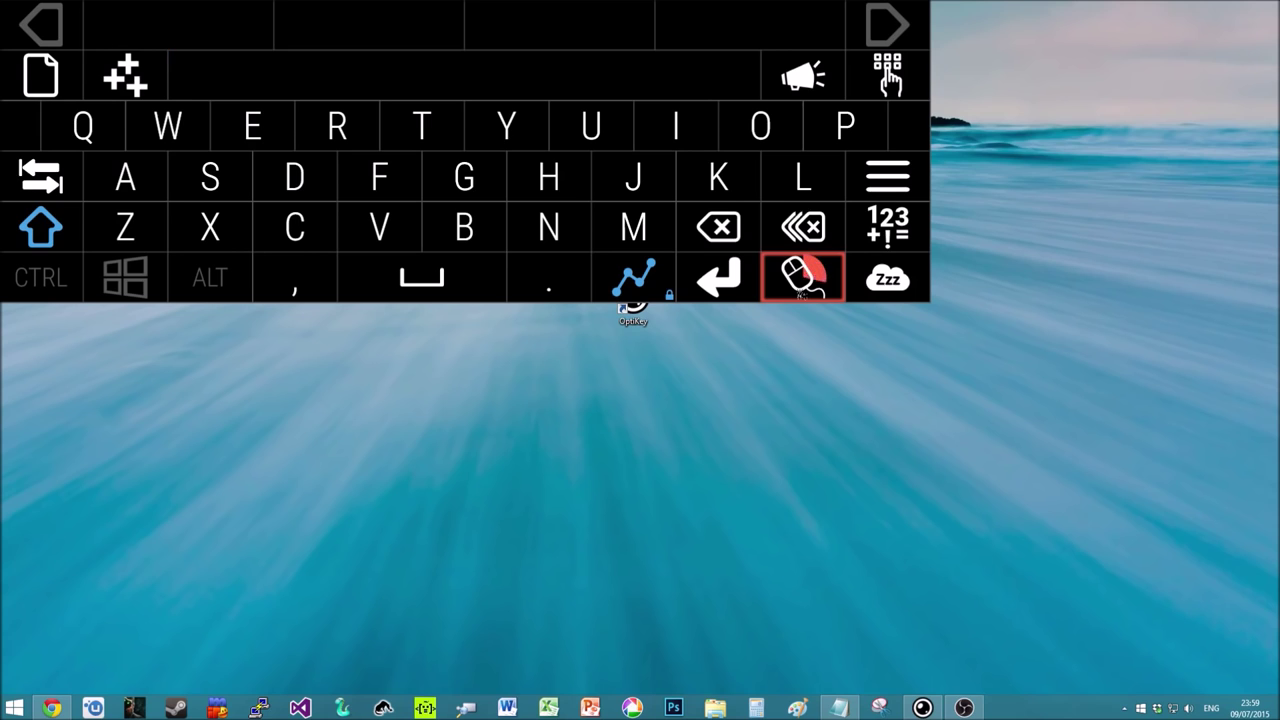
Open the mouse simulation keyboard and cycle the scroll amount through its settings back to 3 clicks
mouse_move(803, 290)
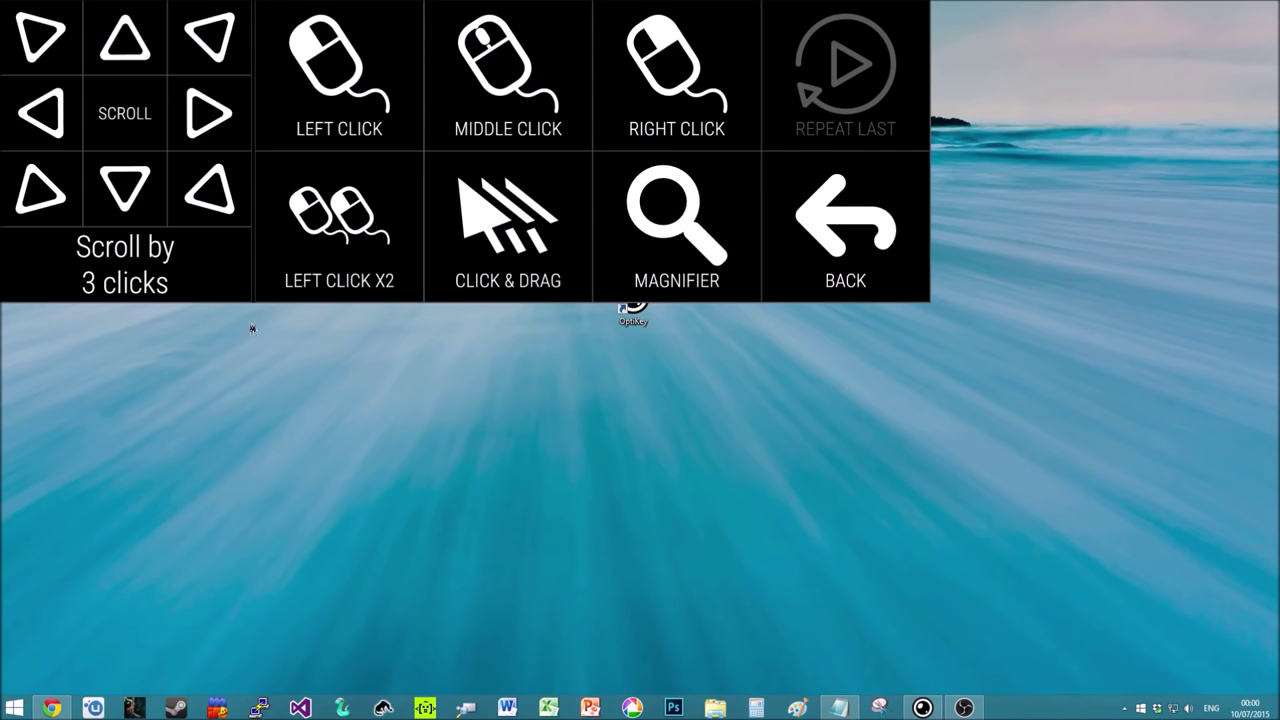
left_click(190, 286)
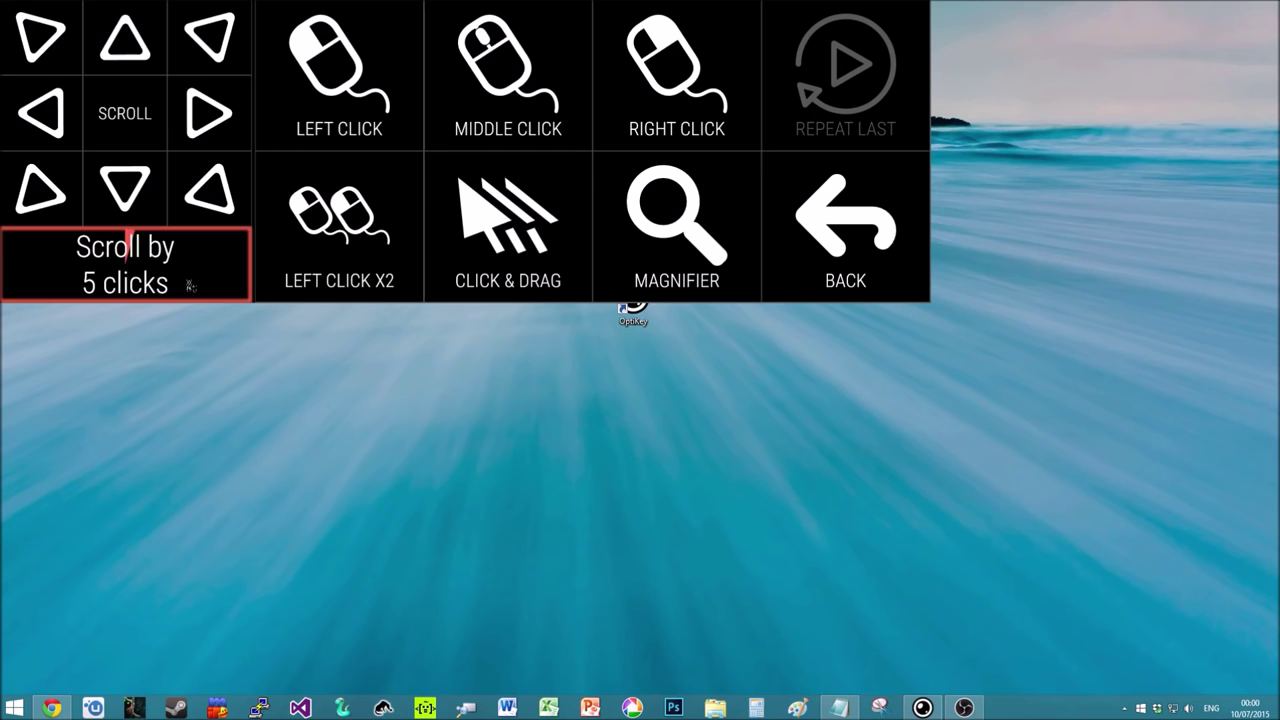
left_click(190, 286)
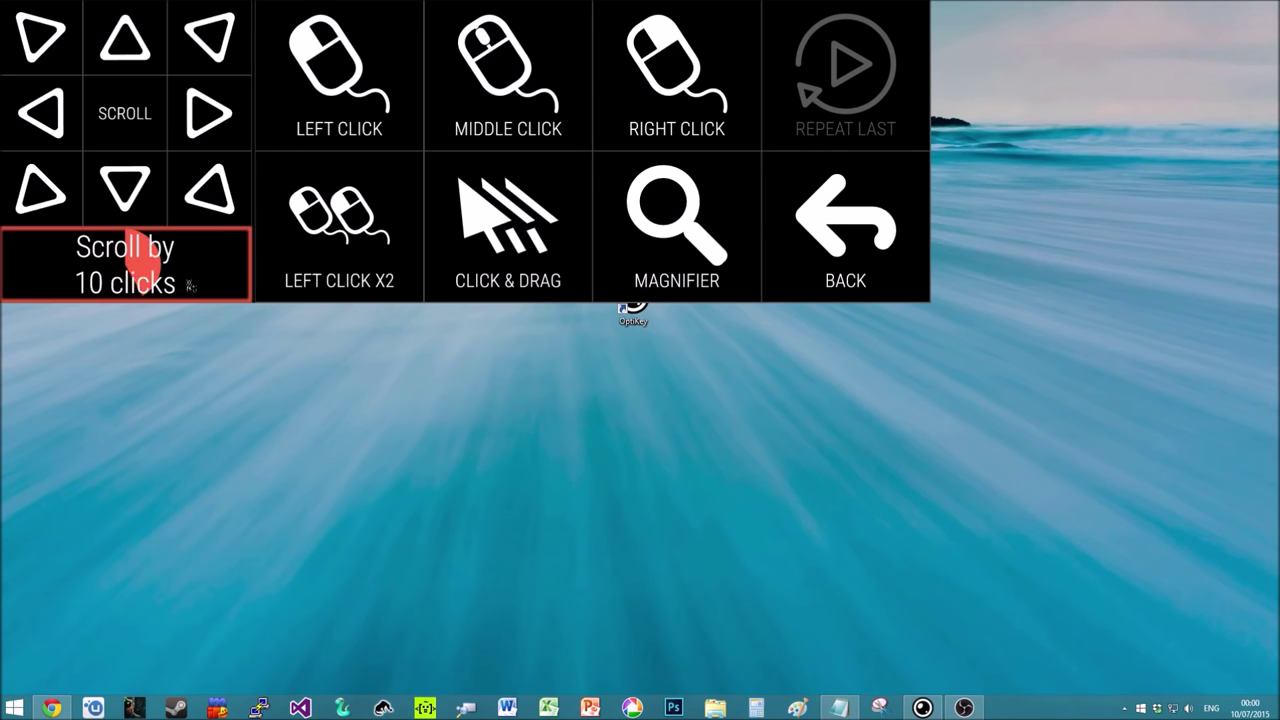
left_click(190, 286)
left_click(190, 286)
left_click(190, 286)
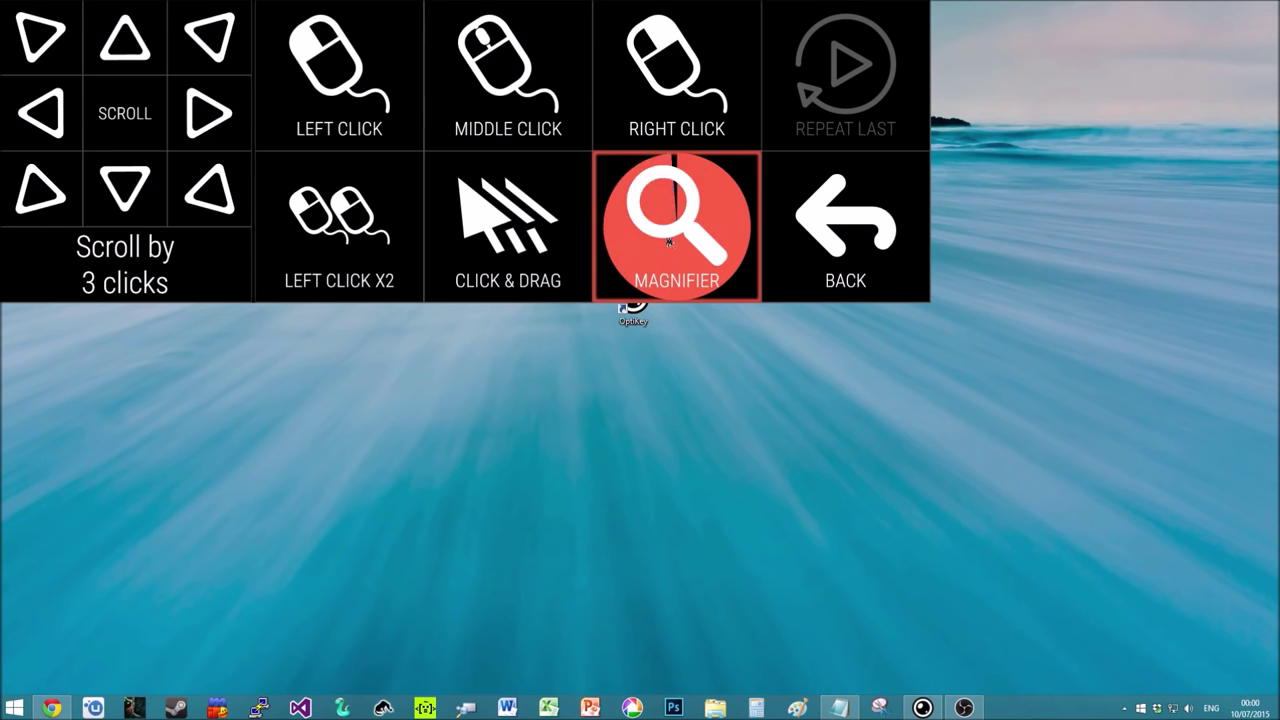
Enable the magnifier for a single simulated left mouse action and open File Explorer from the taskbar through the magnified view
mouse_move(669, 241)
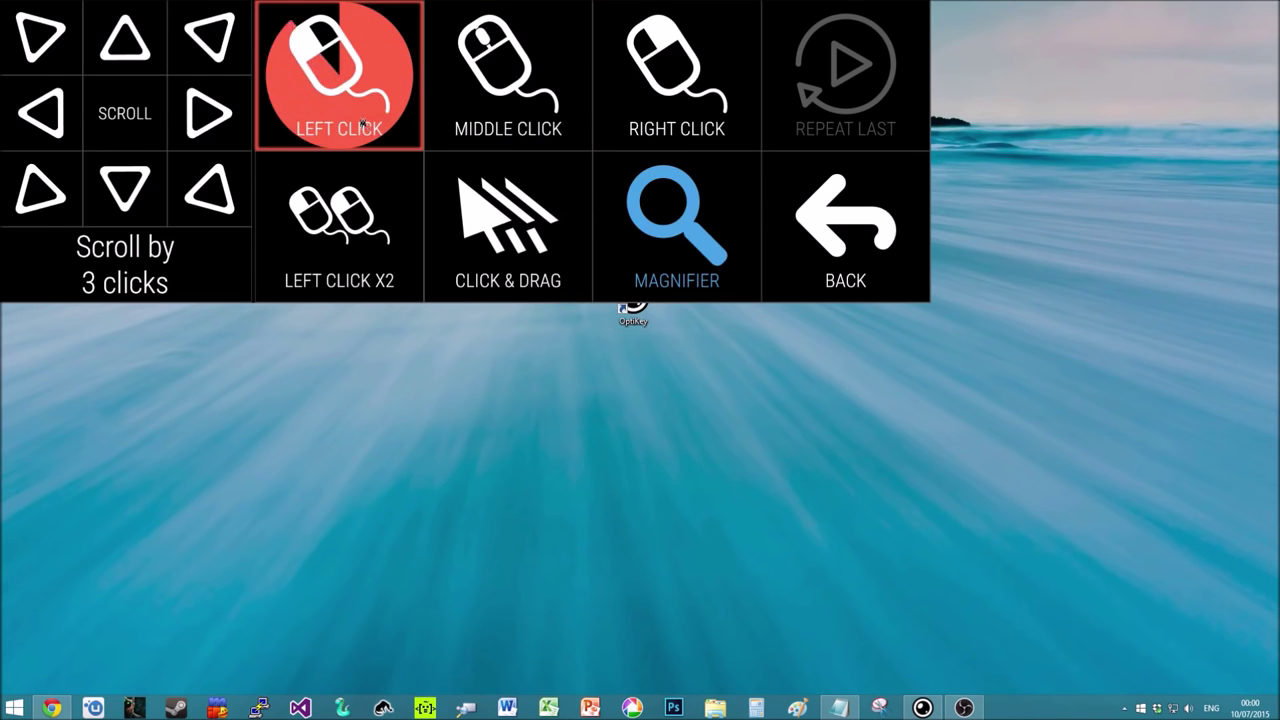
mouse_move(362, 124)
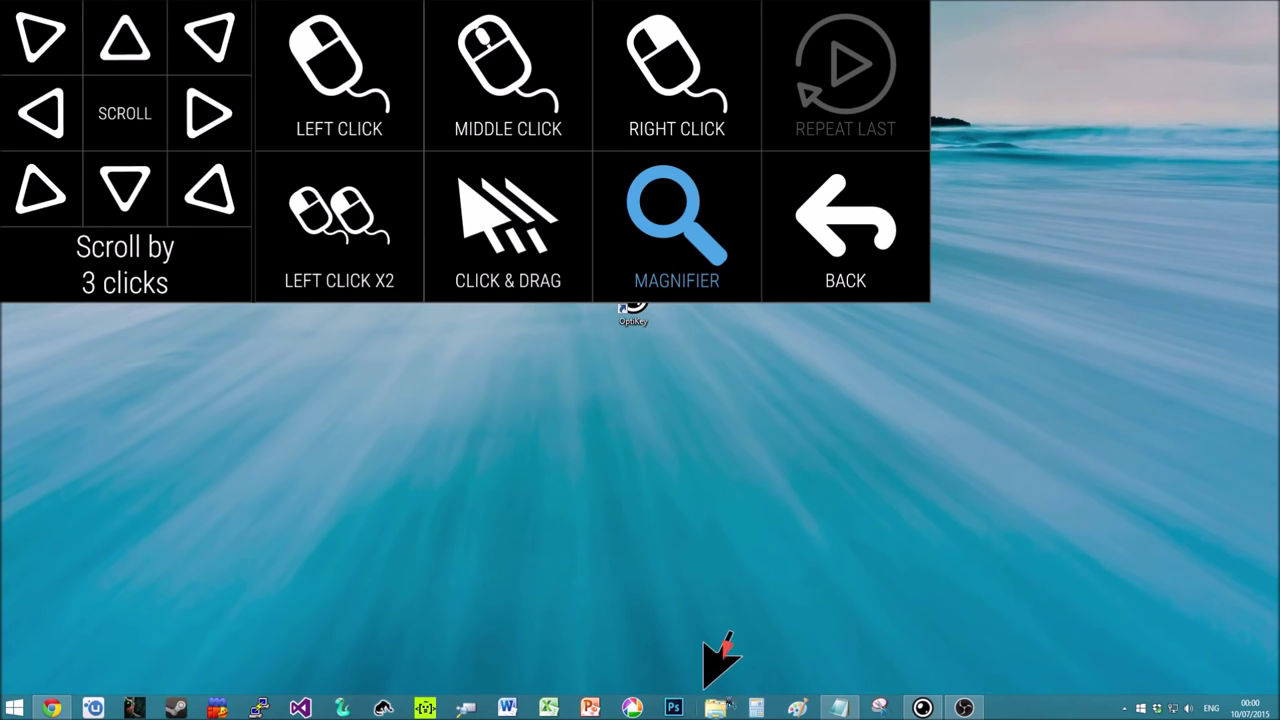
mouse_move(703, 686)
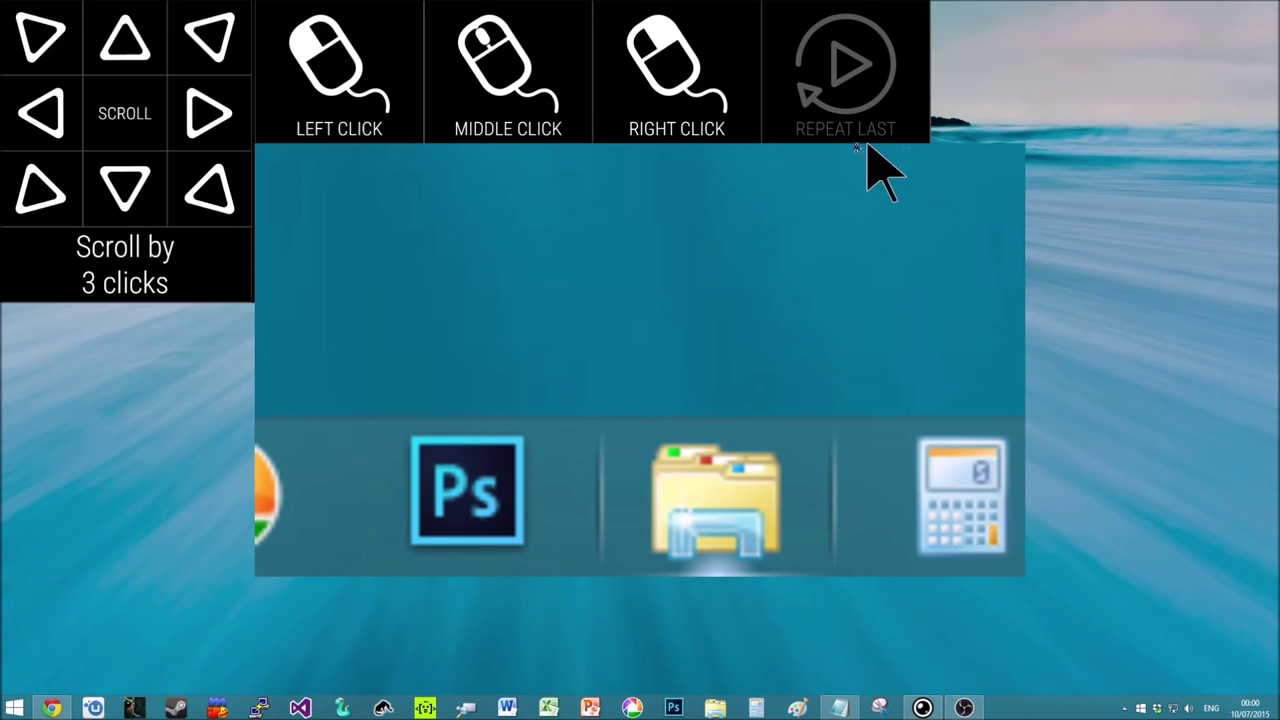
mouse_move(729, 505)
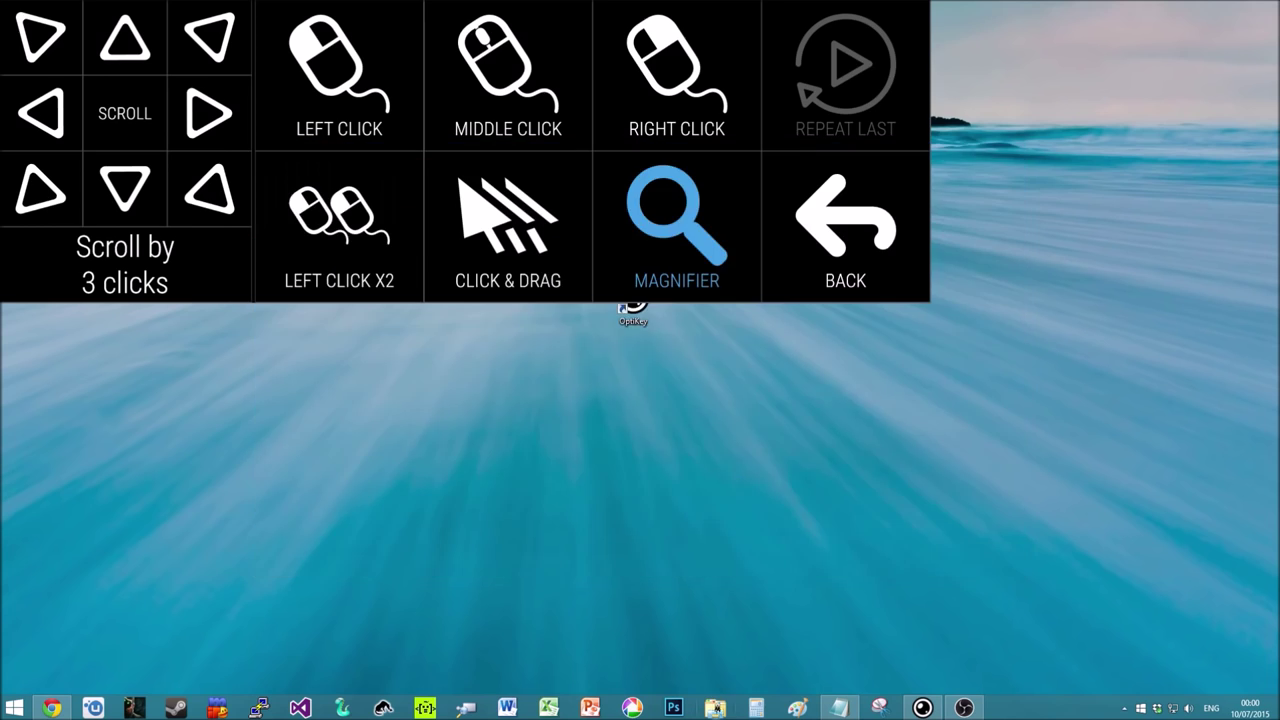
left_click(714, 707)
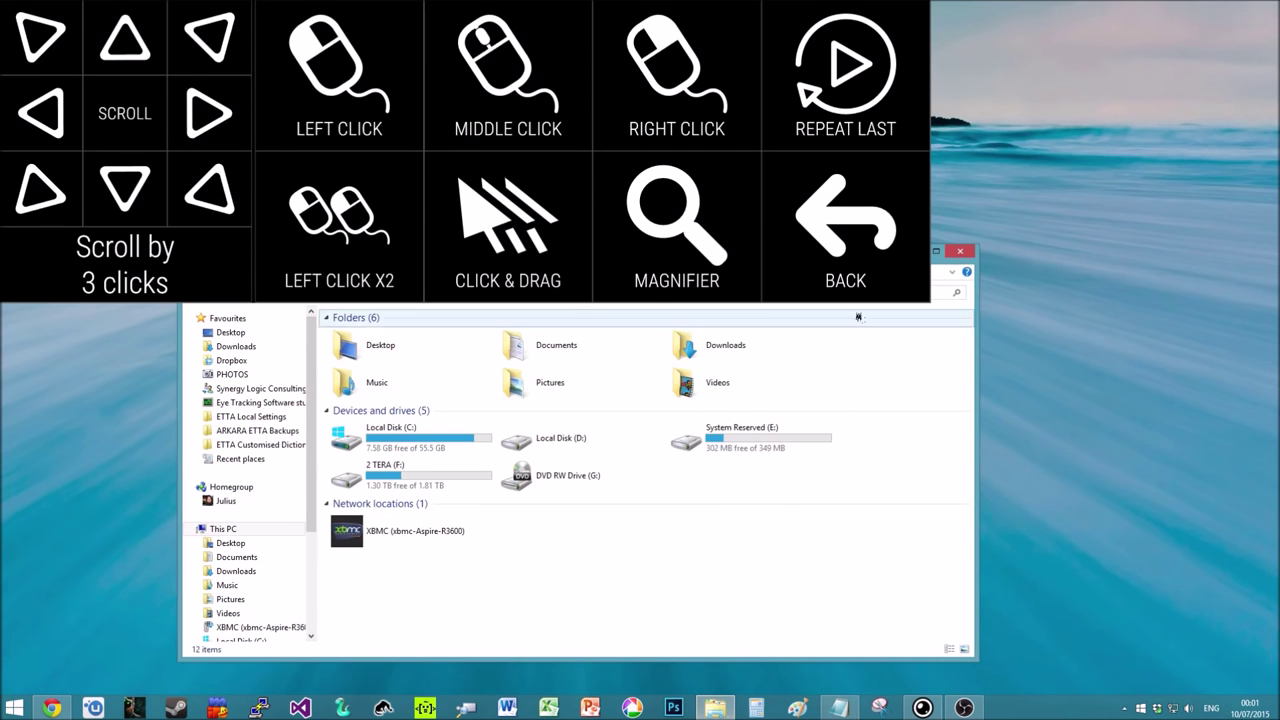
Arrange the other windows vertically beneath the keyboard with the position controls, and return to the keyboard menu
left_click(845, 222)
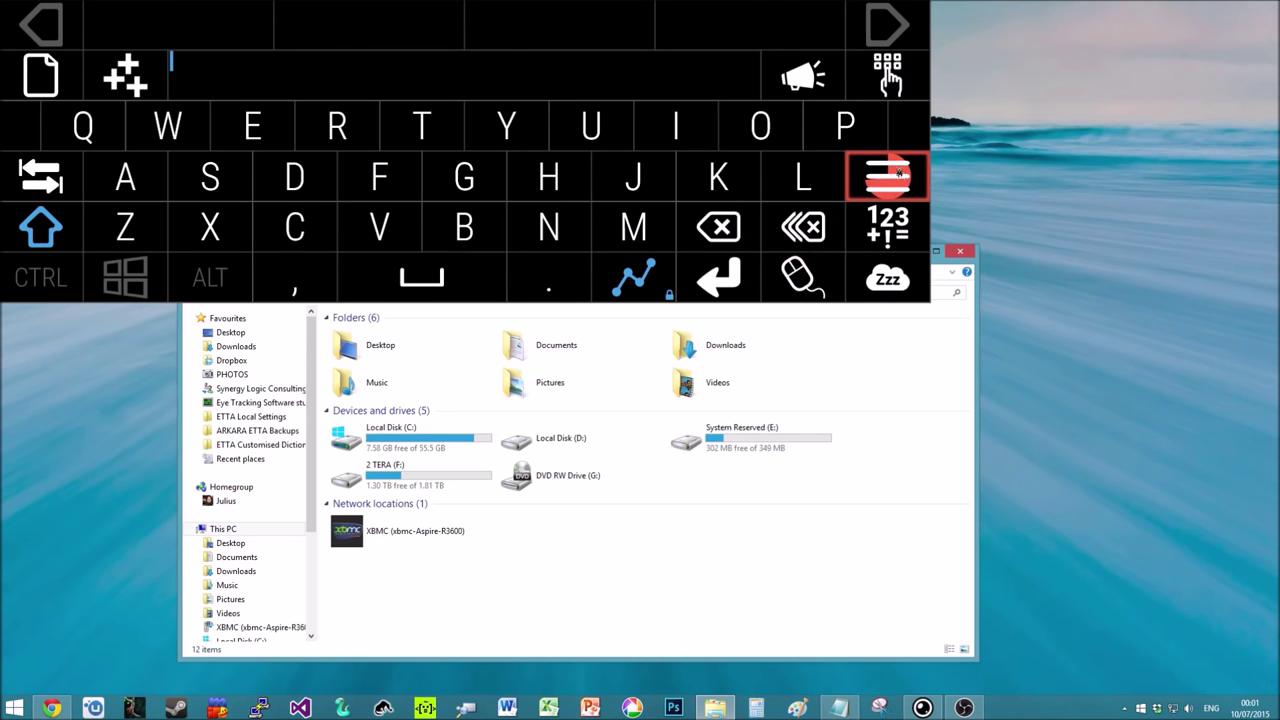
left_click(890, 175)
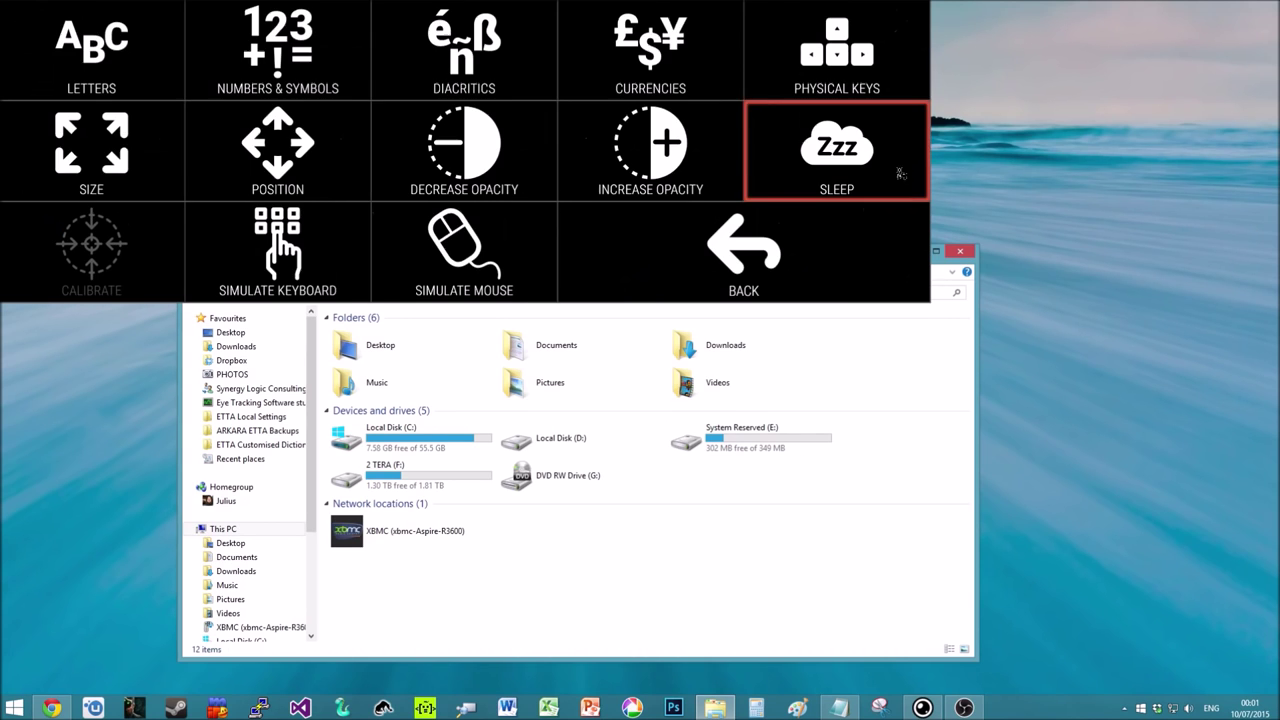
left_click(301, 187)
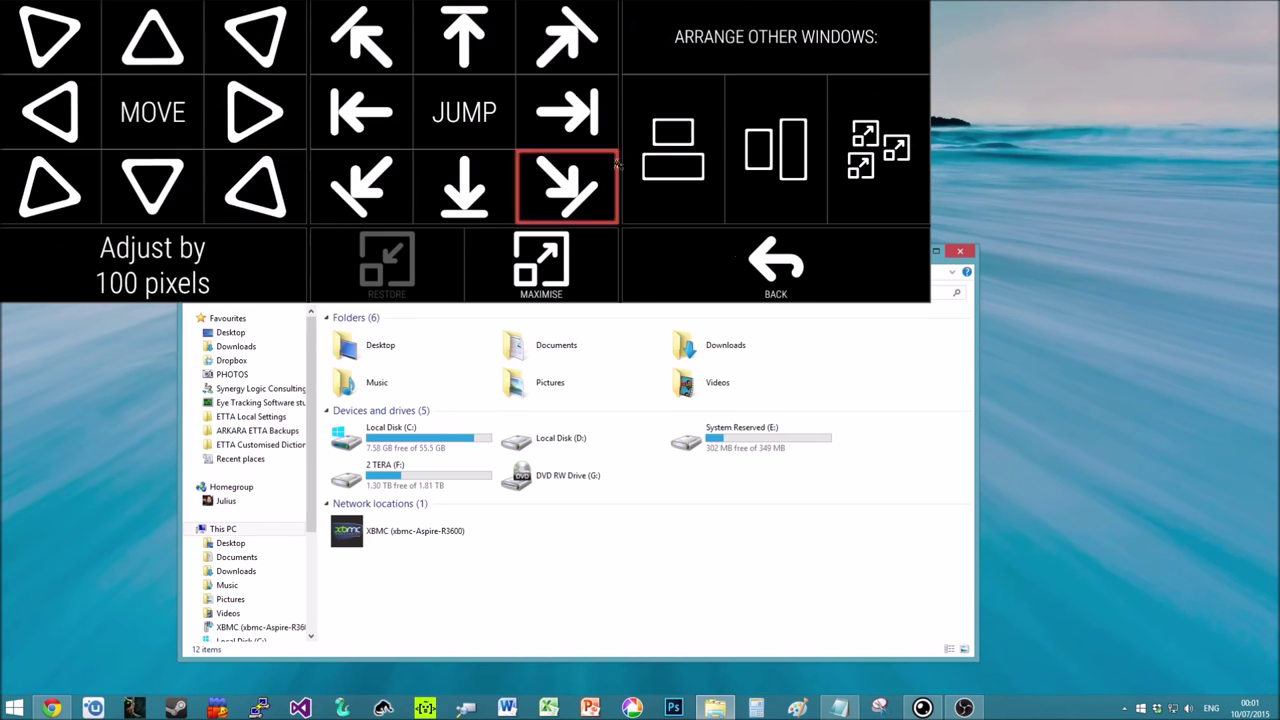
left_click(676, 165)
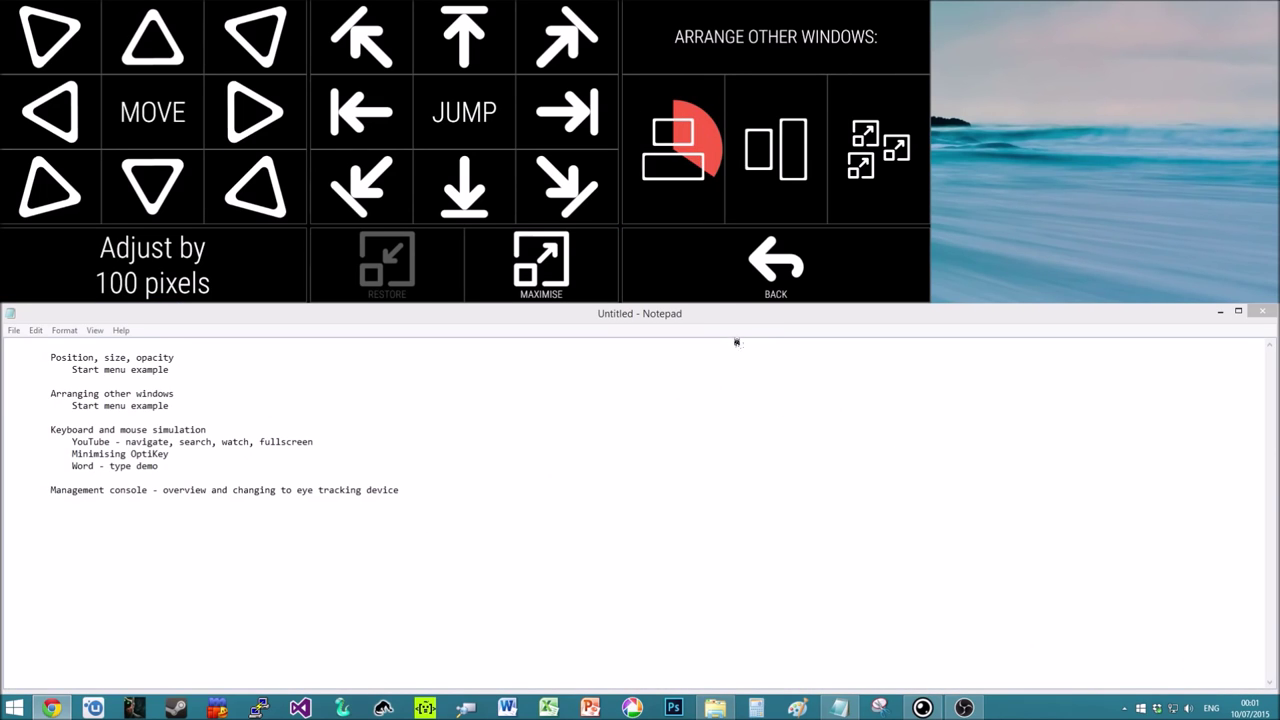
left_click(712, 278)
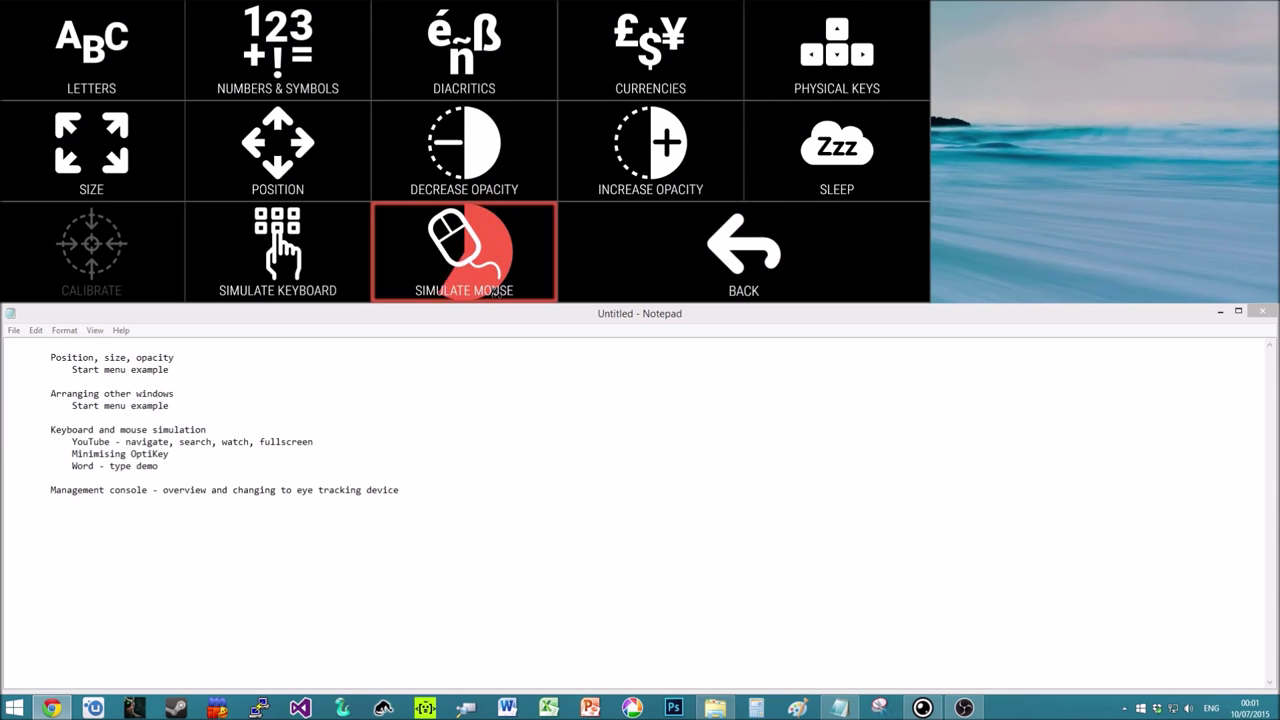
Switch to mouse simulation and bring File Explorer to the front with a simulated left mouse action on its taskbar icon
left_click(470, 255)
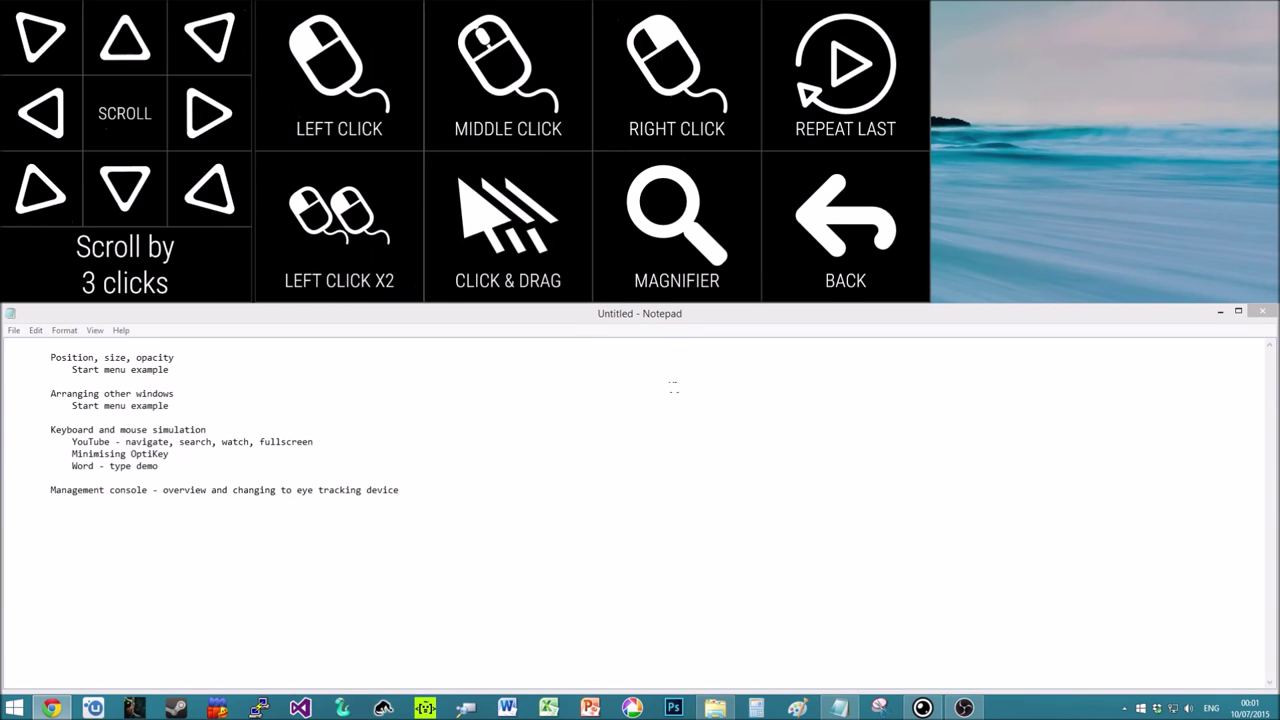
left_click(331, 121)
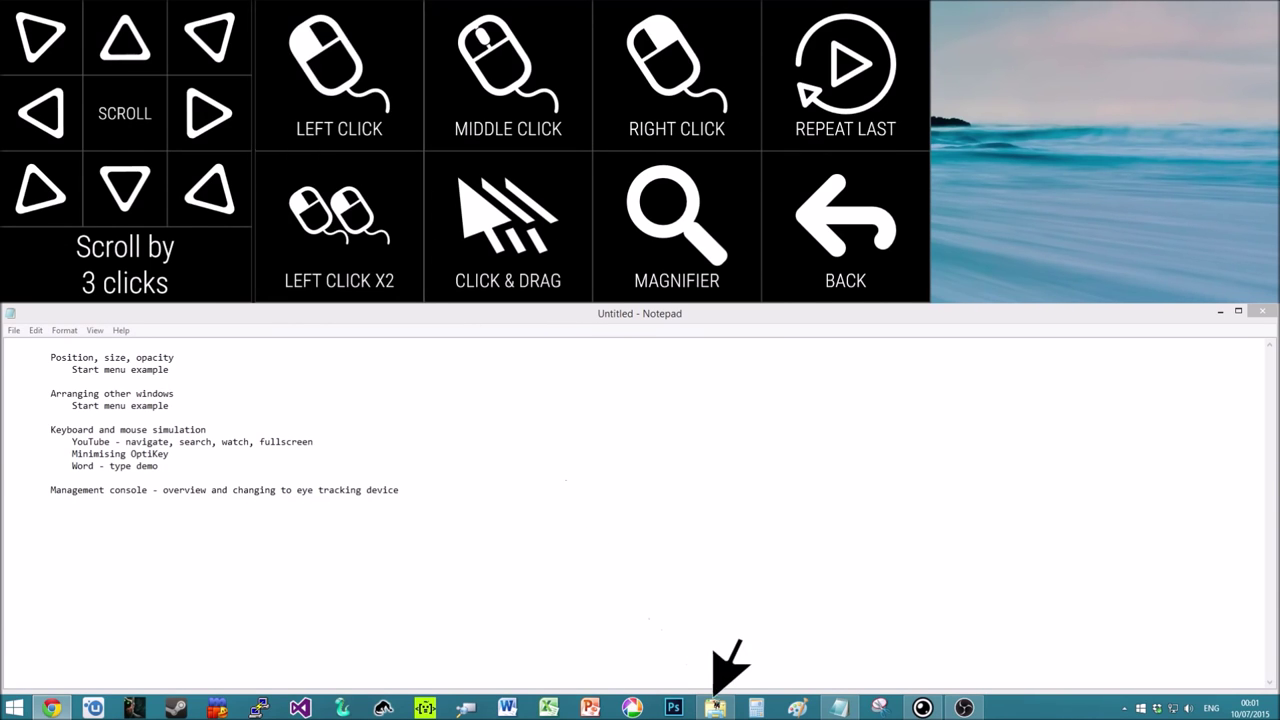
left_click(727, 692)
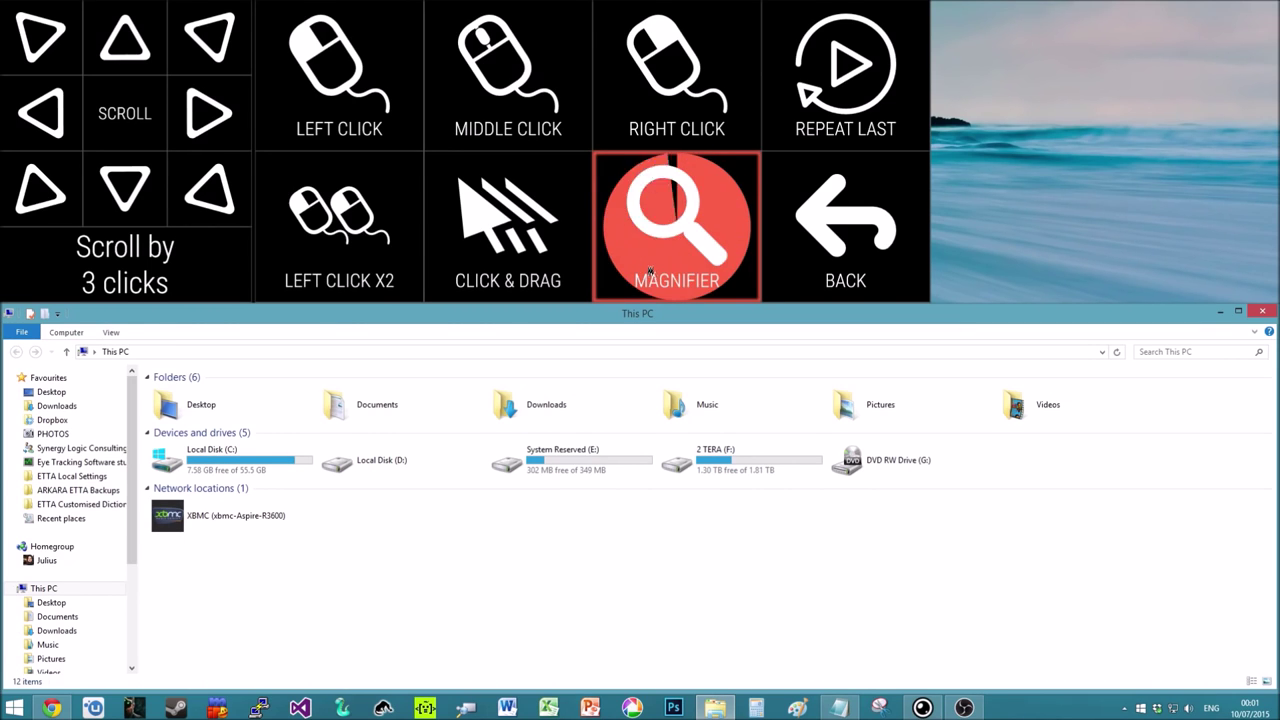
Lock the magnifier on and open the 2 TERA (F:) drive with a simulated double left mouse action
mouse_move(650, 272)
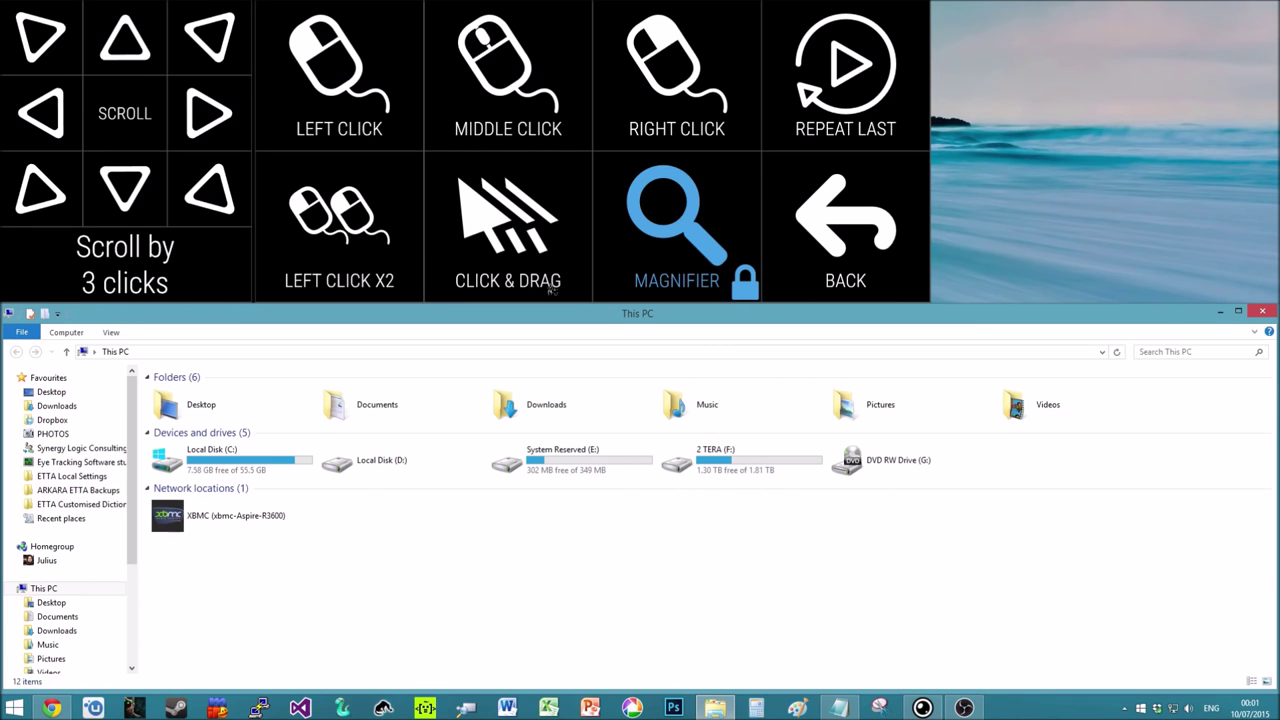
left_click(370, 250)
mouse_move(735, 468)
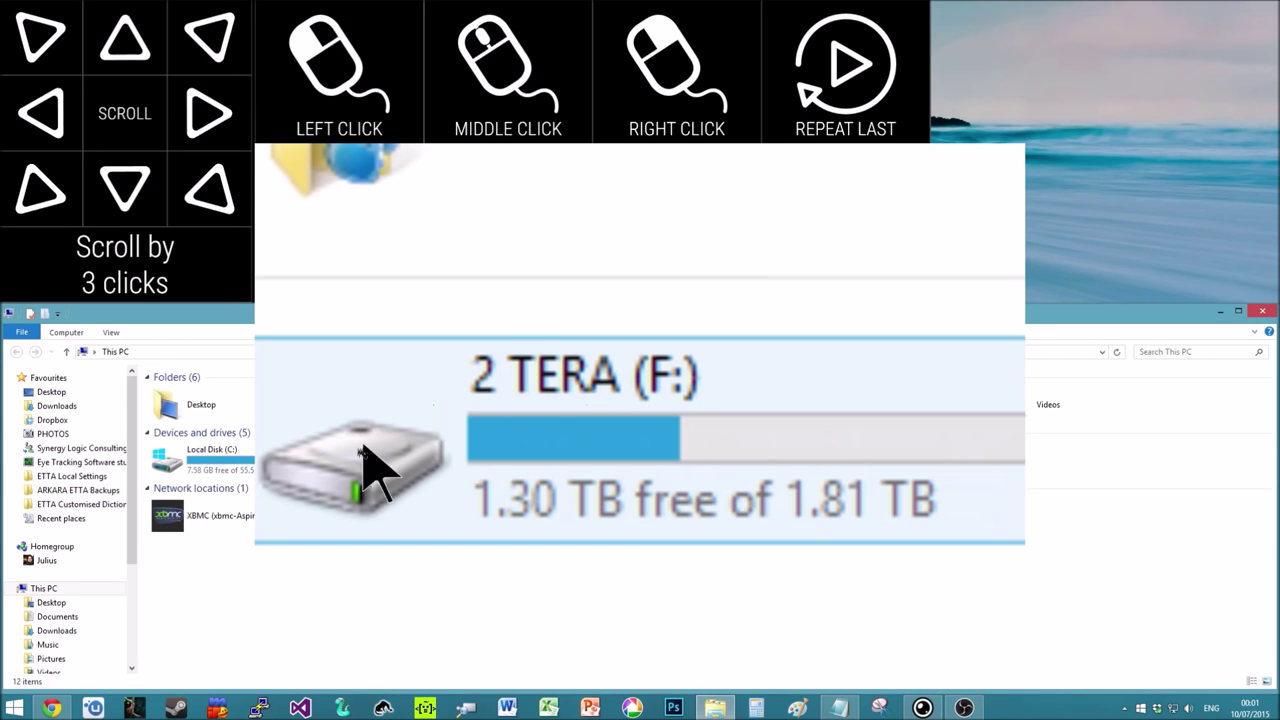
double_click(679, 470)
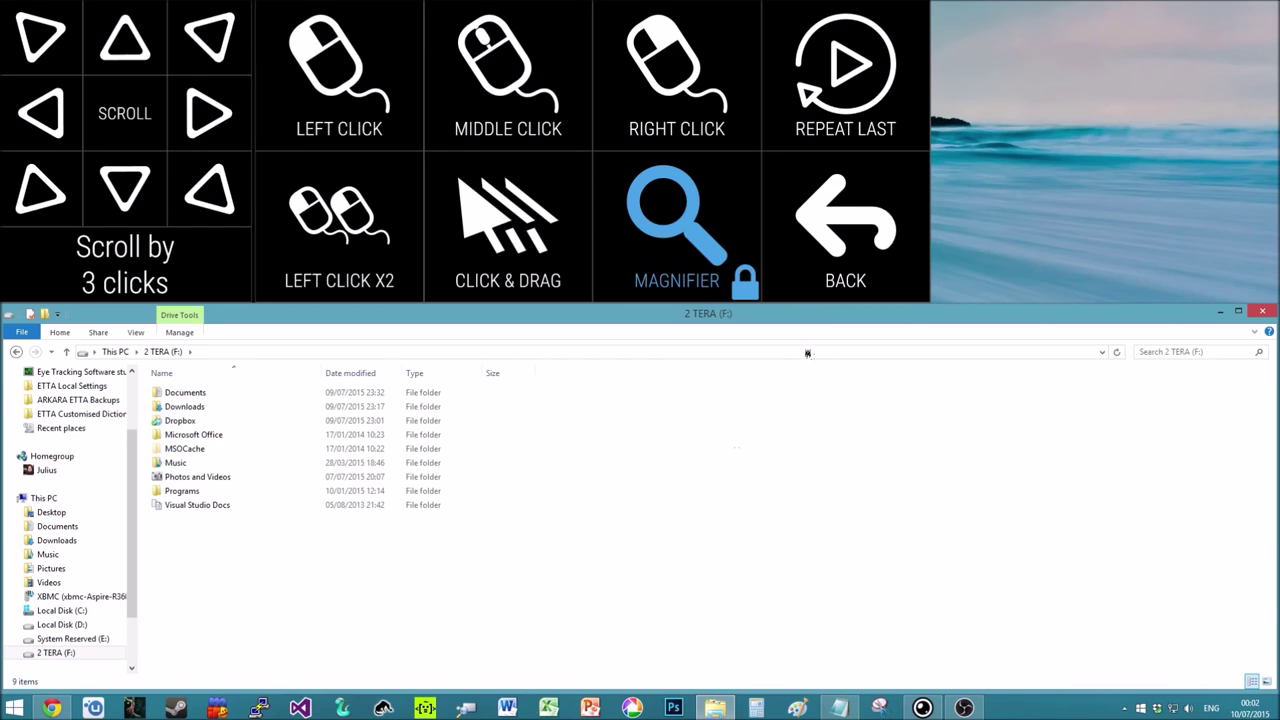
Switch to Notepad and delete the "Position, size, opacity" and "Arranging other windows" notes with their Start menu examples
left_click(838, 705)
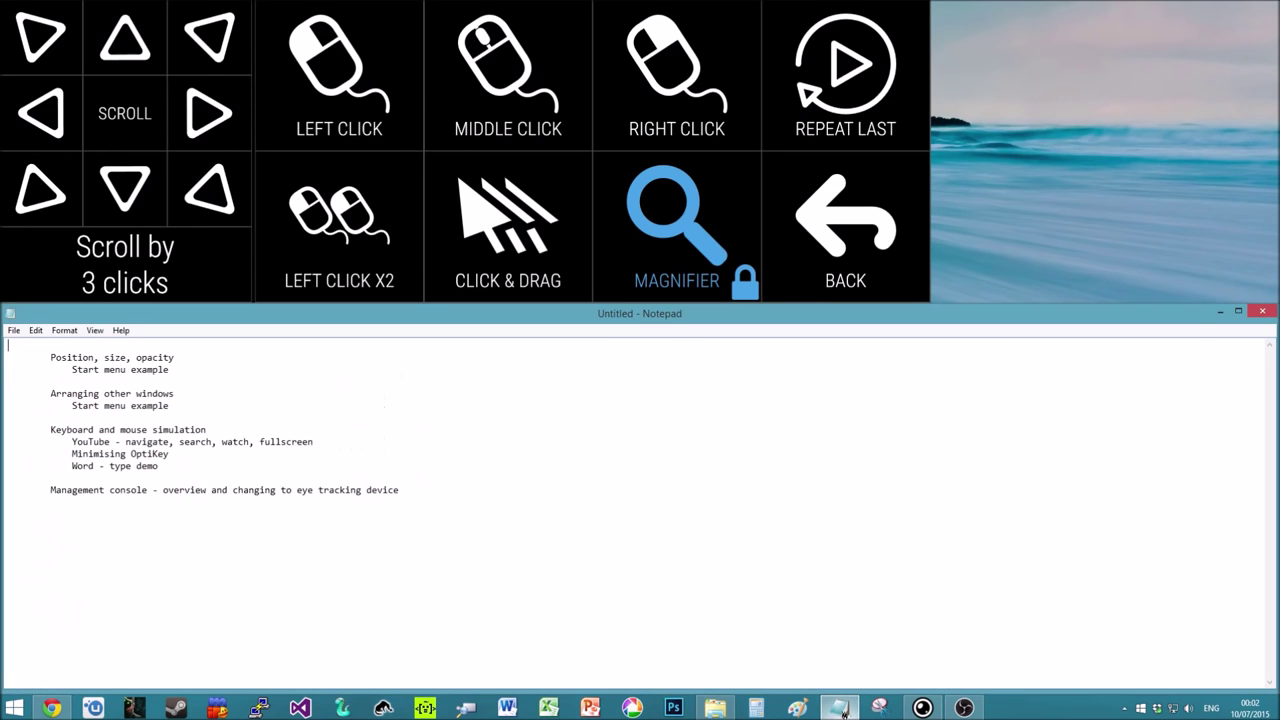
left_click_drag(172, 405, 8, 345)
key("Delete")
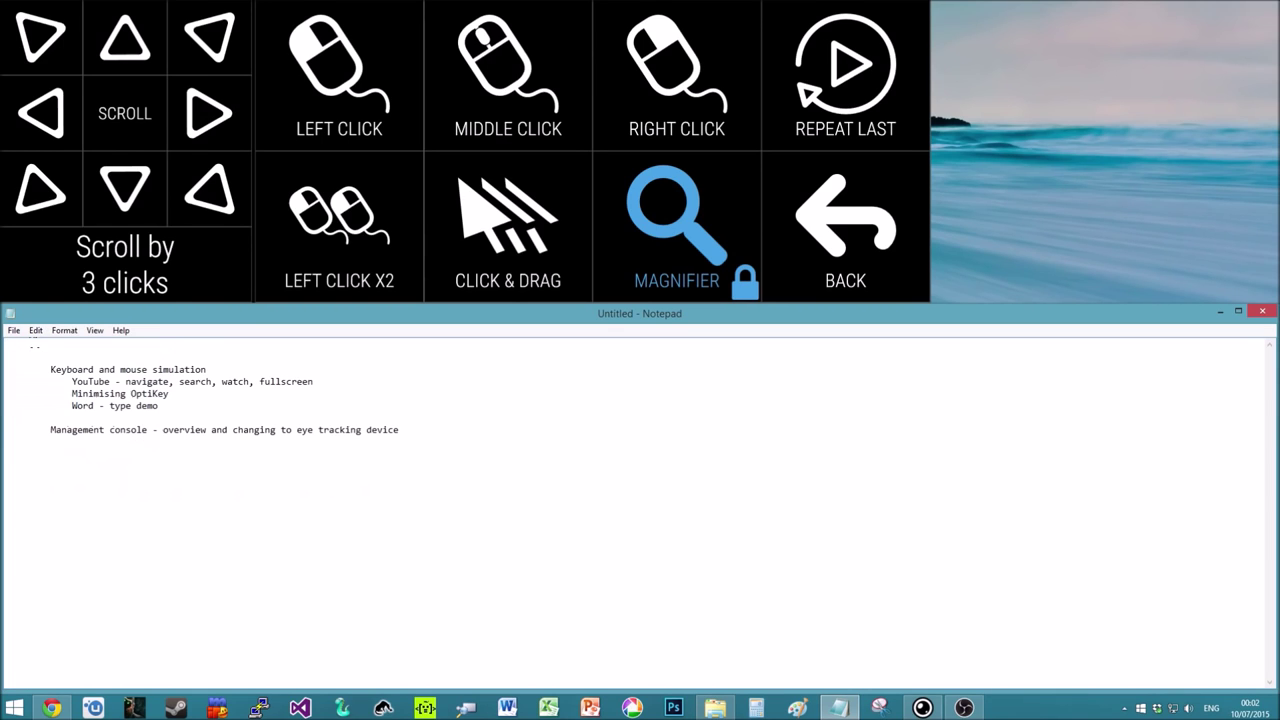
key("Delete")
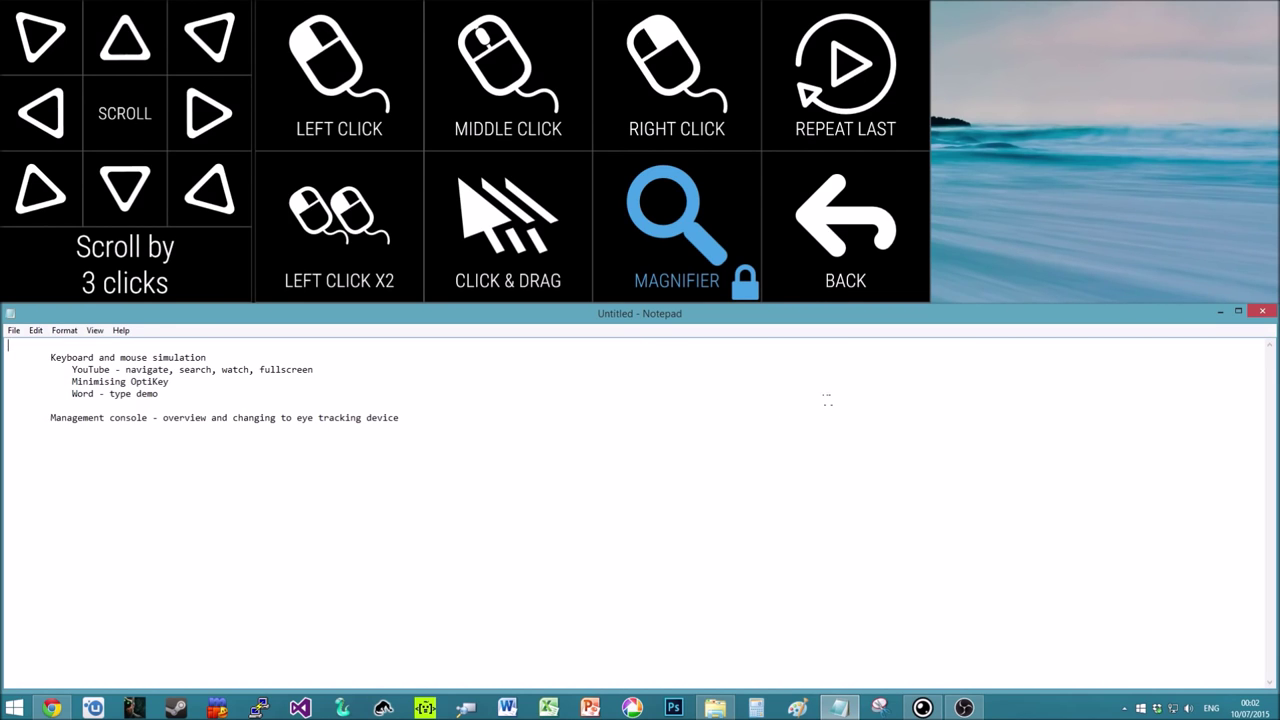
Bring Chrome to the front with the magnified left mouse action and open a new tab the same way
mouse_move(339, 88)
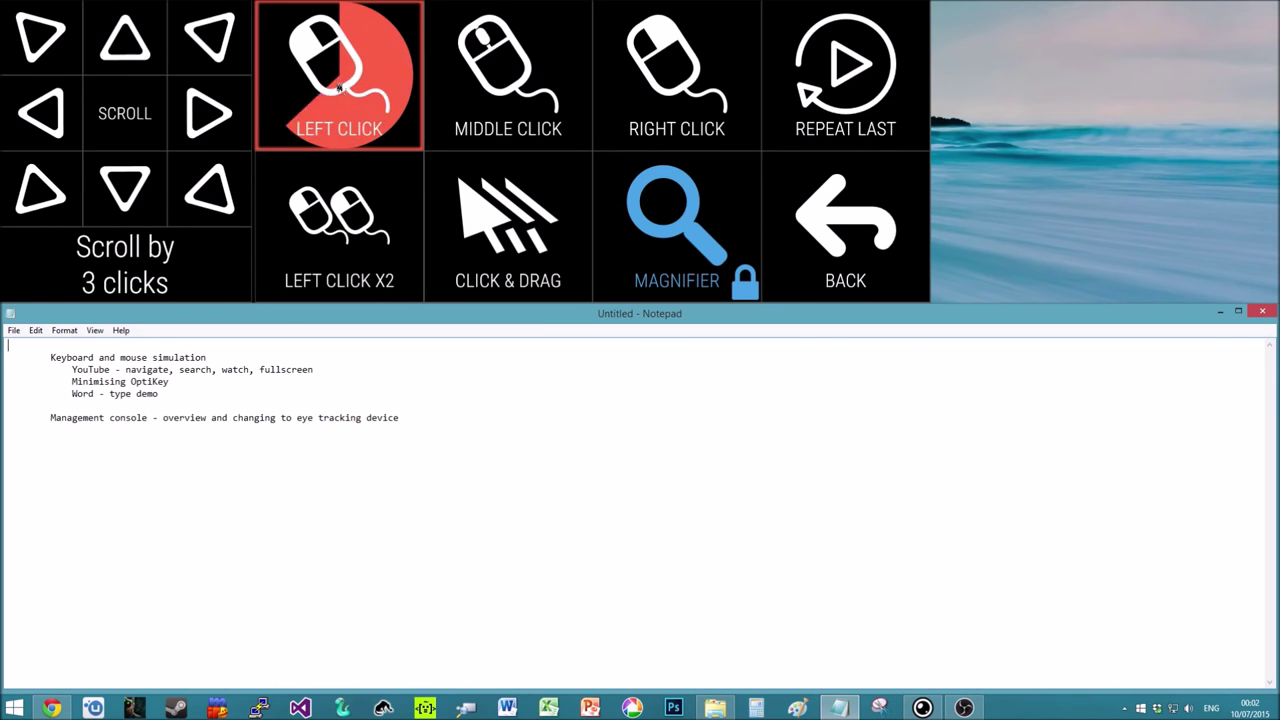
mouse_move(52, 704)
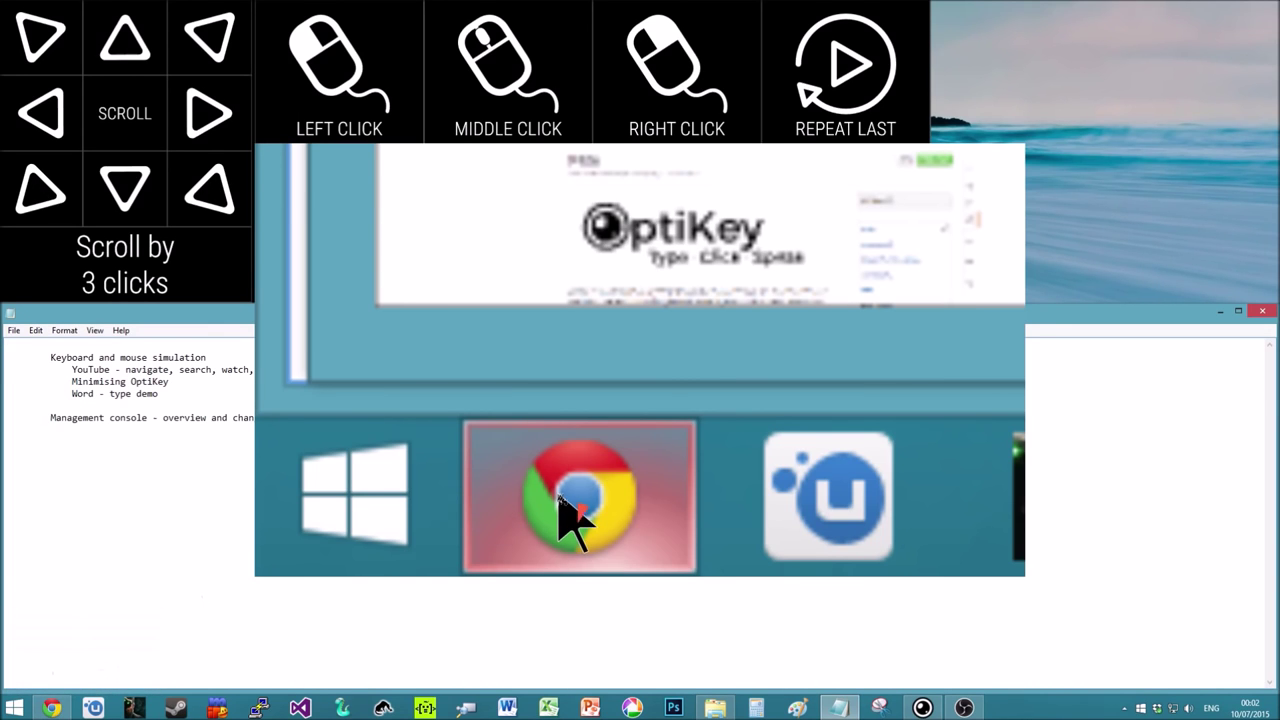
left_click(52, 708)
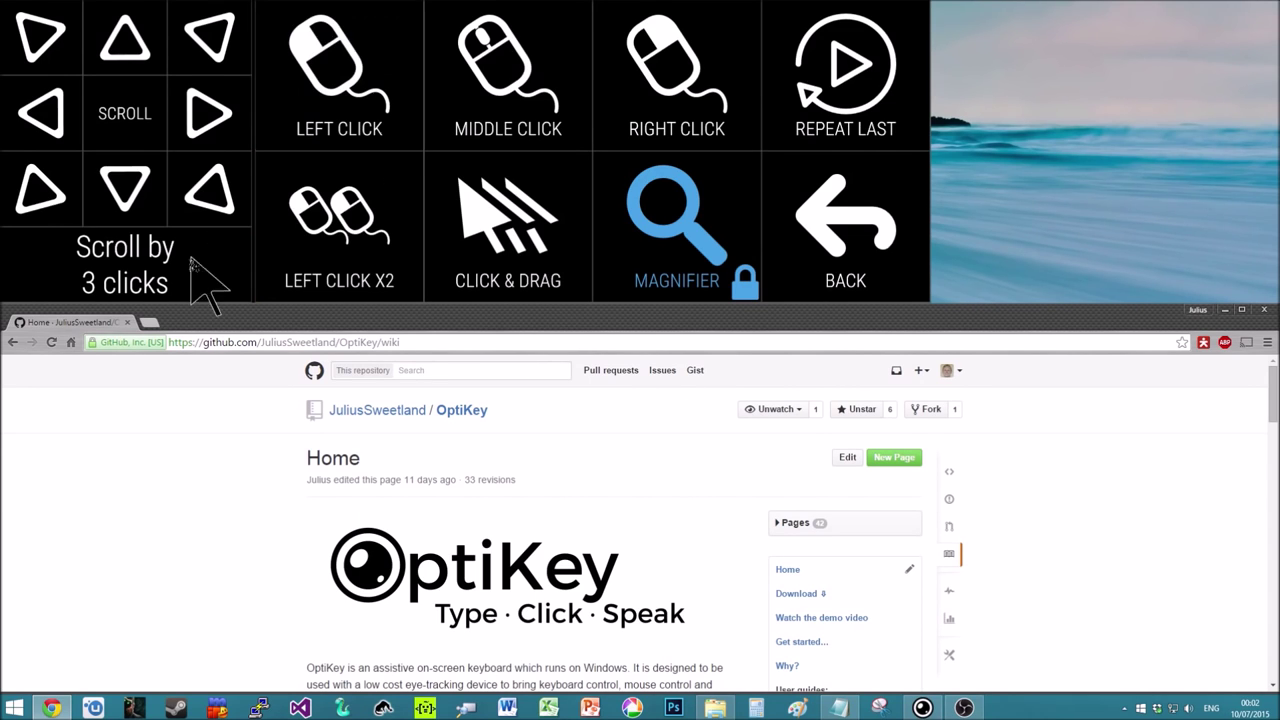
mouse_move(160, 320)
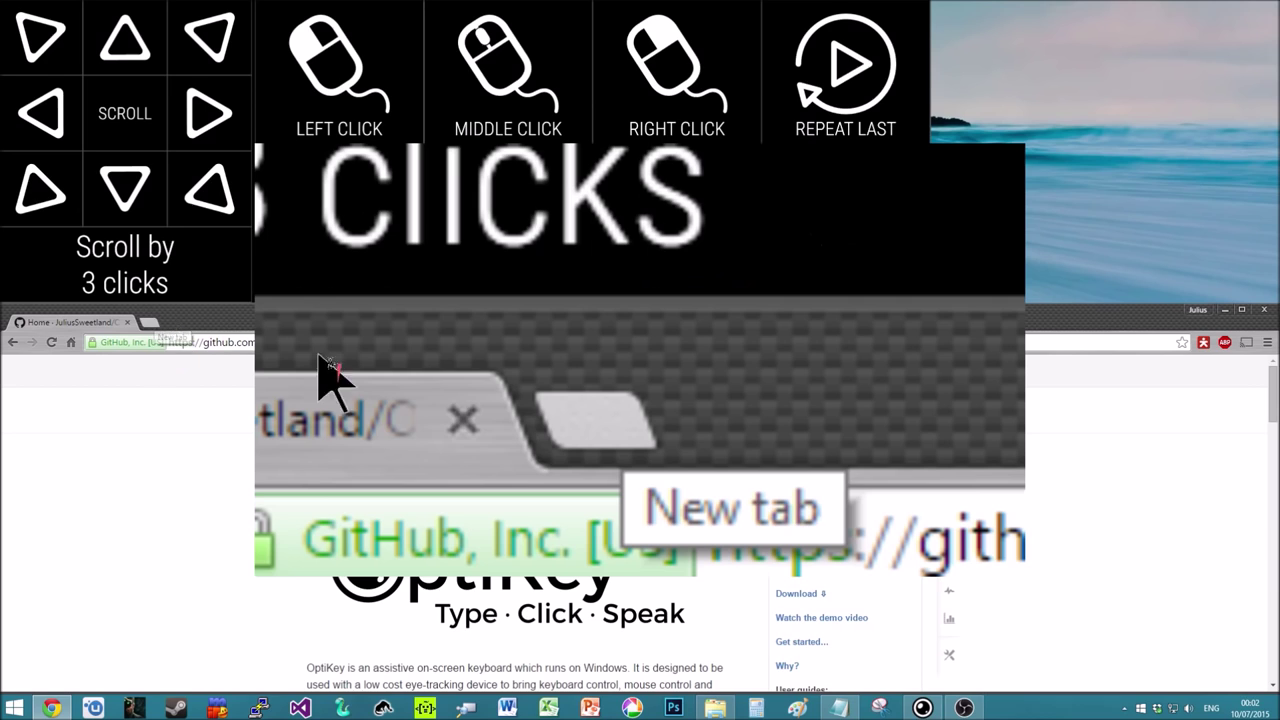
left_click(592, 432)
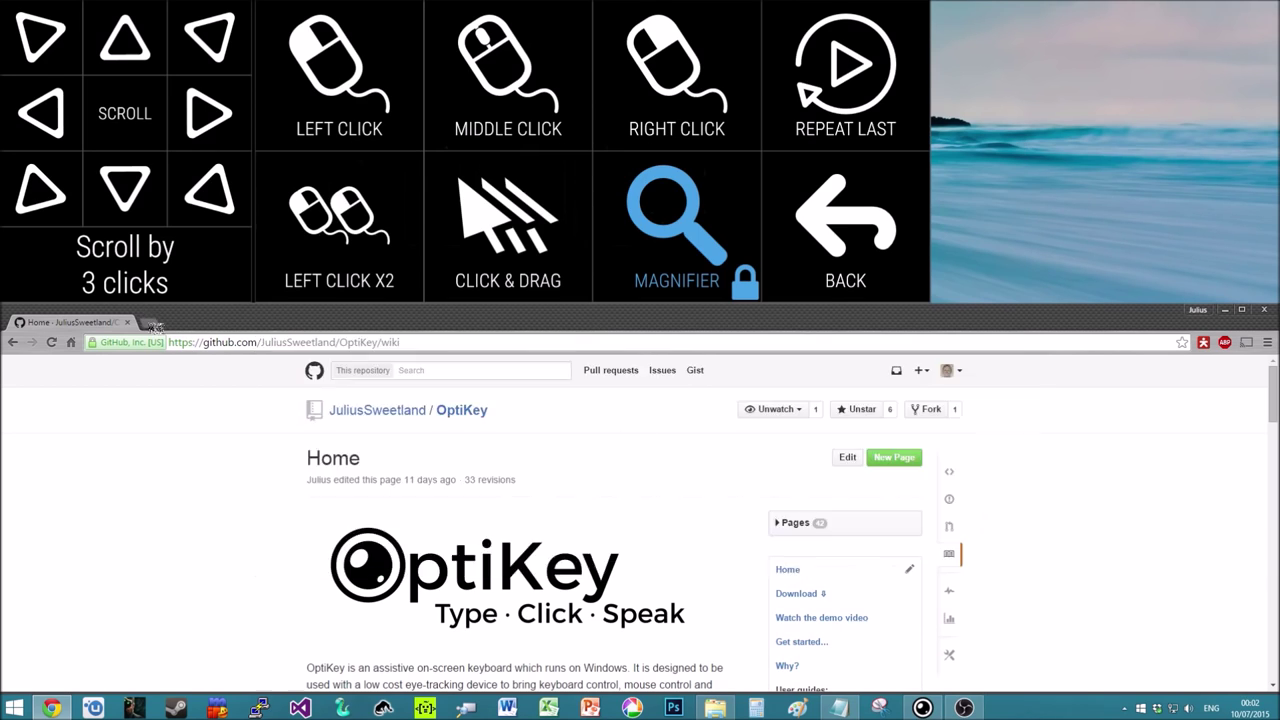
Return to the letters keyboard, lock keyboard simulation on, and release the Shift lock for lower-case letters
mouse_move(880, 218)
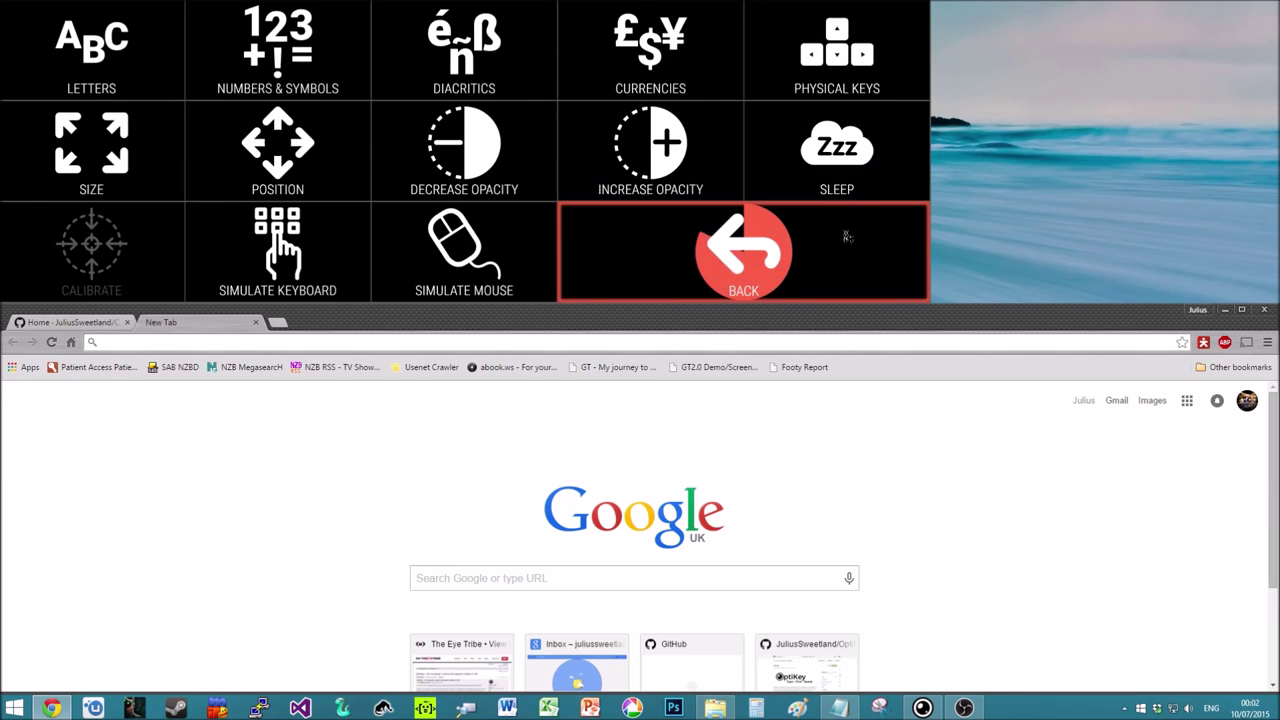
mouse_move(848, 232)
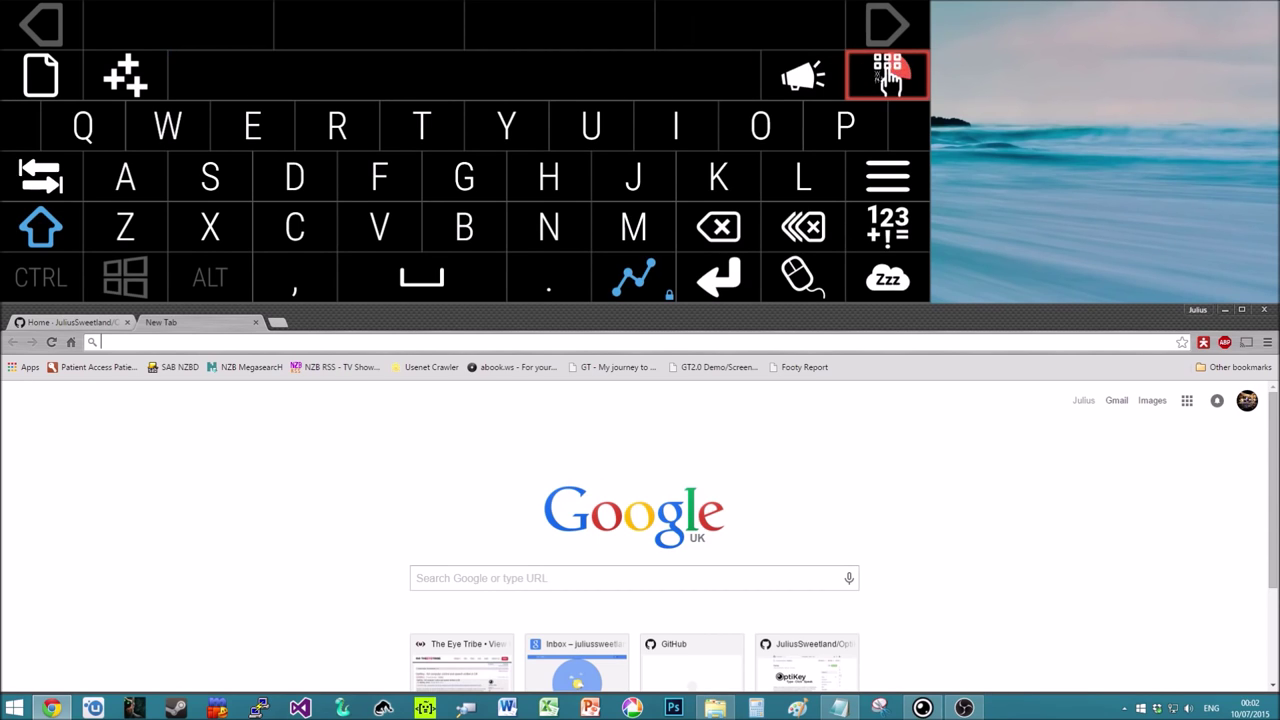
left_click(888, 75)
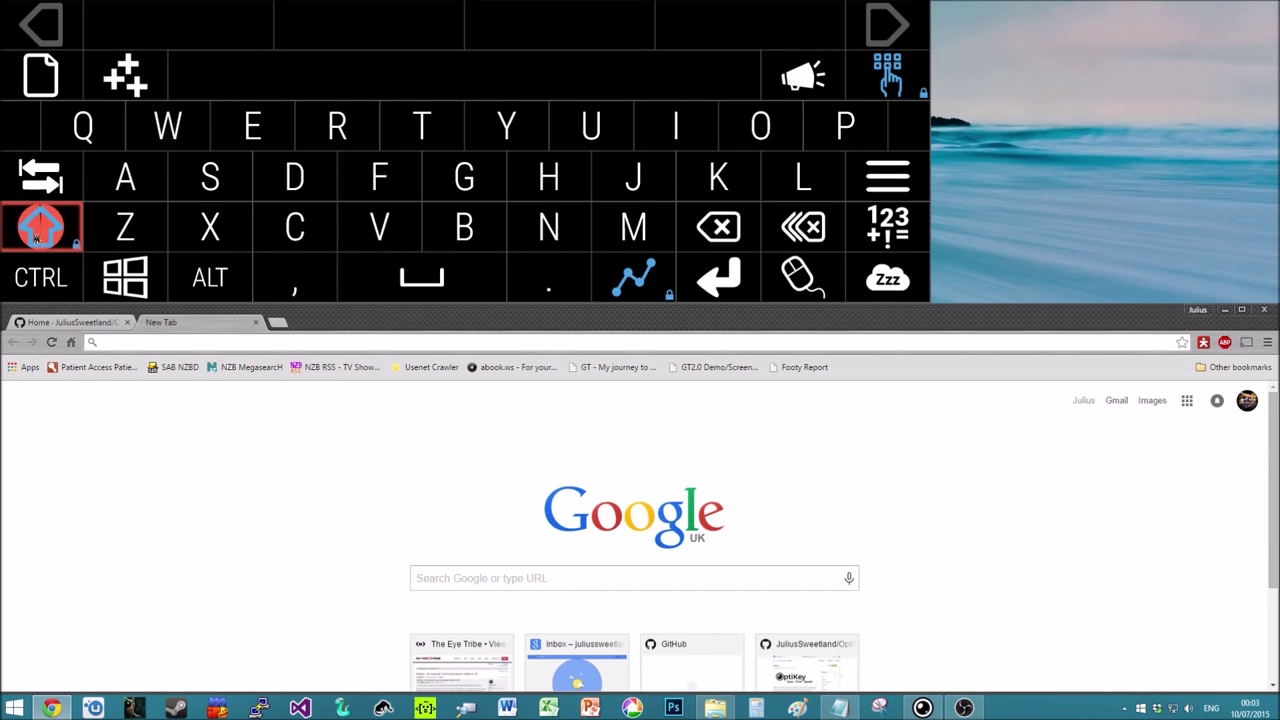
left_click(40, 228)
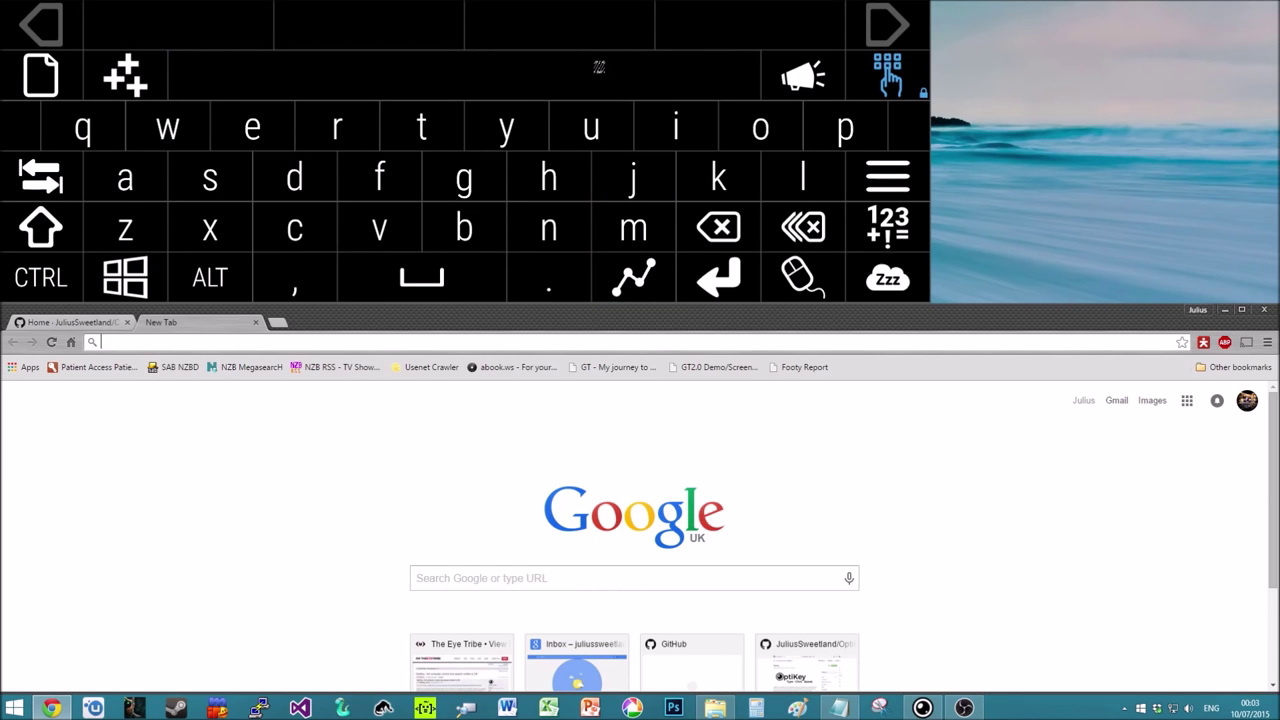
left_click(507, 126)
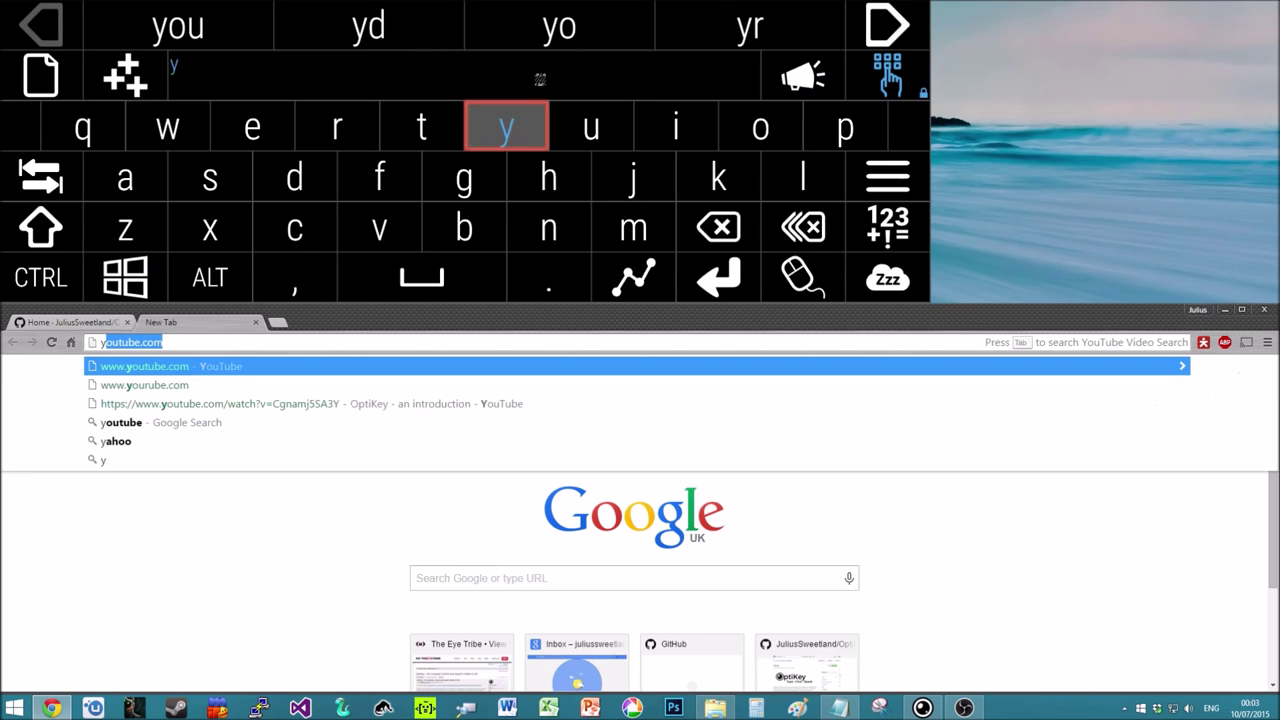
left_click(740, 126)
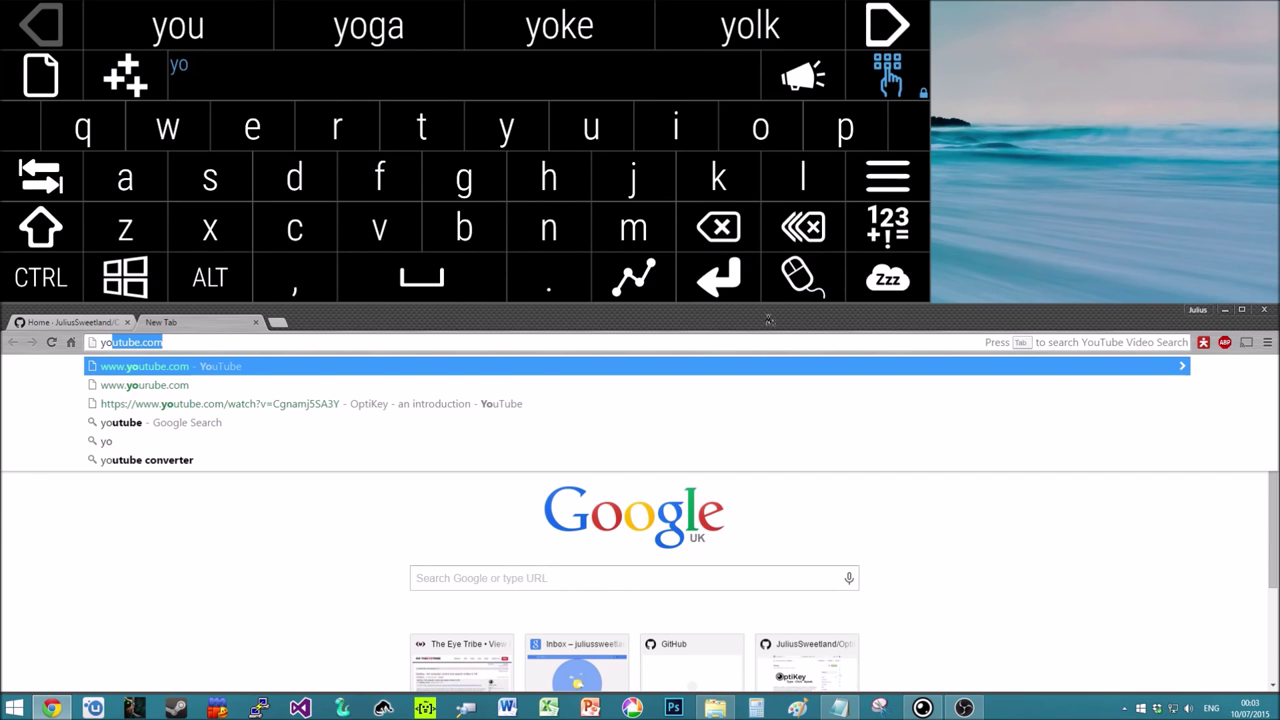
mouse_move(721, 272)
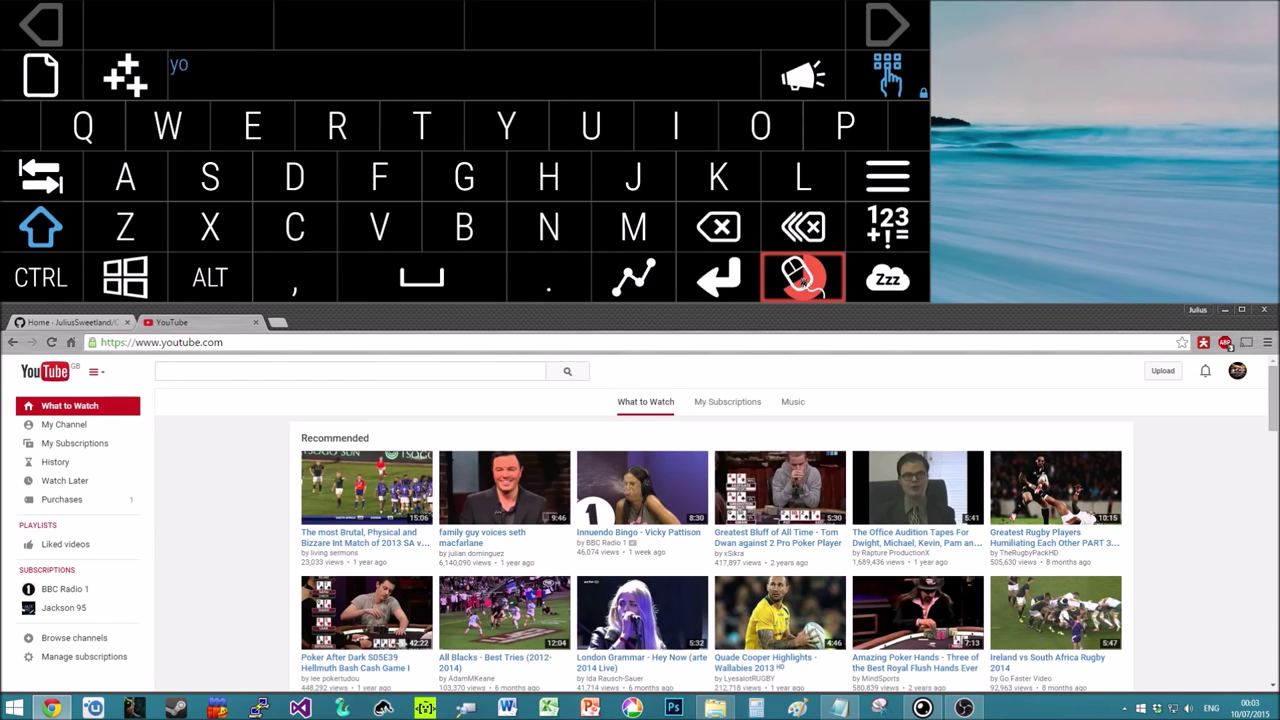
With magnified left mouse actions, open the first recommended rugby video on YouTube and switch it to full screen
mouse_move(800, 280)
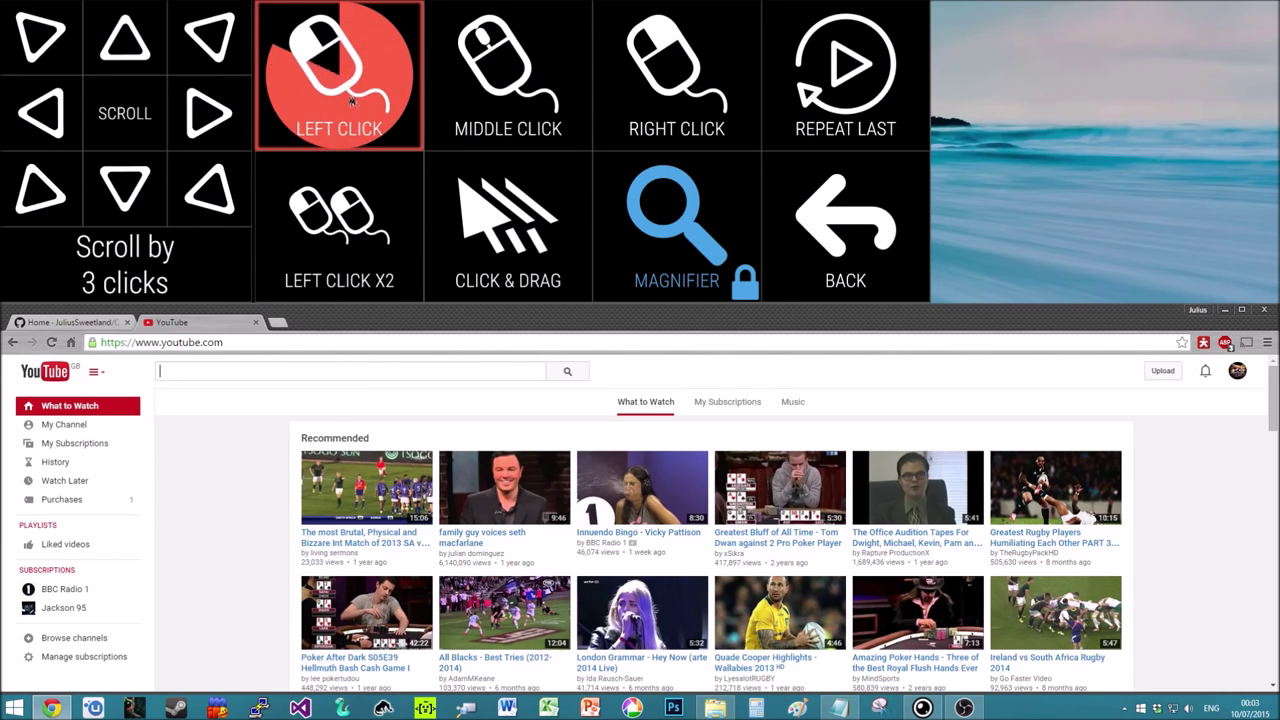
mouse_move(351, 100)
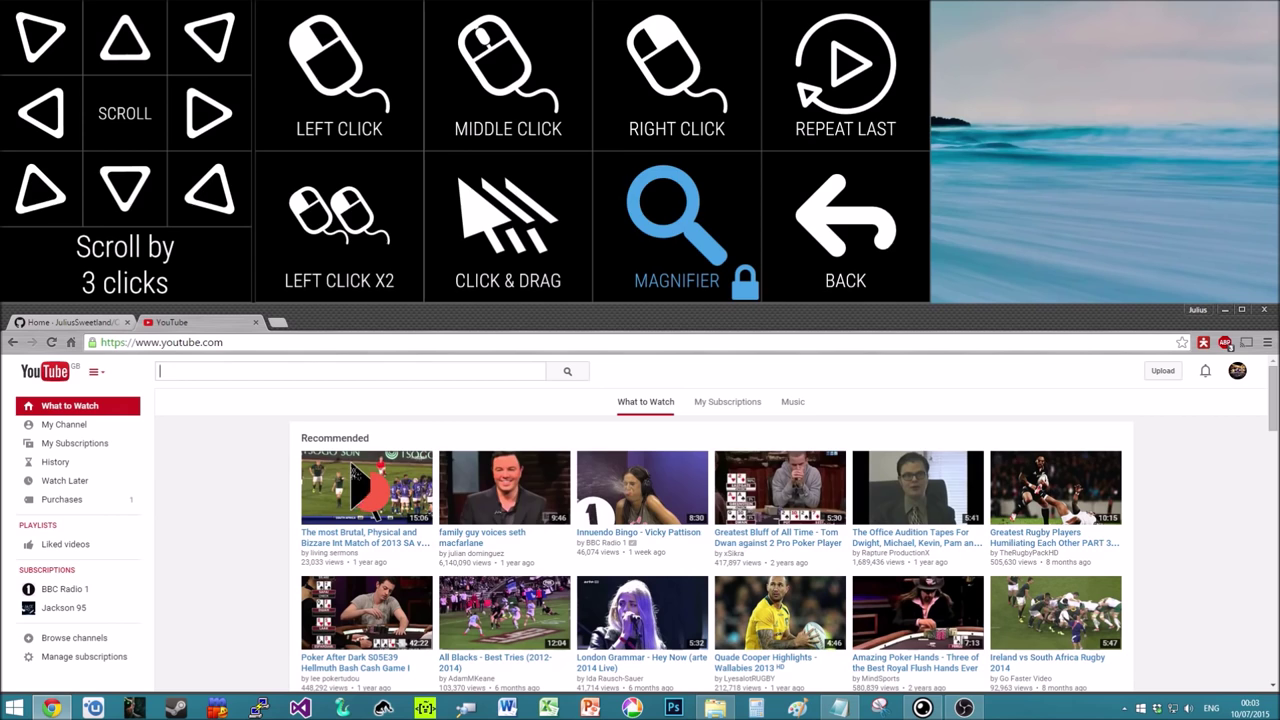
mouse_move(355, 478)
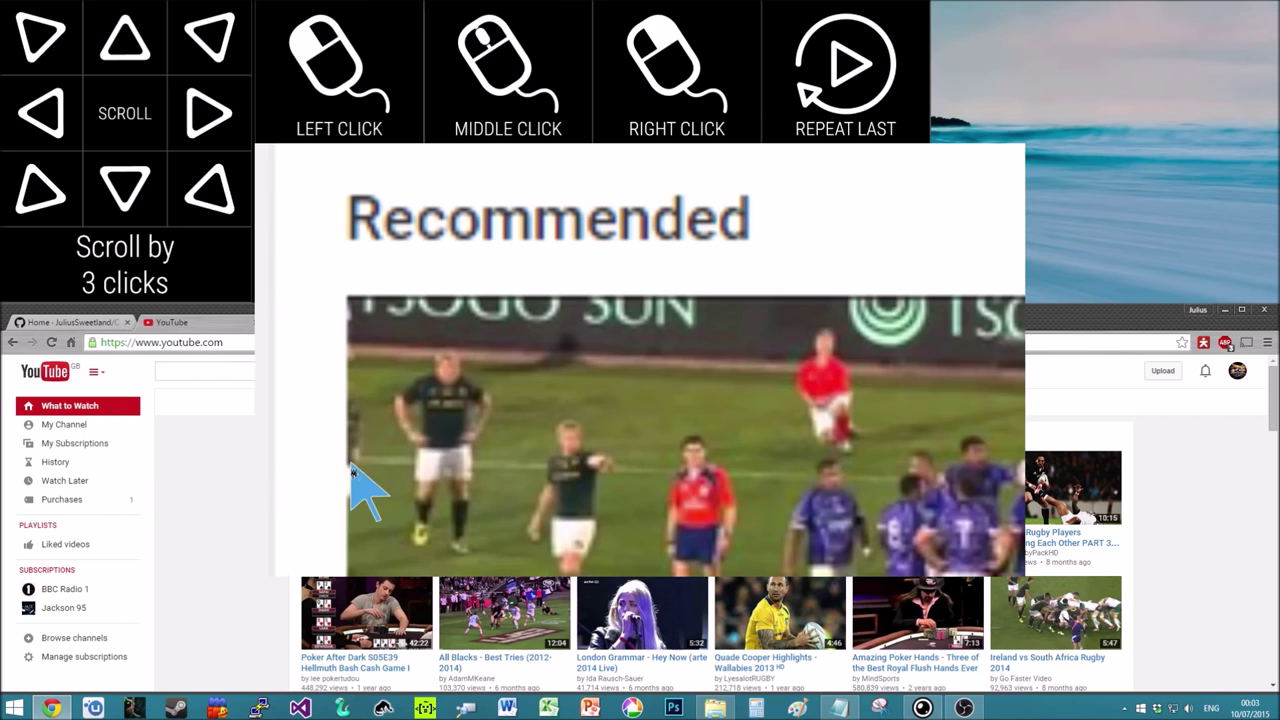
left_click(640, 490)
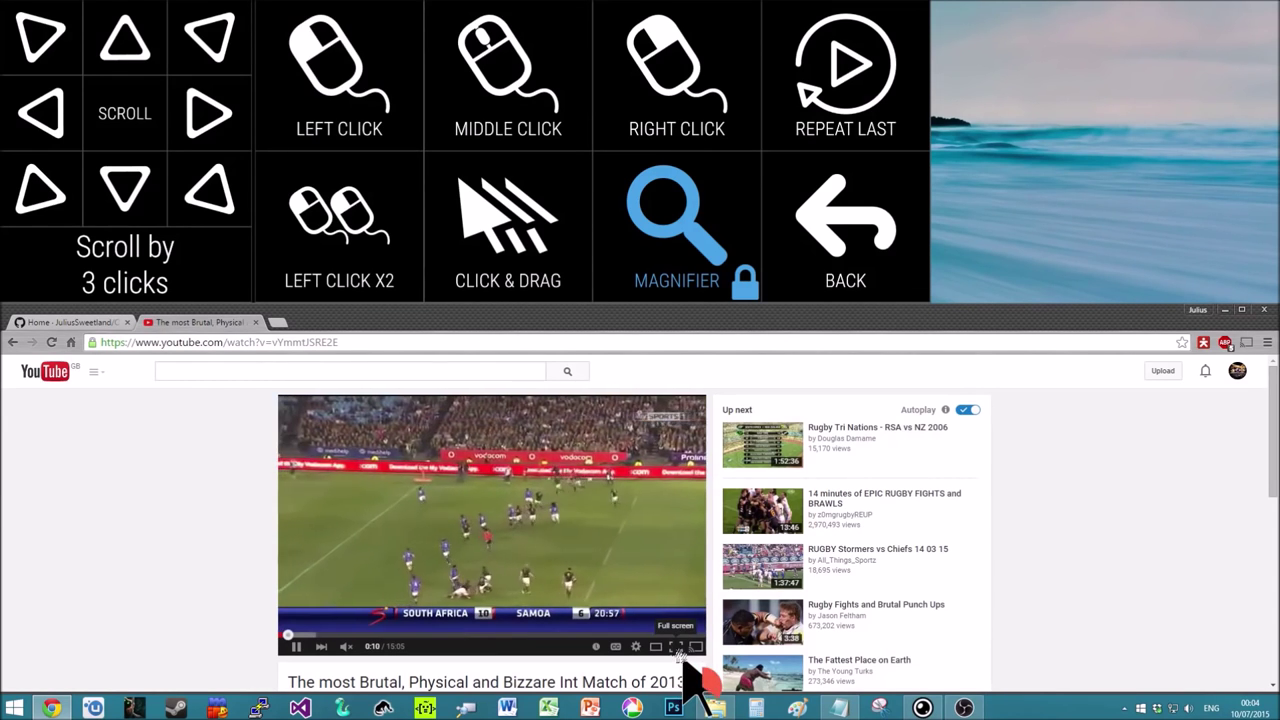
mouse_move(677, 648)
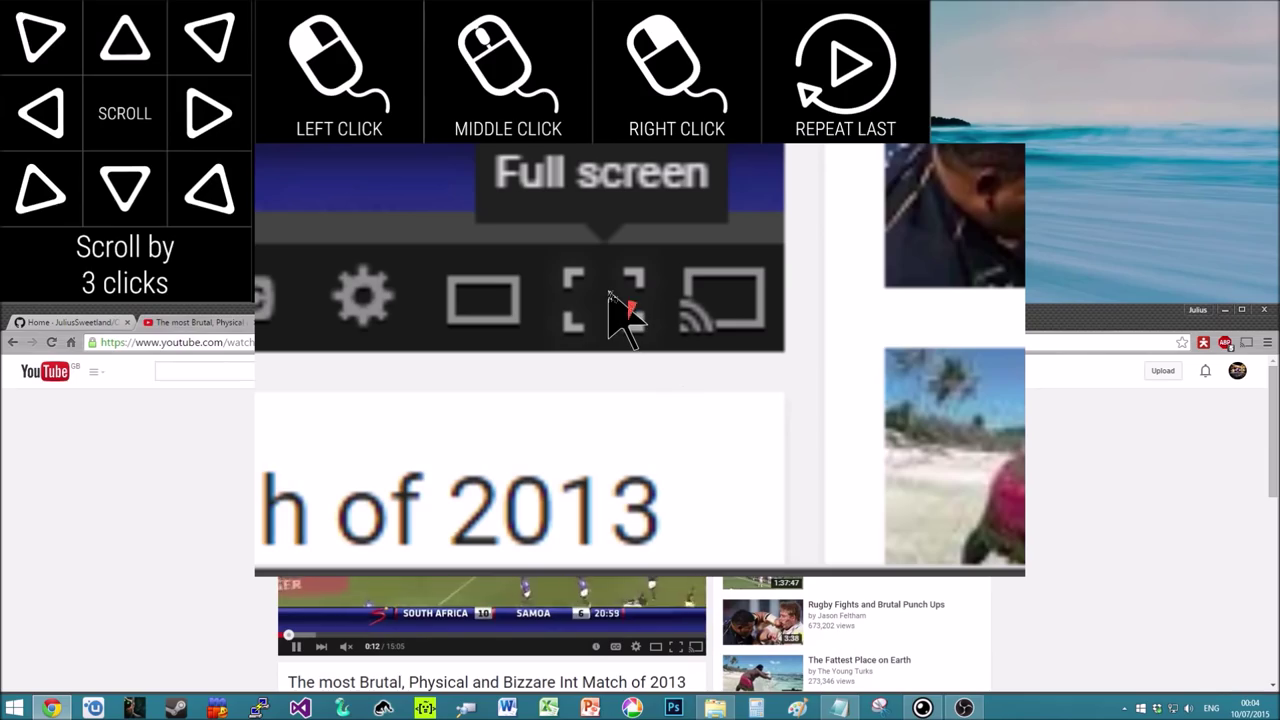
left_click(676, 646)
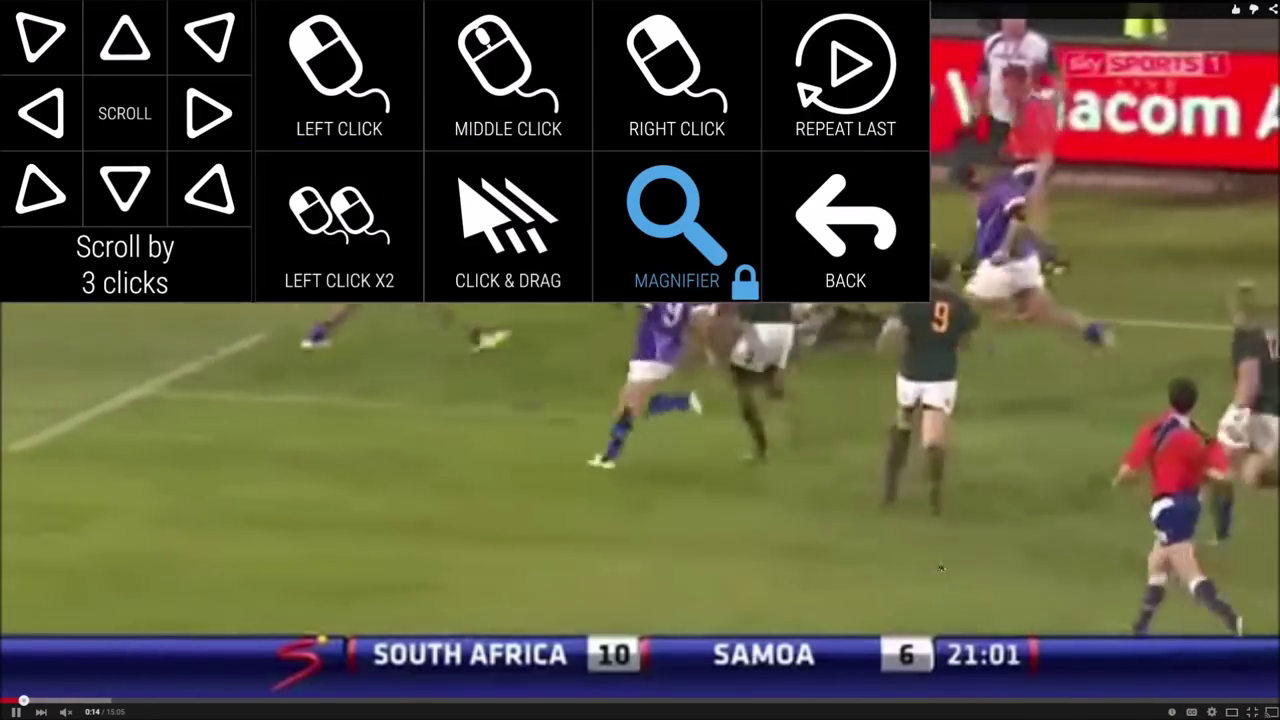
Minimise the keyboard window to the upper-left corner of the screen over the full-screen video and restore it
left_click(885, 291)
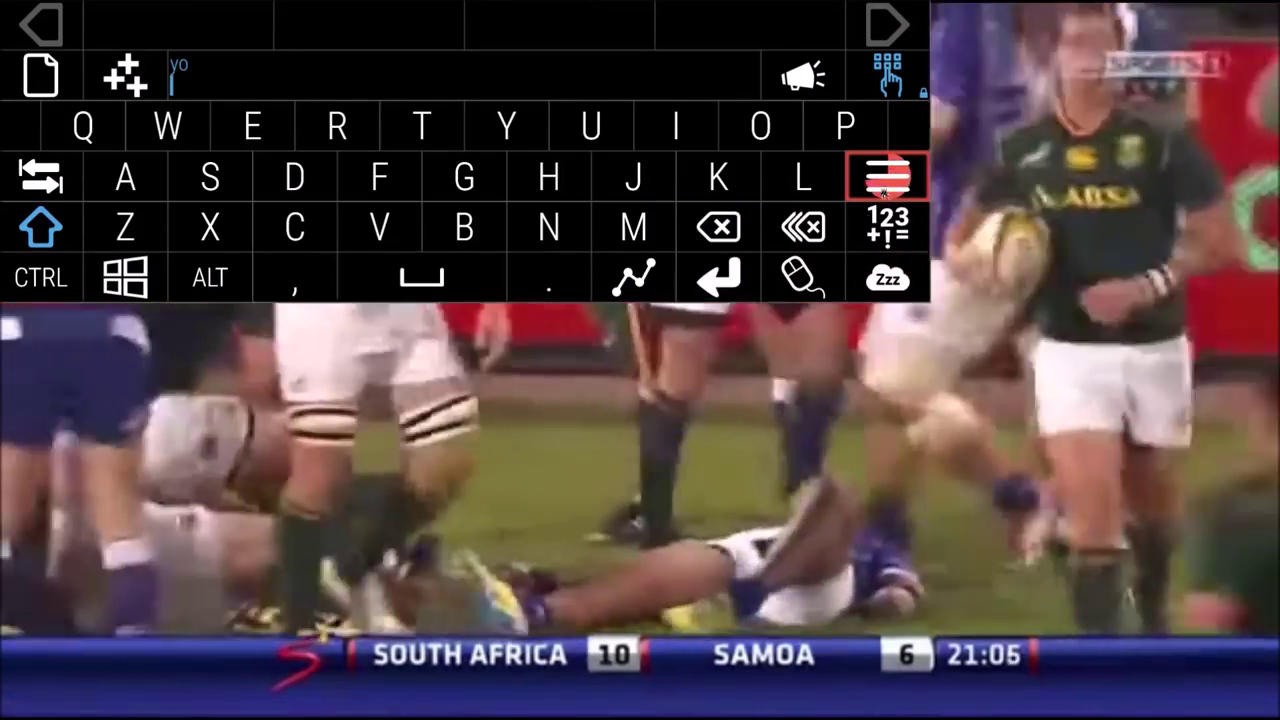
left_click(886, 176)
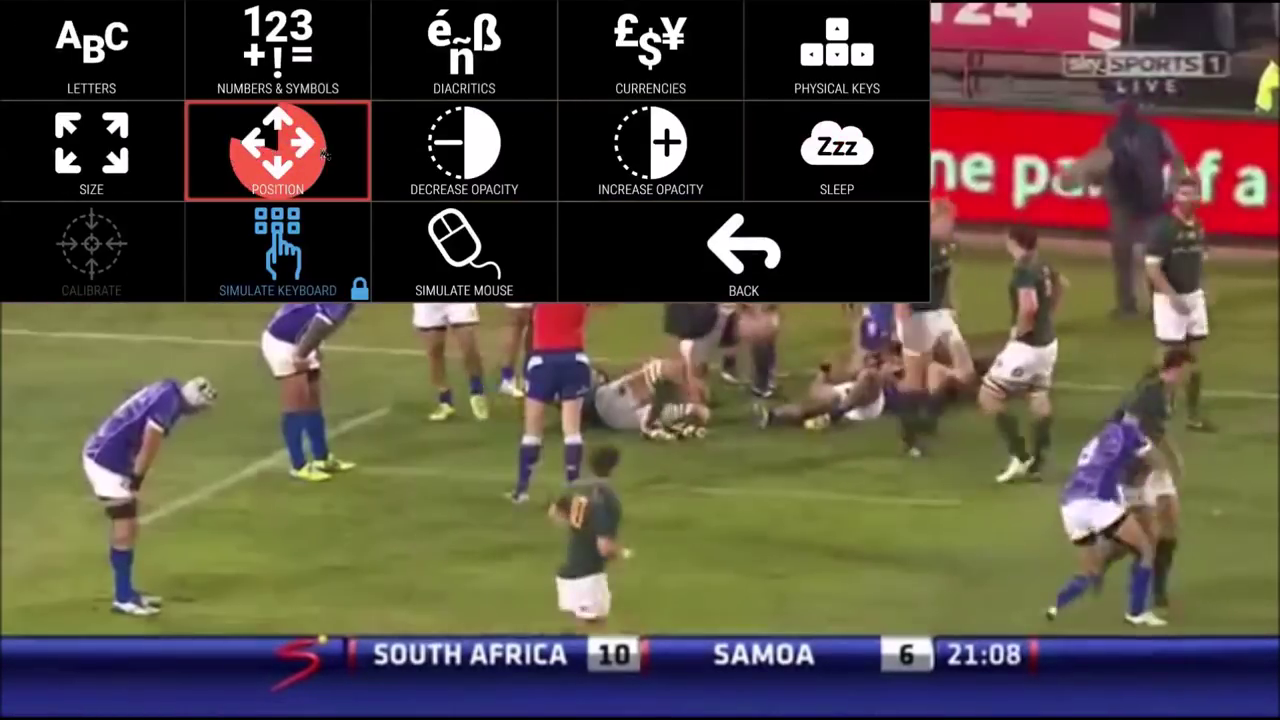
left_click(325, 155)
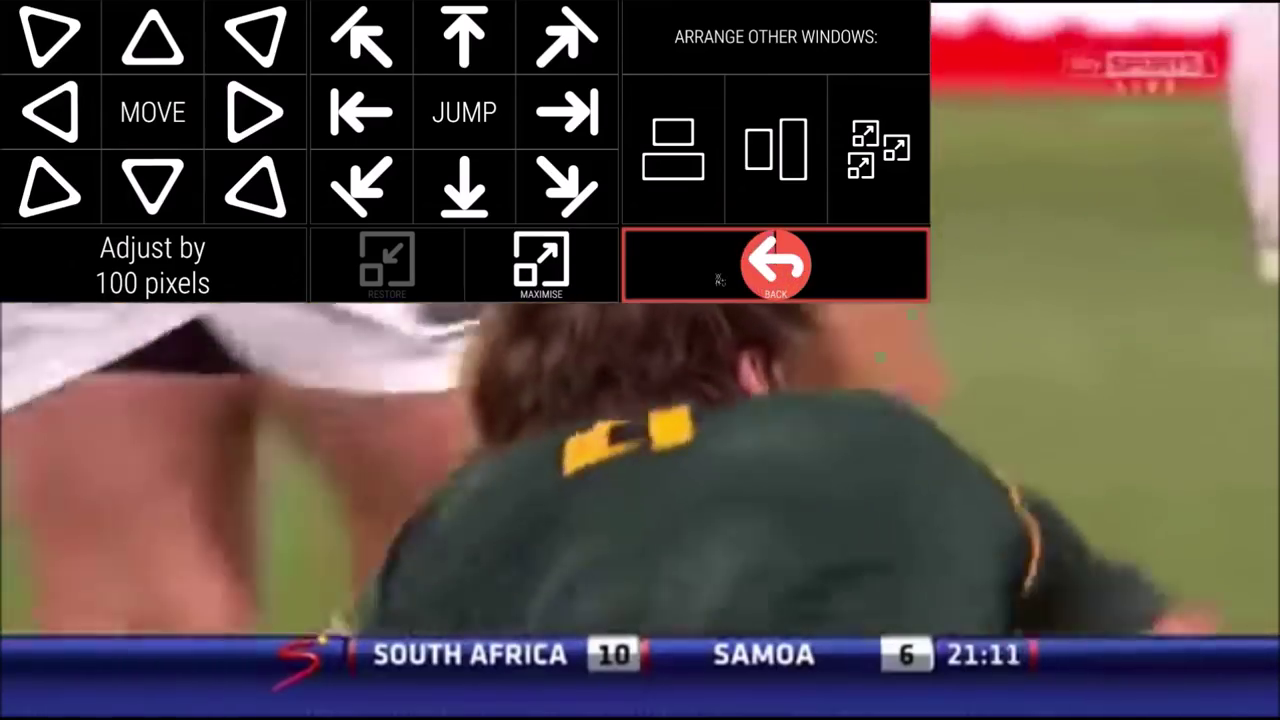
left_click(717, 281)
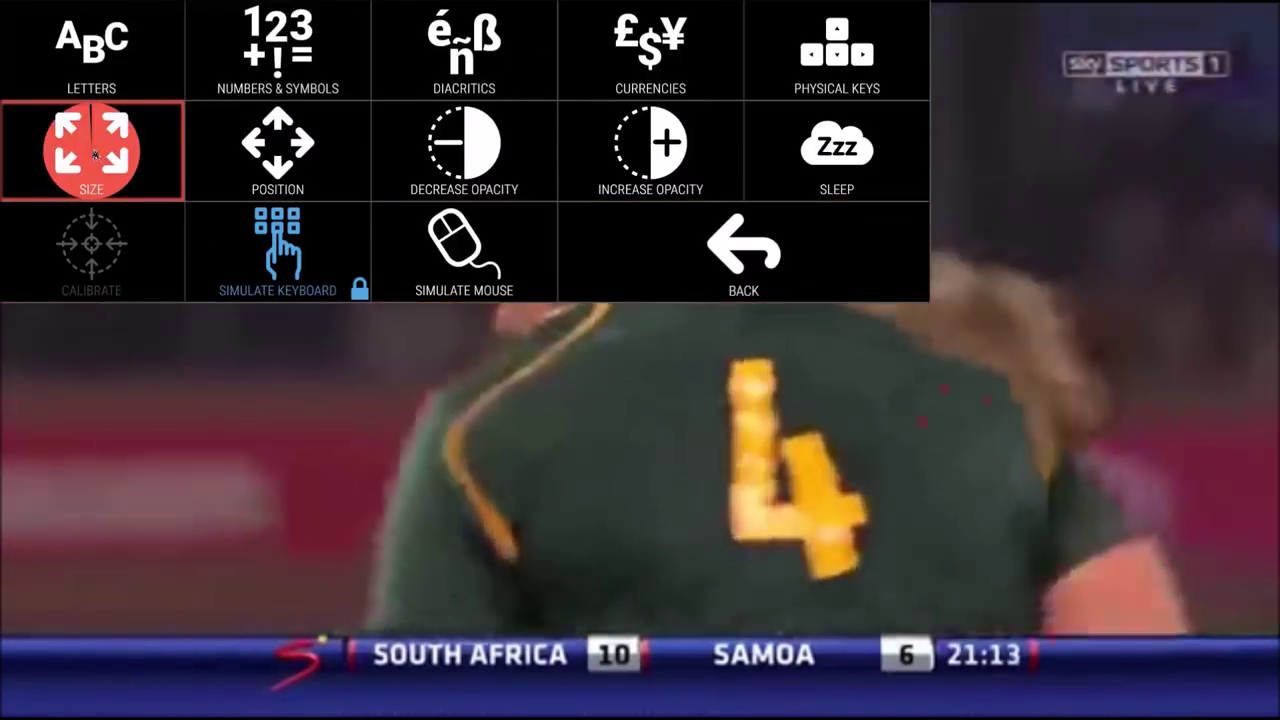
left_click(93, 153)
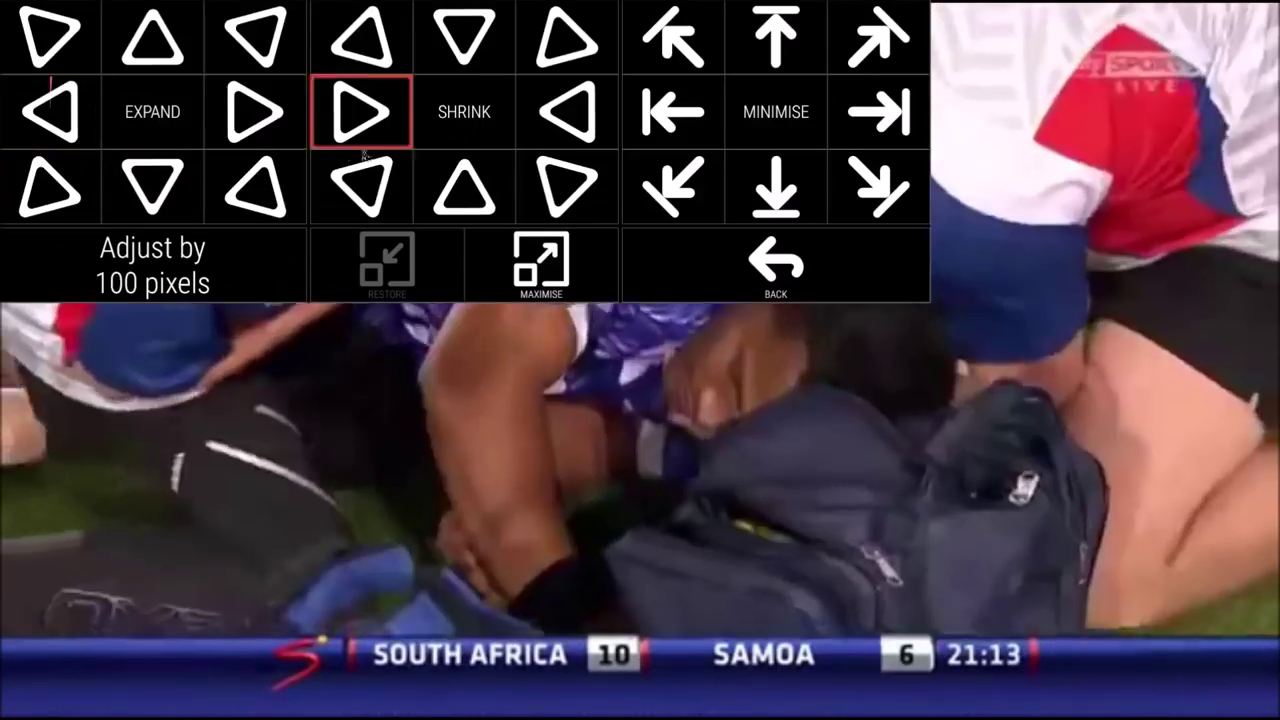
left_click(673, 70)
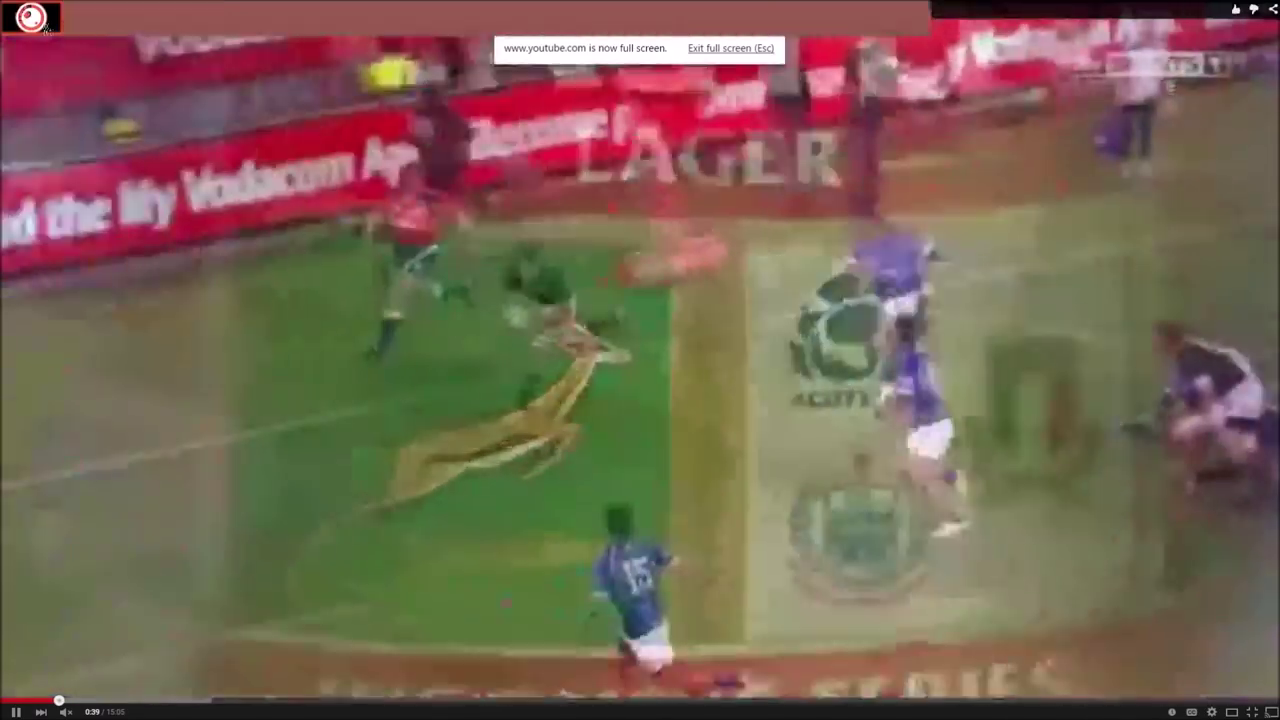
left_click(45, 27)
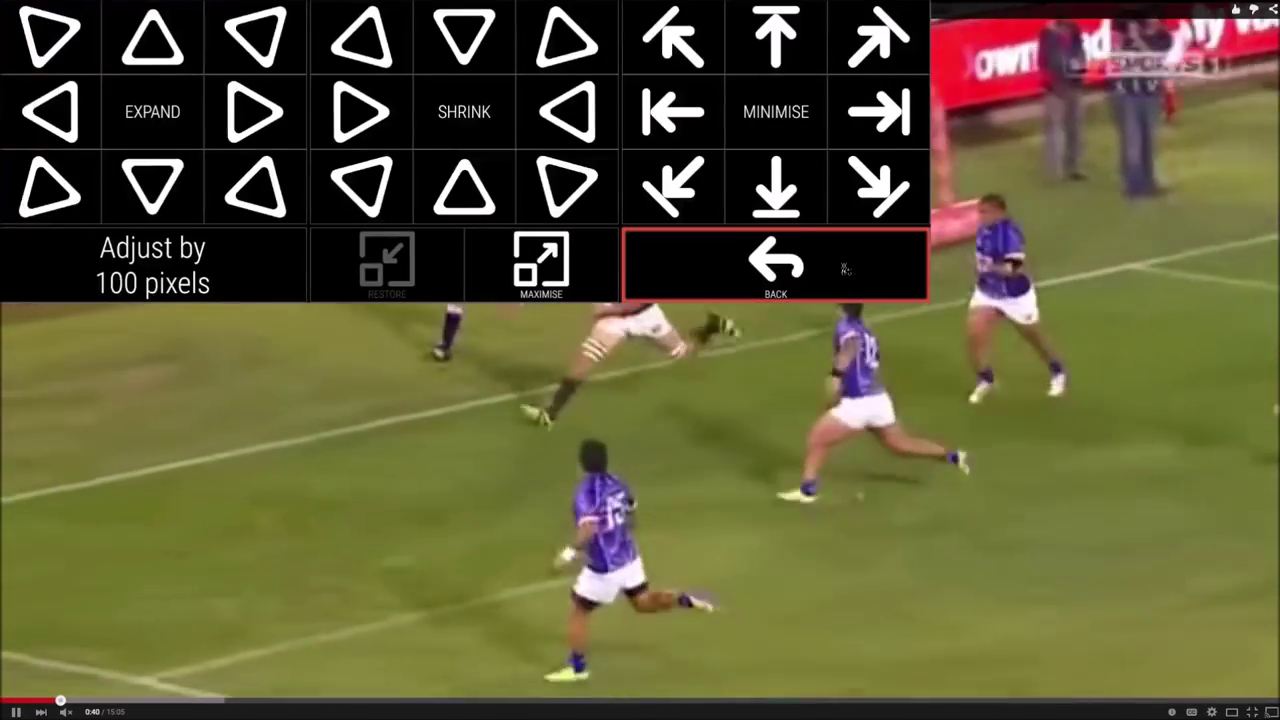
left_click(845, 270)
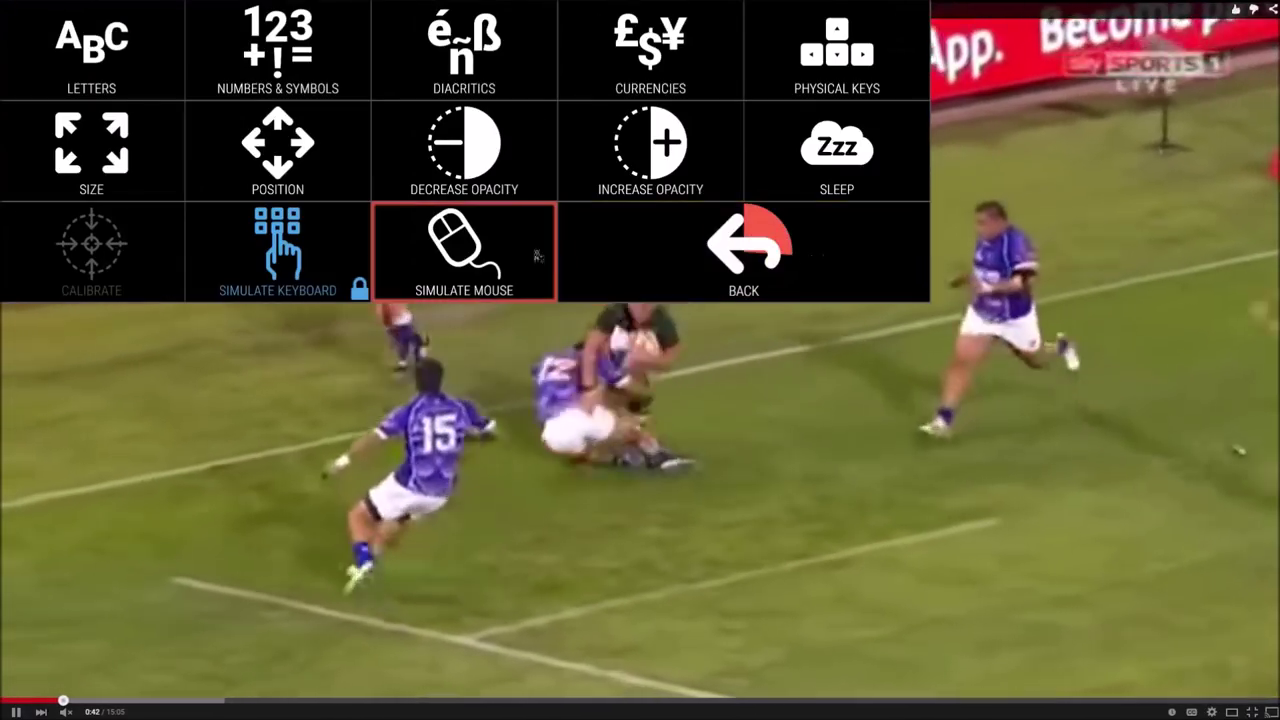
Pause the full-screen video with a simulated, magnified left mouse action
left_click(512, 244)
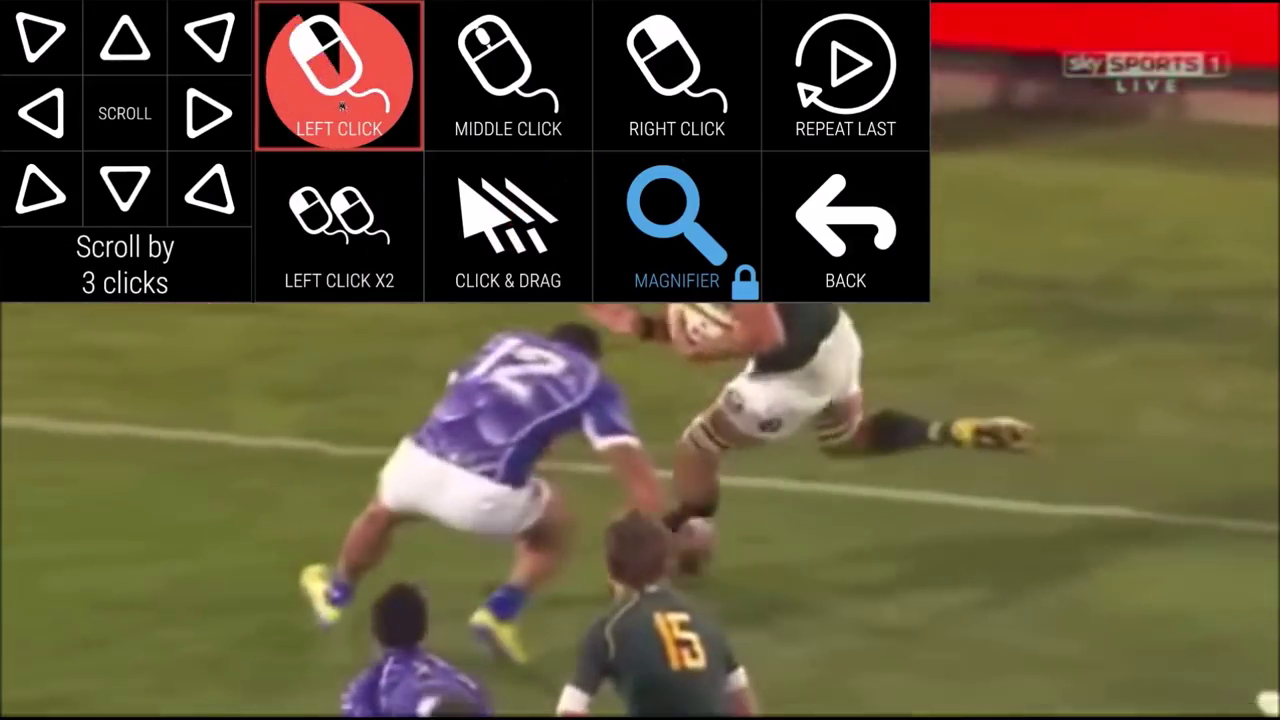
left_click(340, 105)
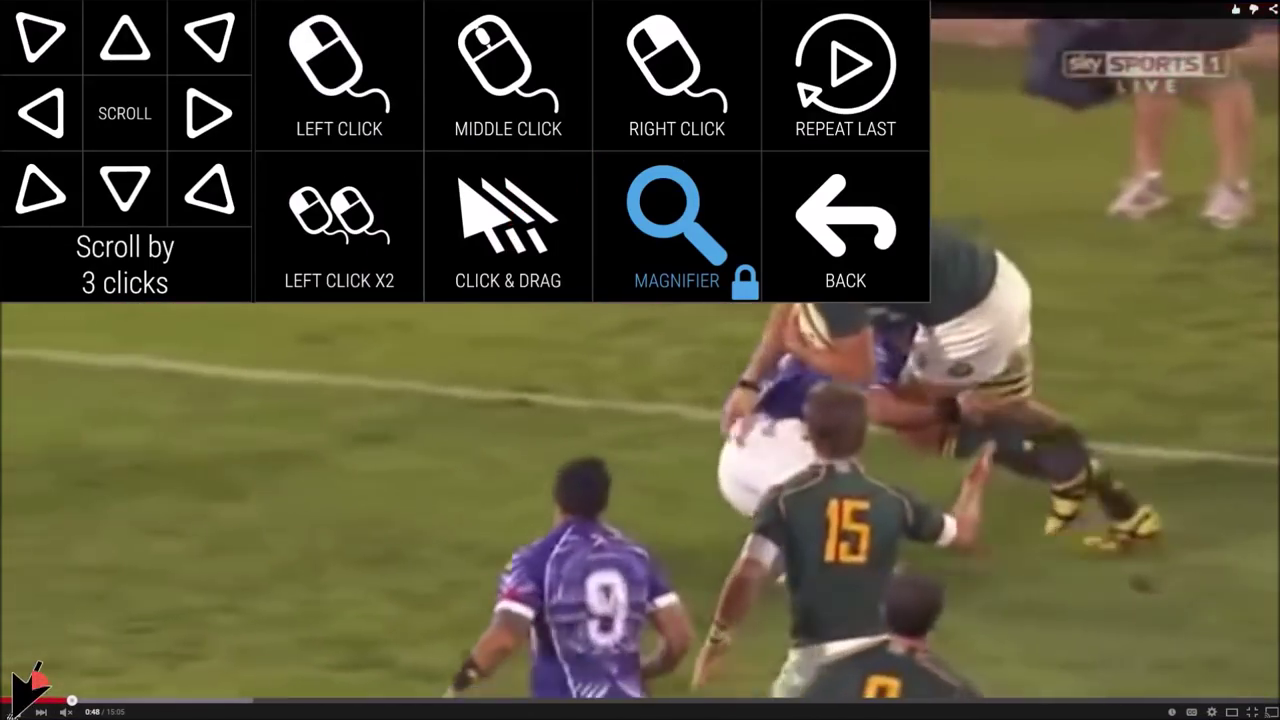
mouse_move(14, 688)
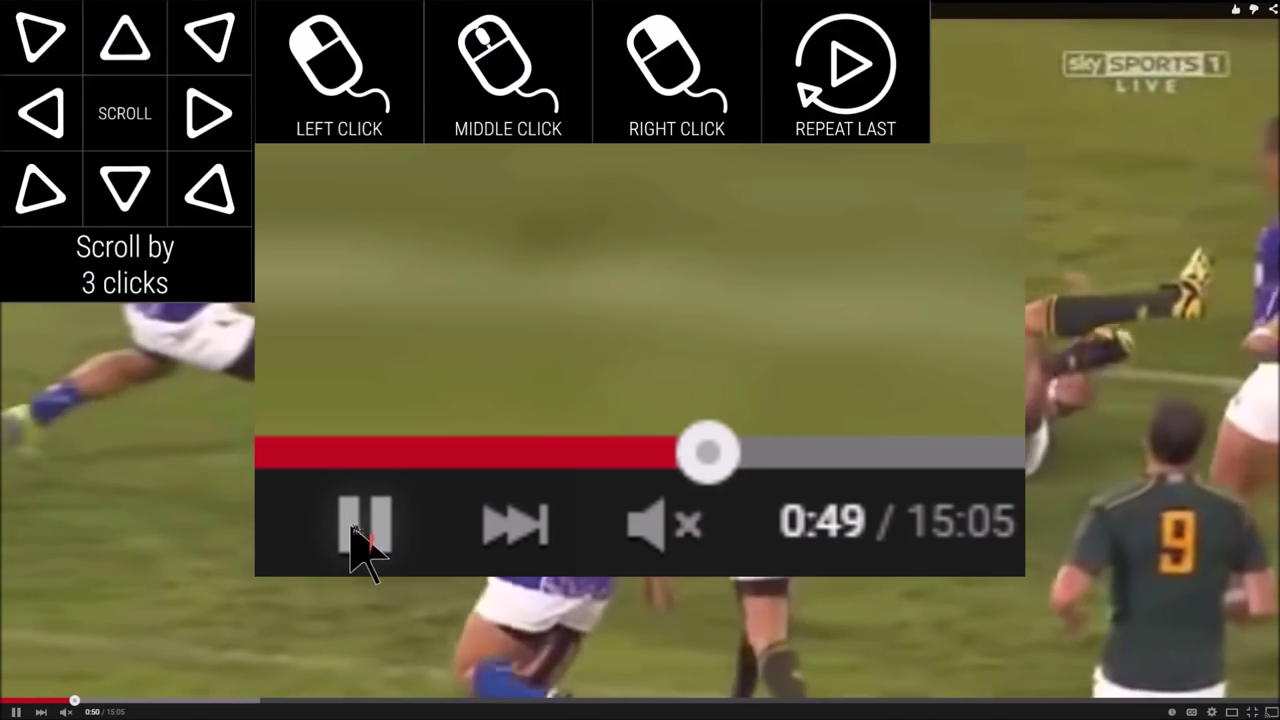
left_click(378, 545)
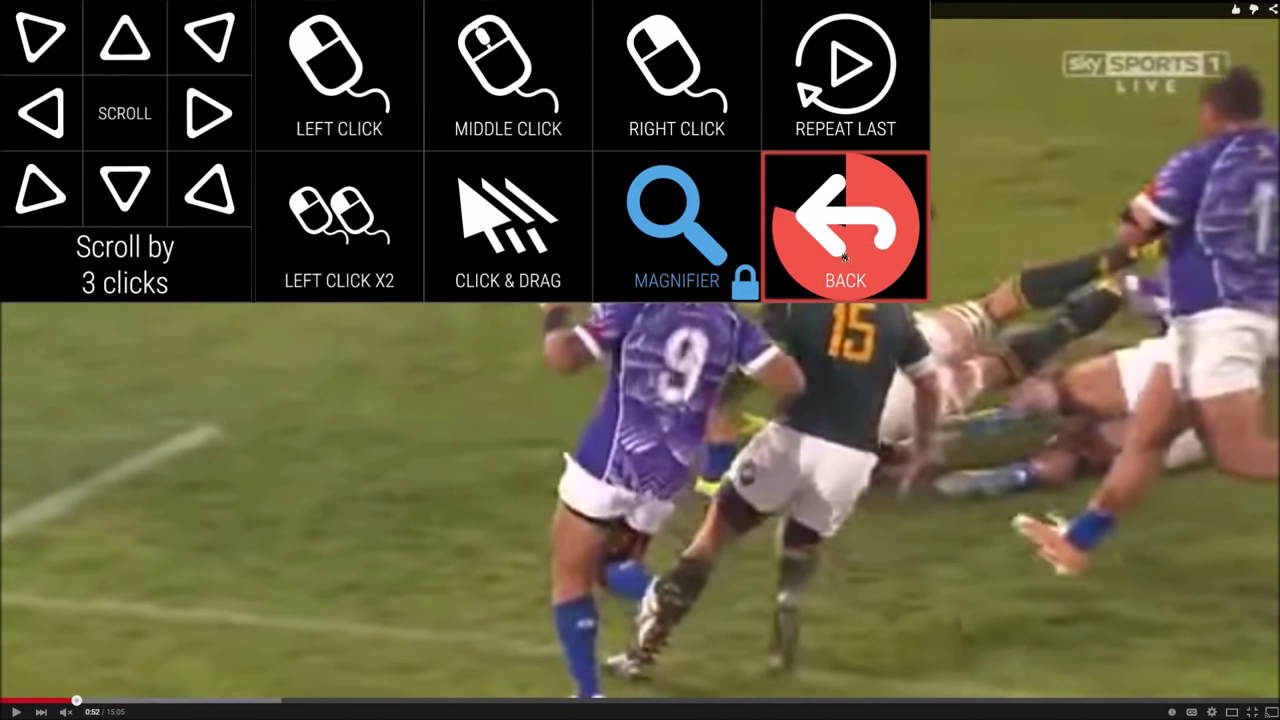
Switch to the physical keys keyboard, release Shift, and exit the video's full-screen mode with a simulated Escape
mouse_move(845, 258)
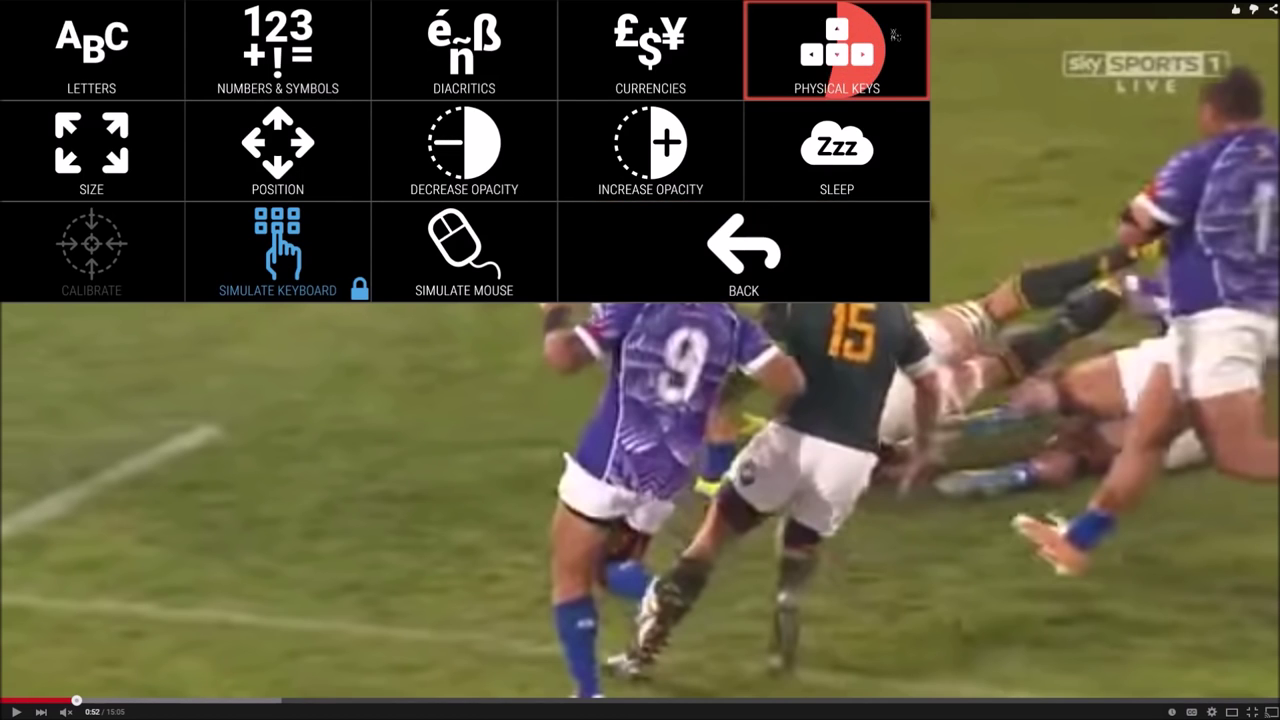
left_click(895, 35)
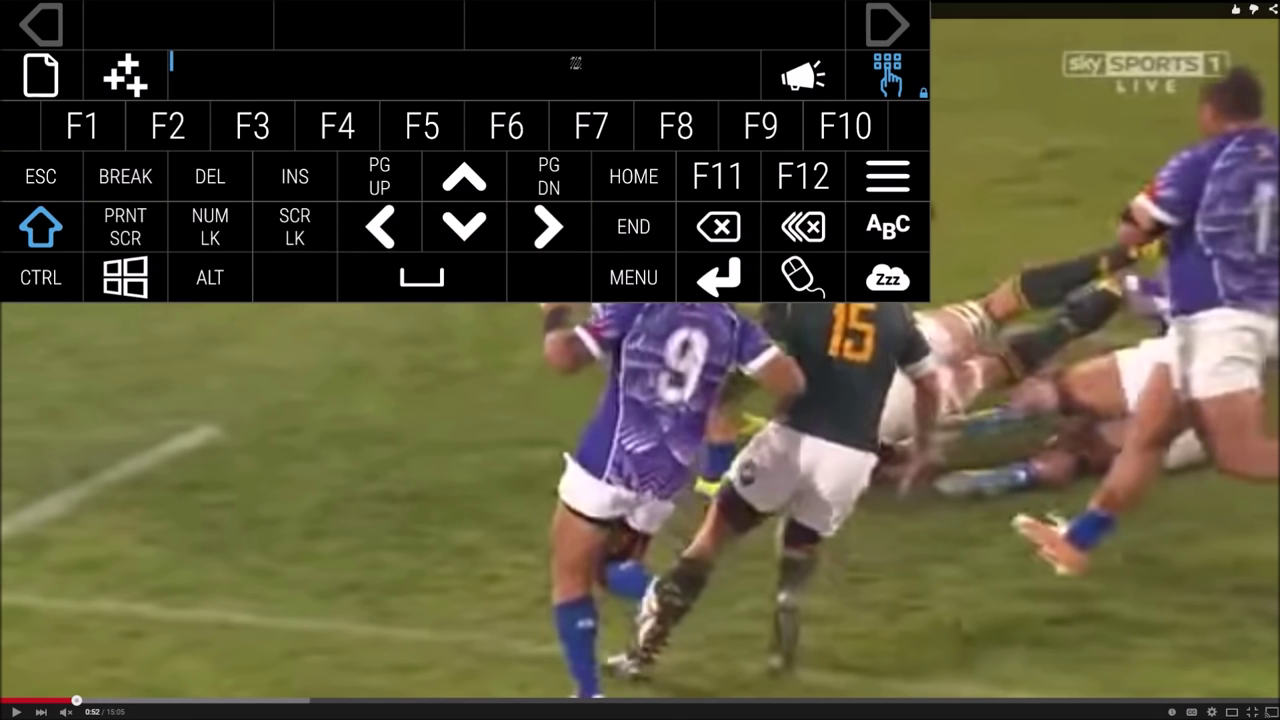
left_click(58, 244)
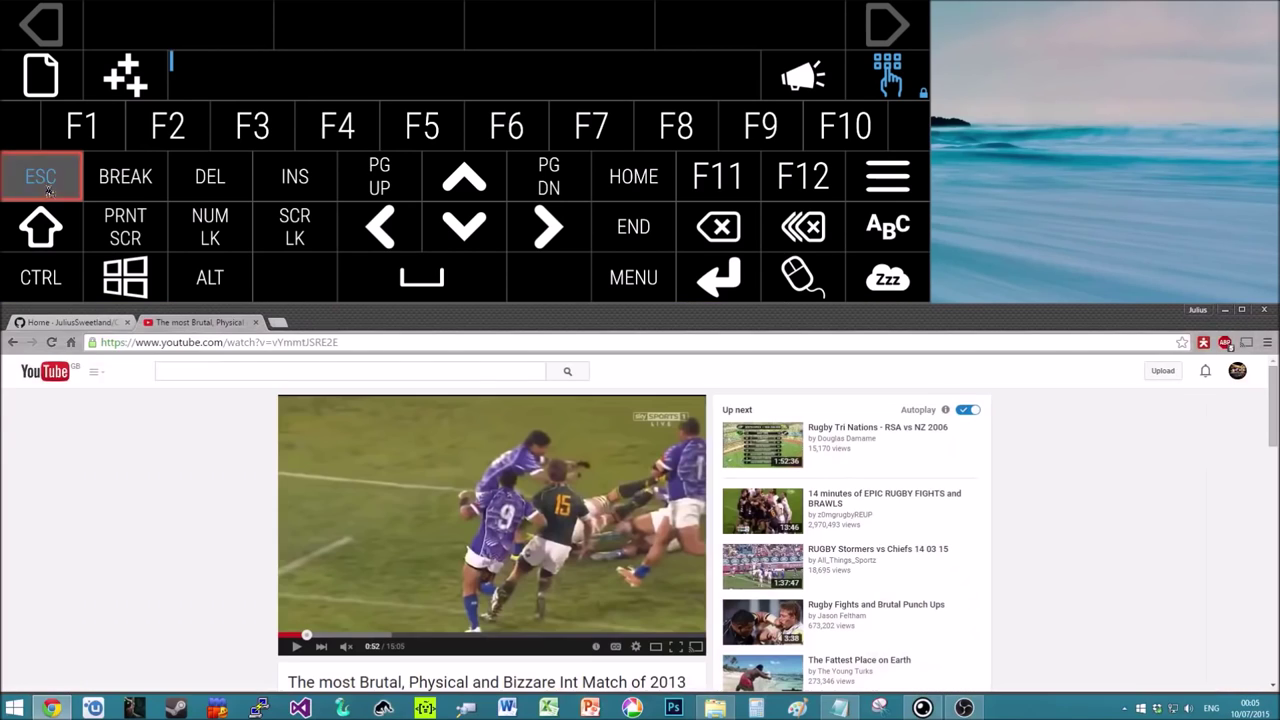
left_click(44, 182)
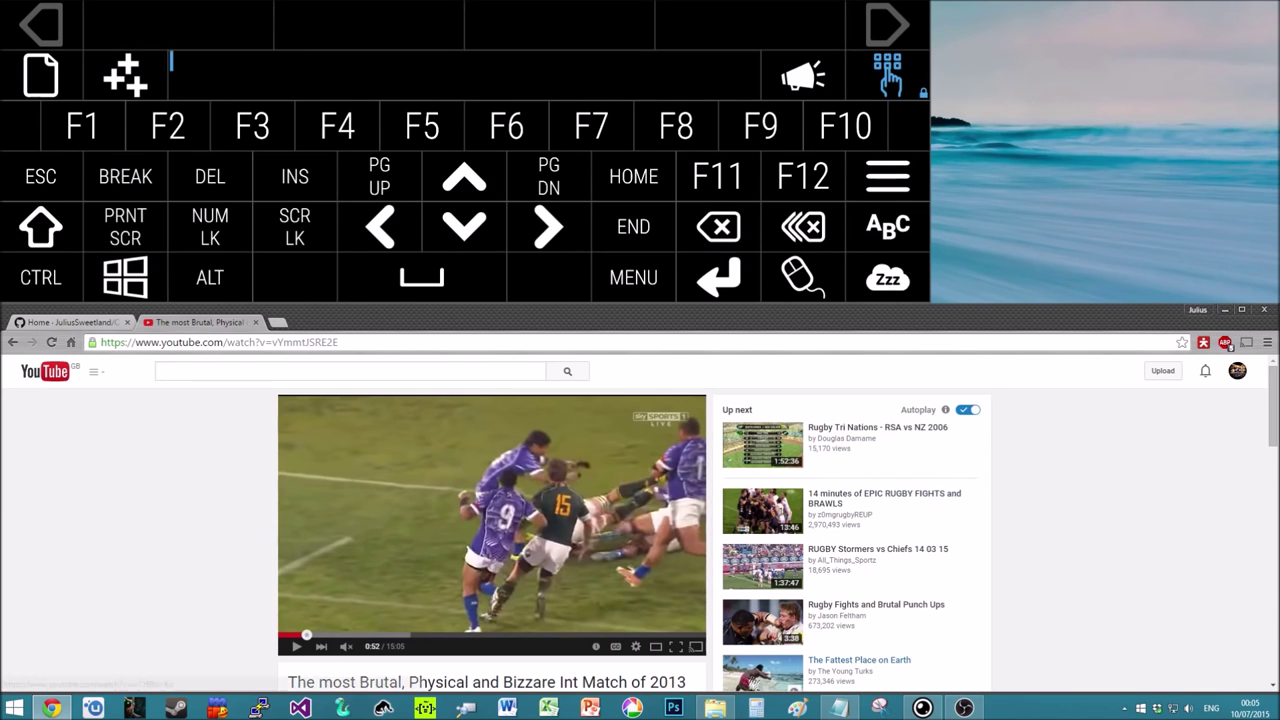
Switch to Notepad and delete the "Keyboard and mouse simulation" notes with their YouTube, minimising and Word items
mouse_move(838, 708)
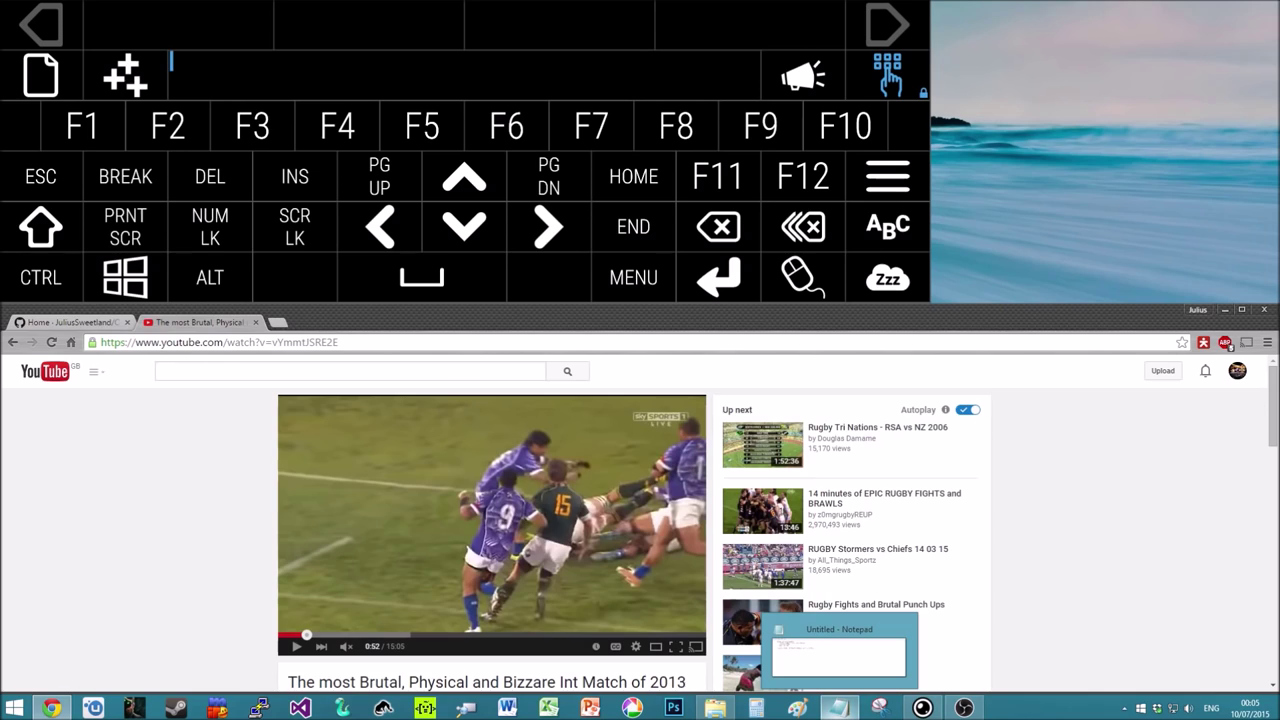
left_click(838, 708)
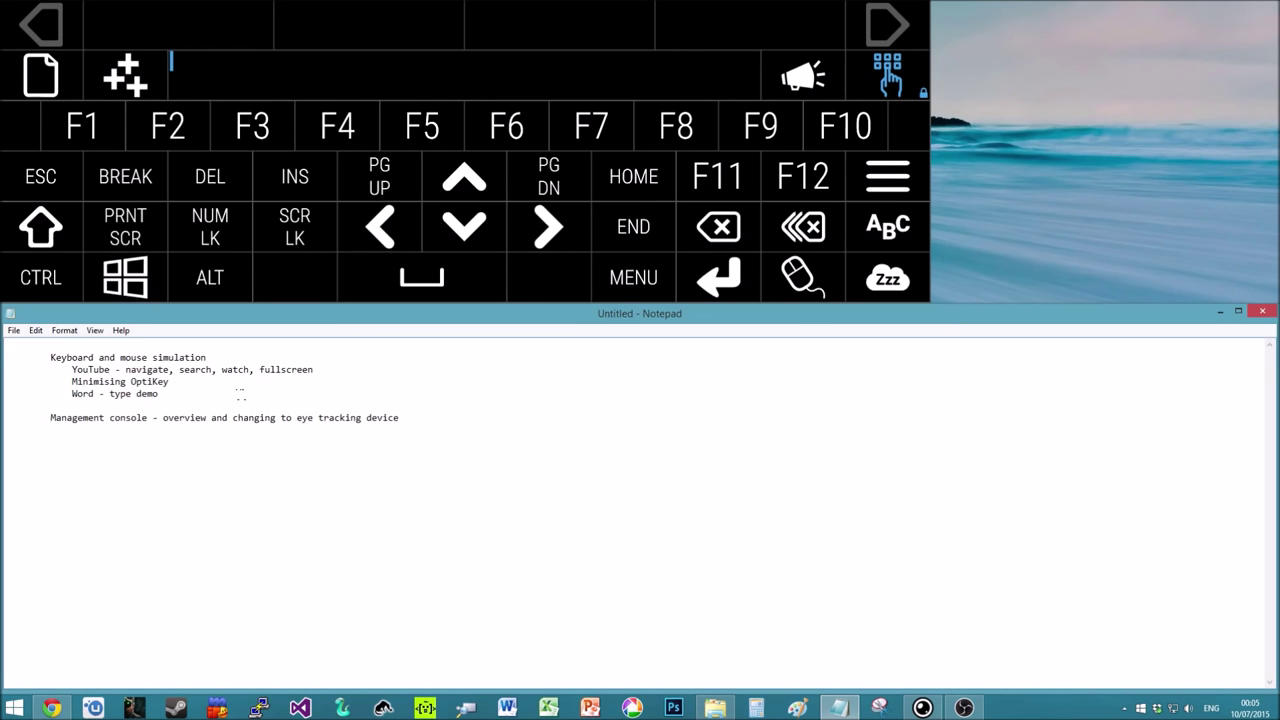
key("ctrl+shift+Home")
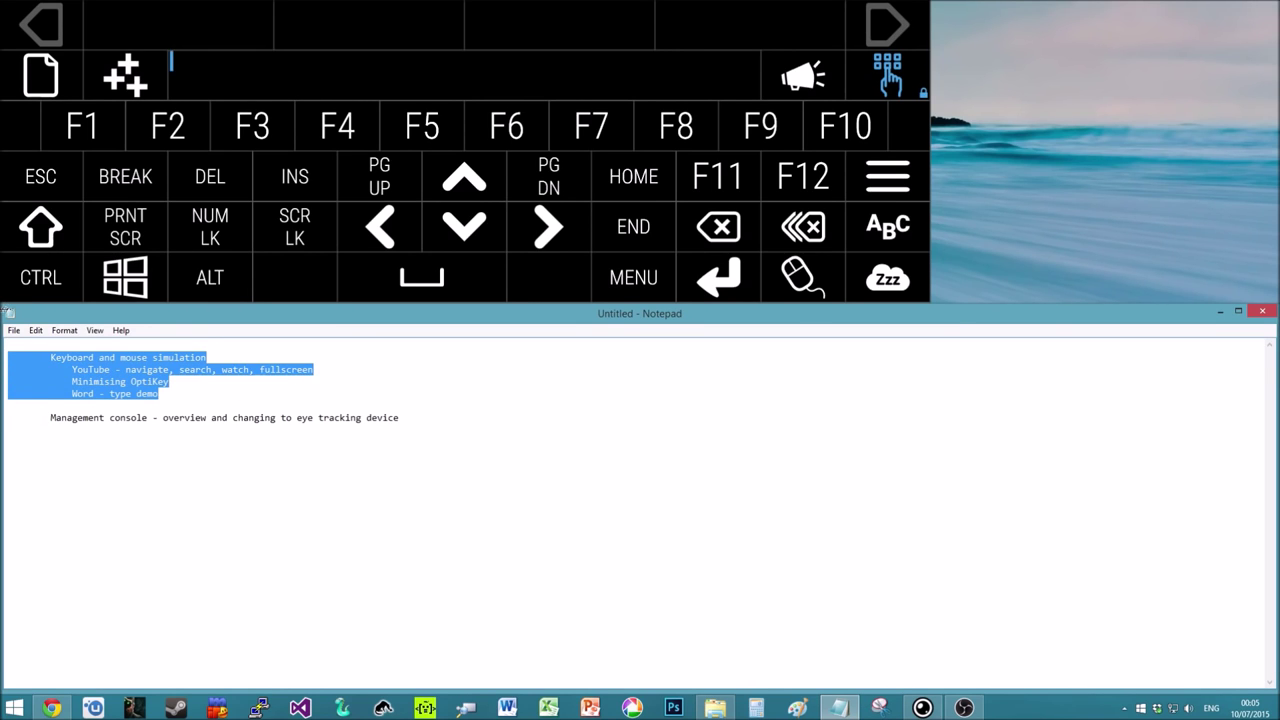
key("BackSpace")
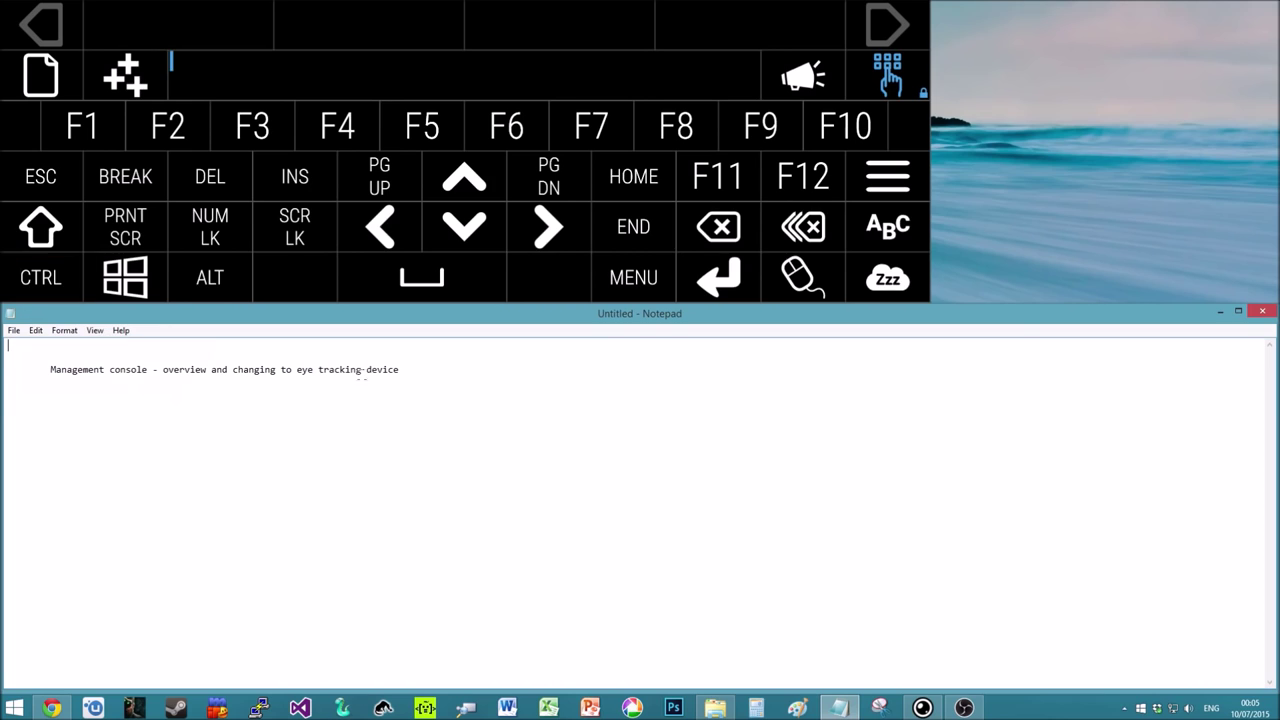
Turn keyboard simulation off and apply the Android Light theme in the OptiKey Management Console
left_click(626, 83)
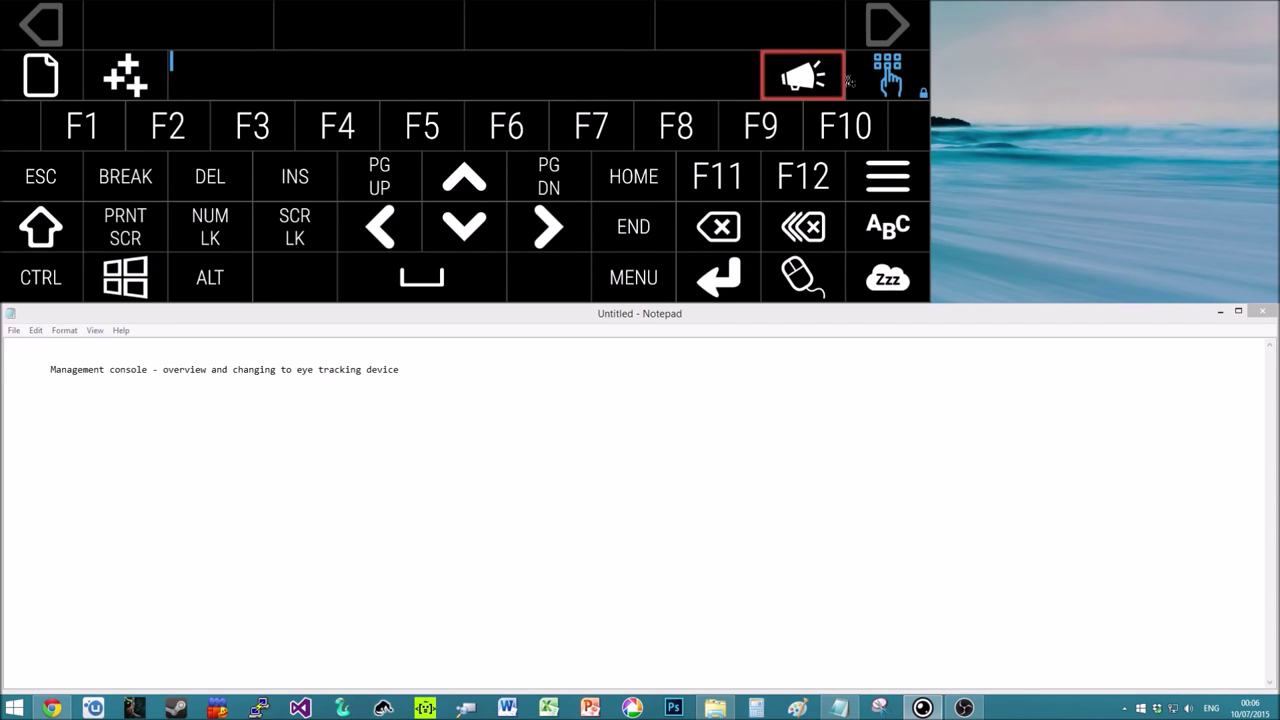
left_click(889, 88)
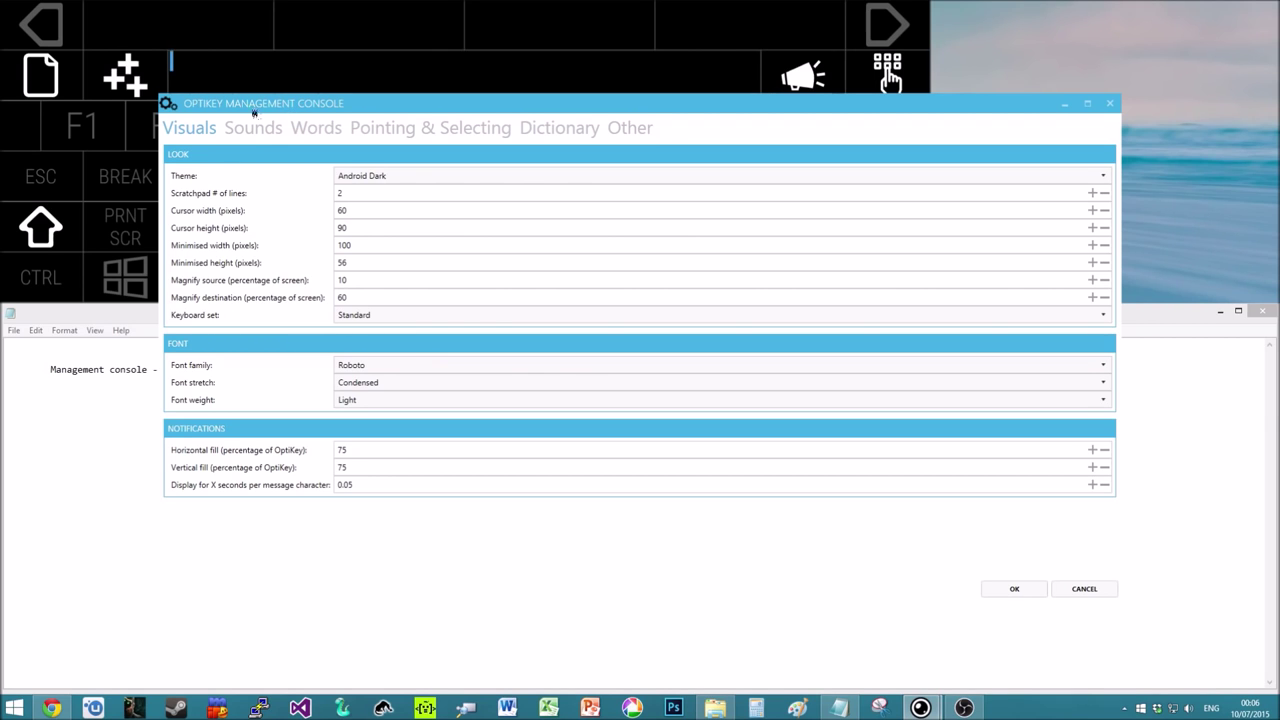
left_click(394, 177)
left_click(409, 201)
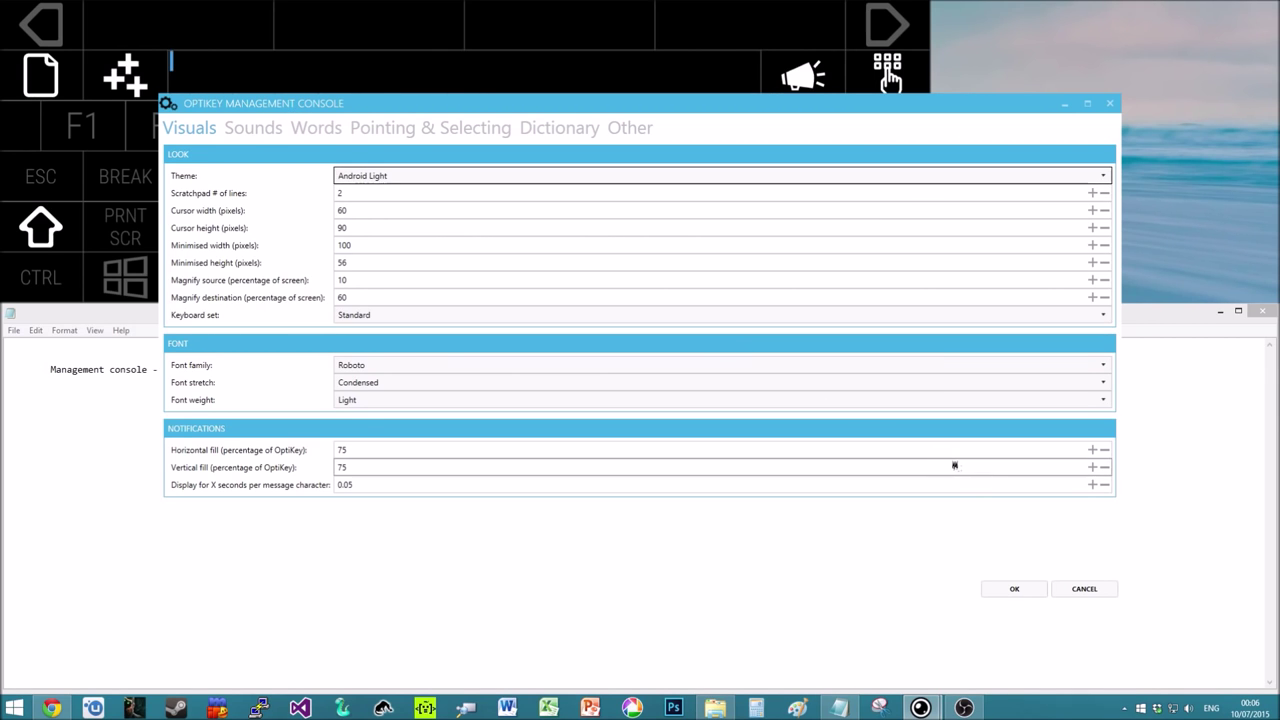
left_click(1014, 588)
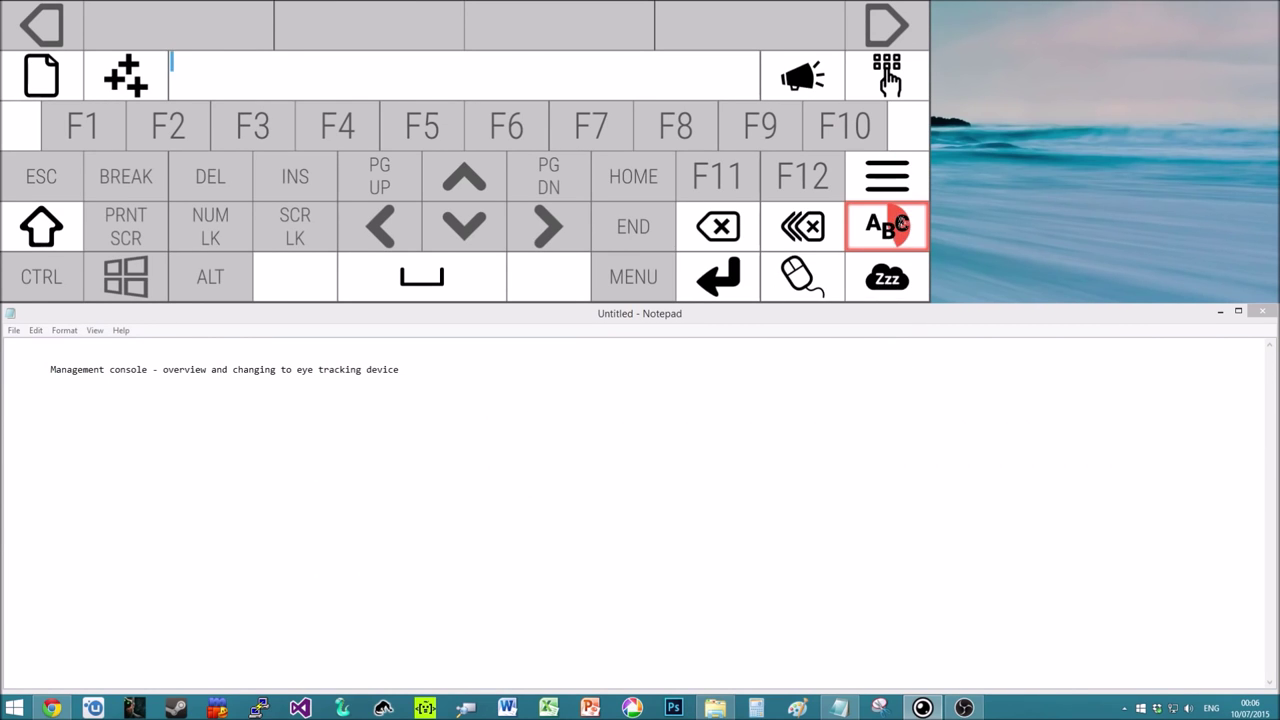
Return to the letter keyboard and review the Management Console's sound settings and the available languages for words
mouse_move(896, 225)
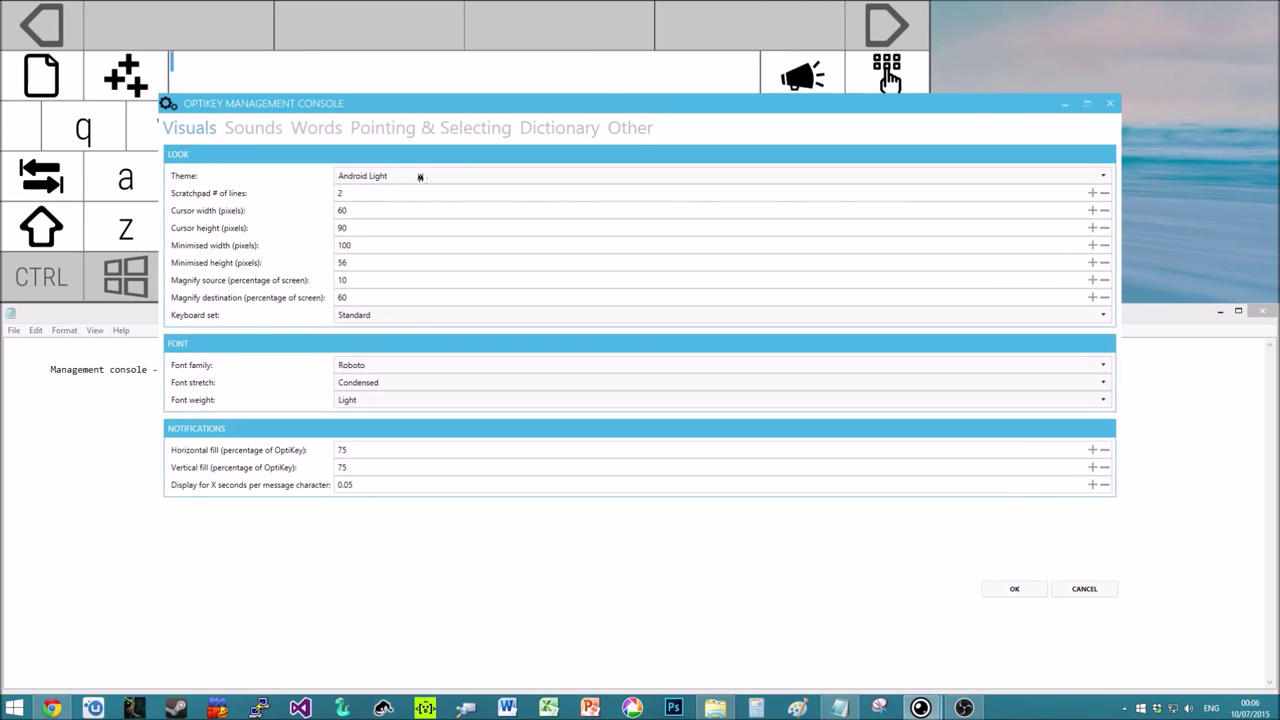
left_click(272, 131)
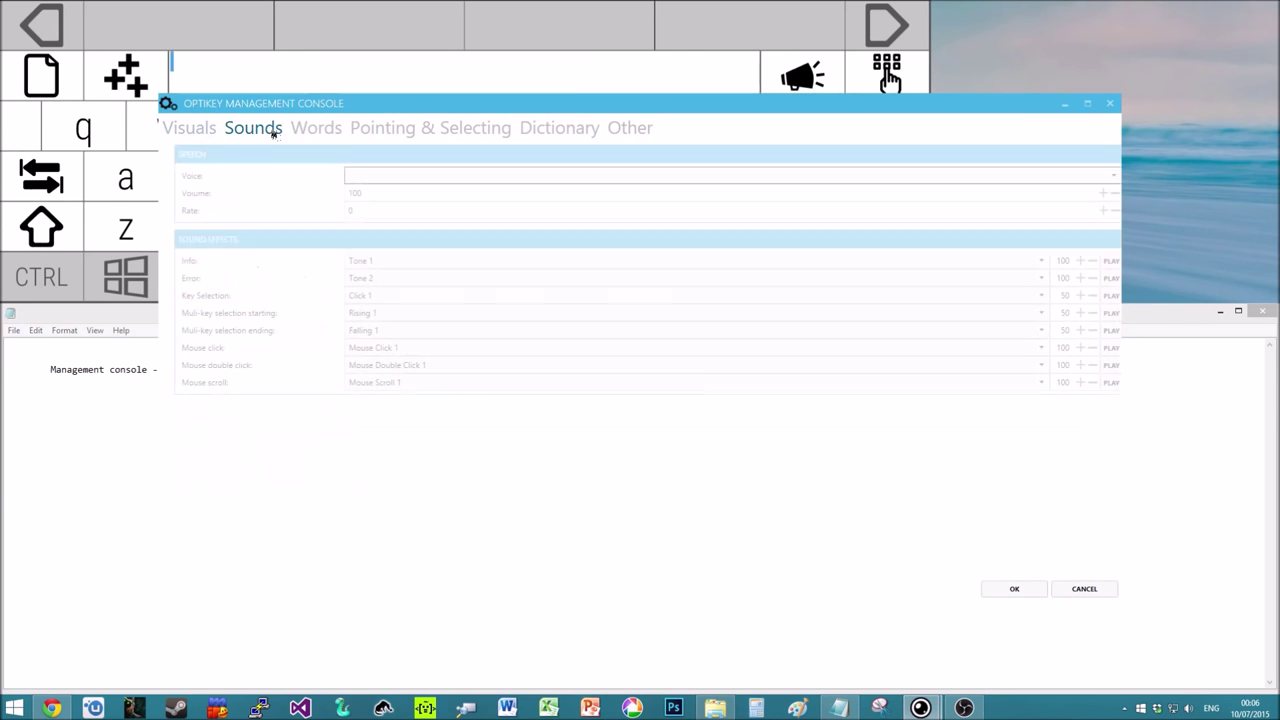
left_click(460, 262)
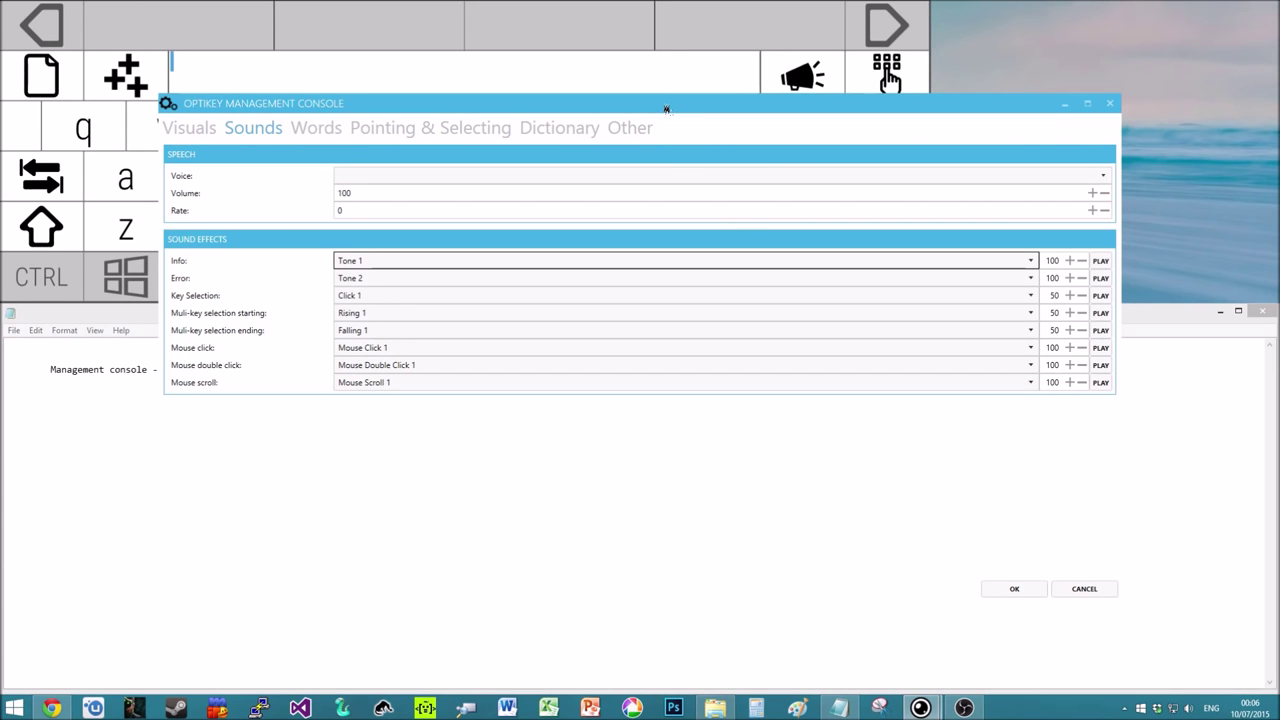
left_click(331, 128)
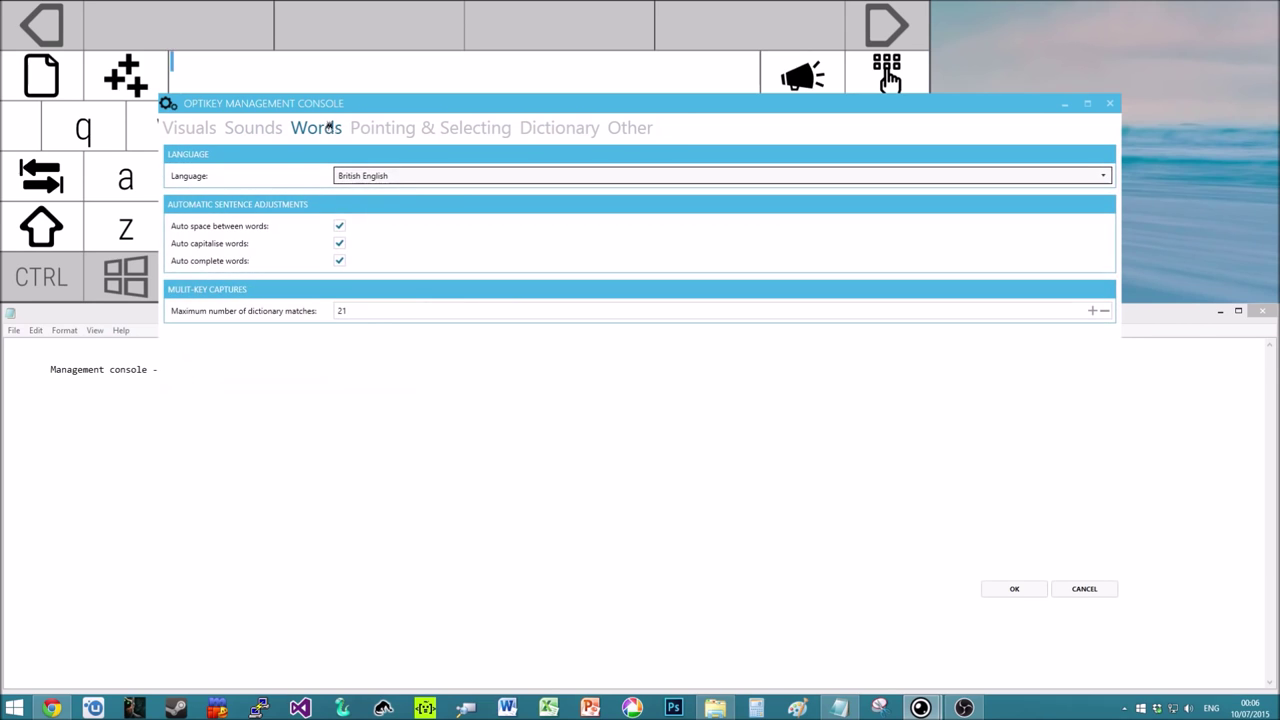
left_click(403, 180)
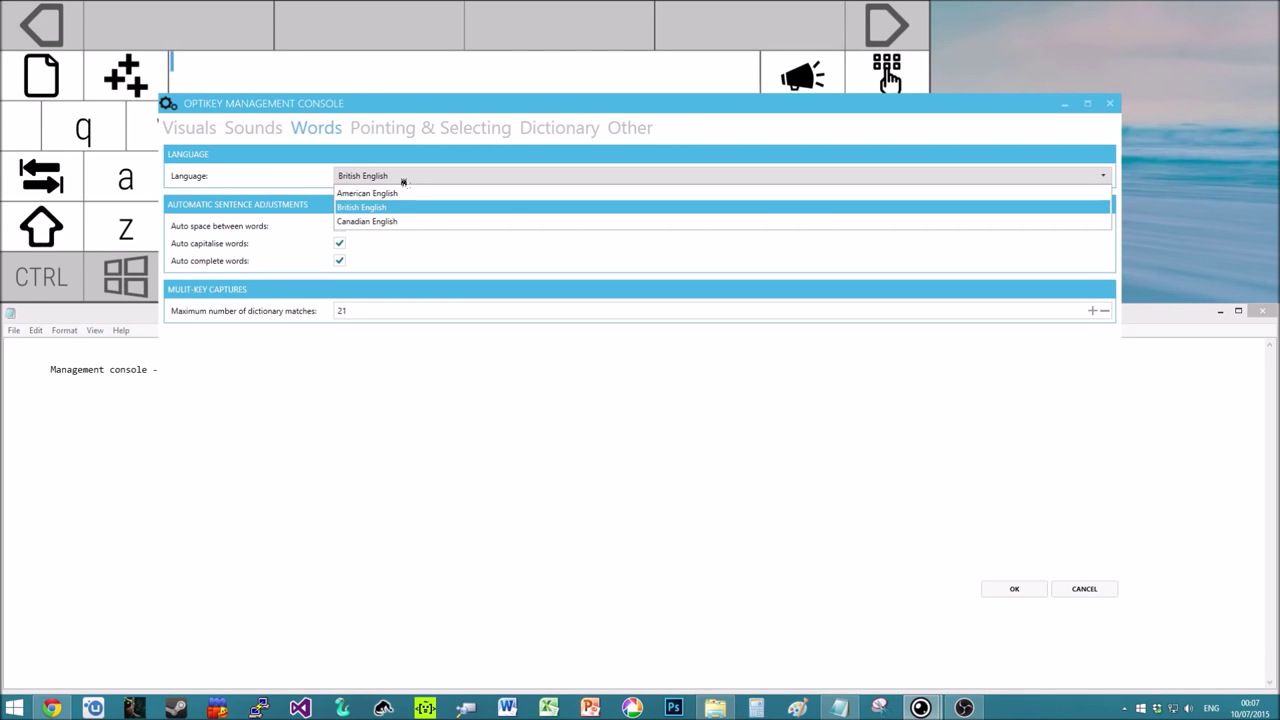
left_click(403, 181)
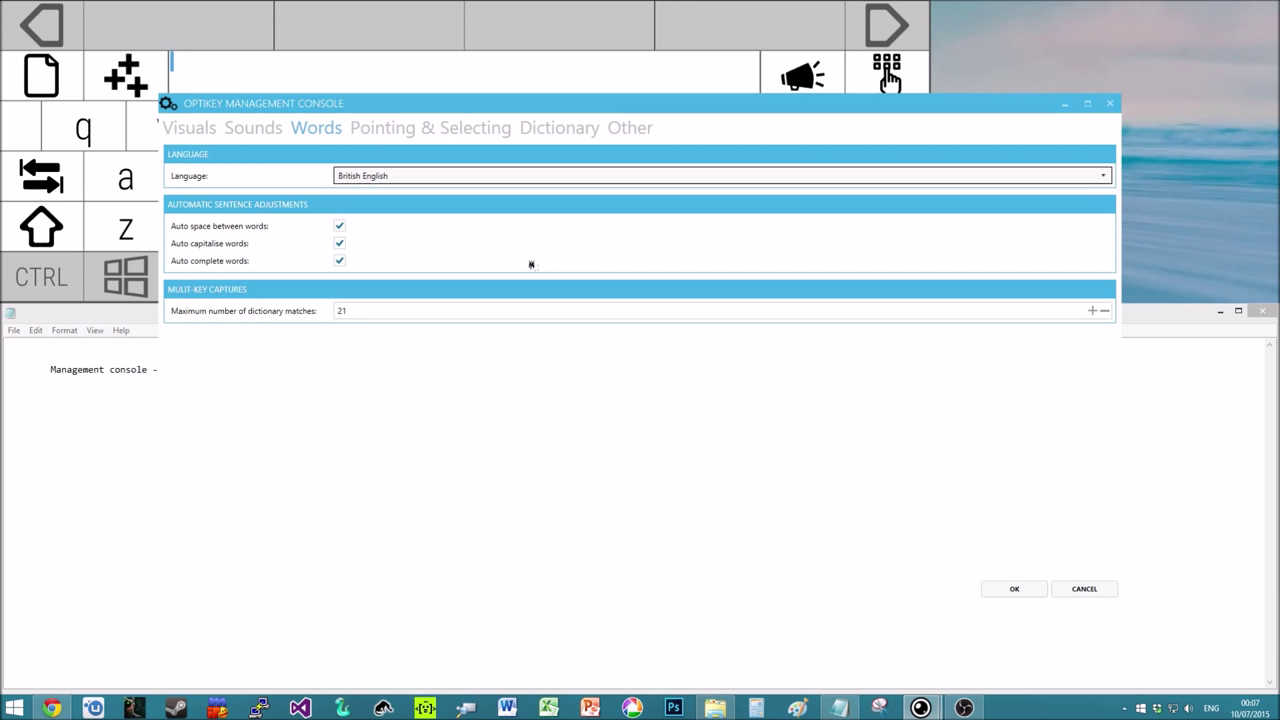
Try Tobii EyeX as the pointing source and set the source back to Mouse position
left_click(358, 128)
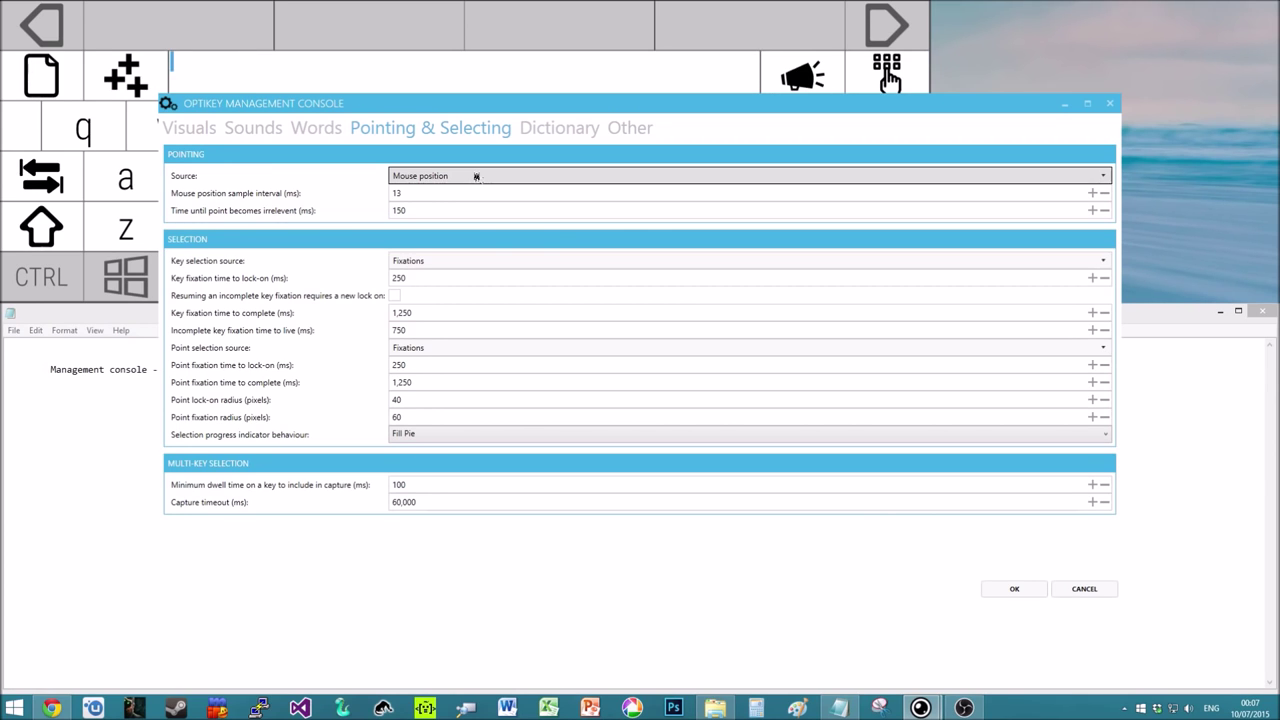
left_click(476, 176)
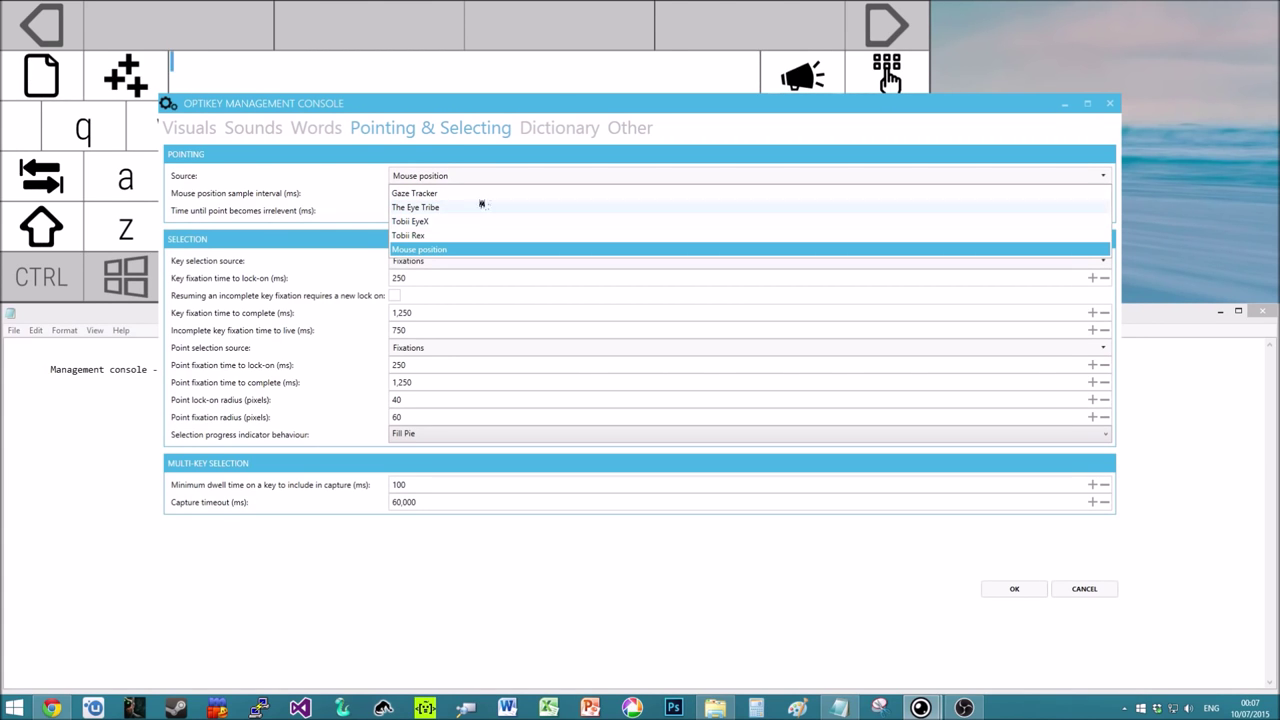
left_click(467, 221)
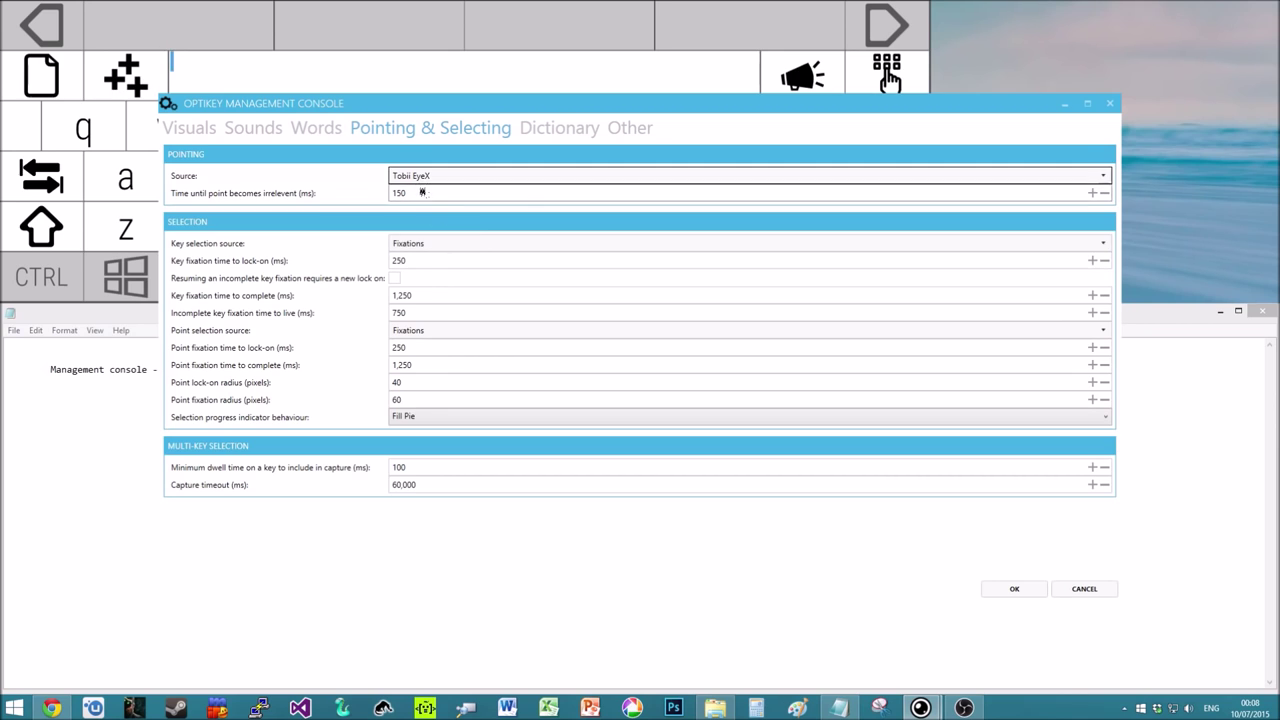
left_click(400, 175)
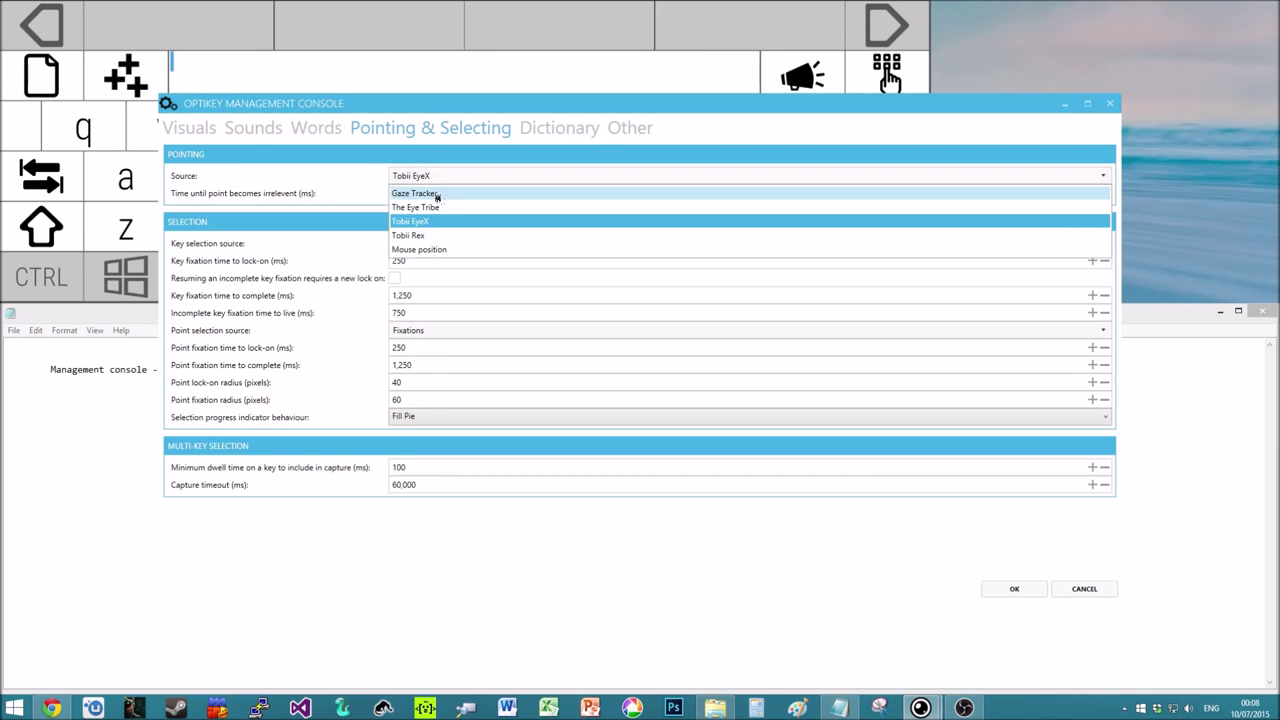
left_click(438, 250)
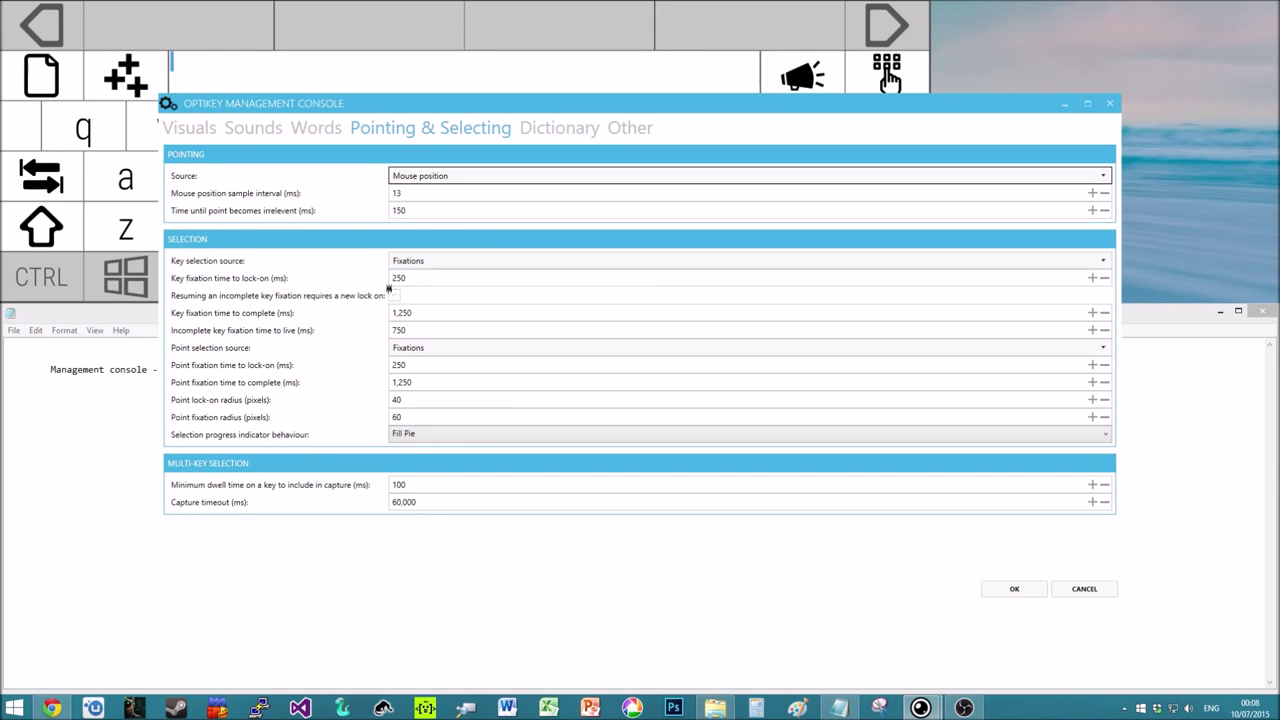
Examine the options for the key selection source and the selection progress indicator behaviour, keeping Fixations and Fill Pie
left_click(441, 261)
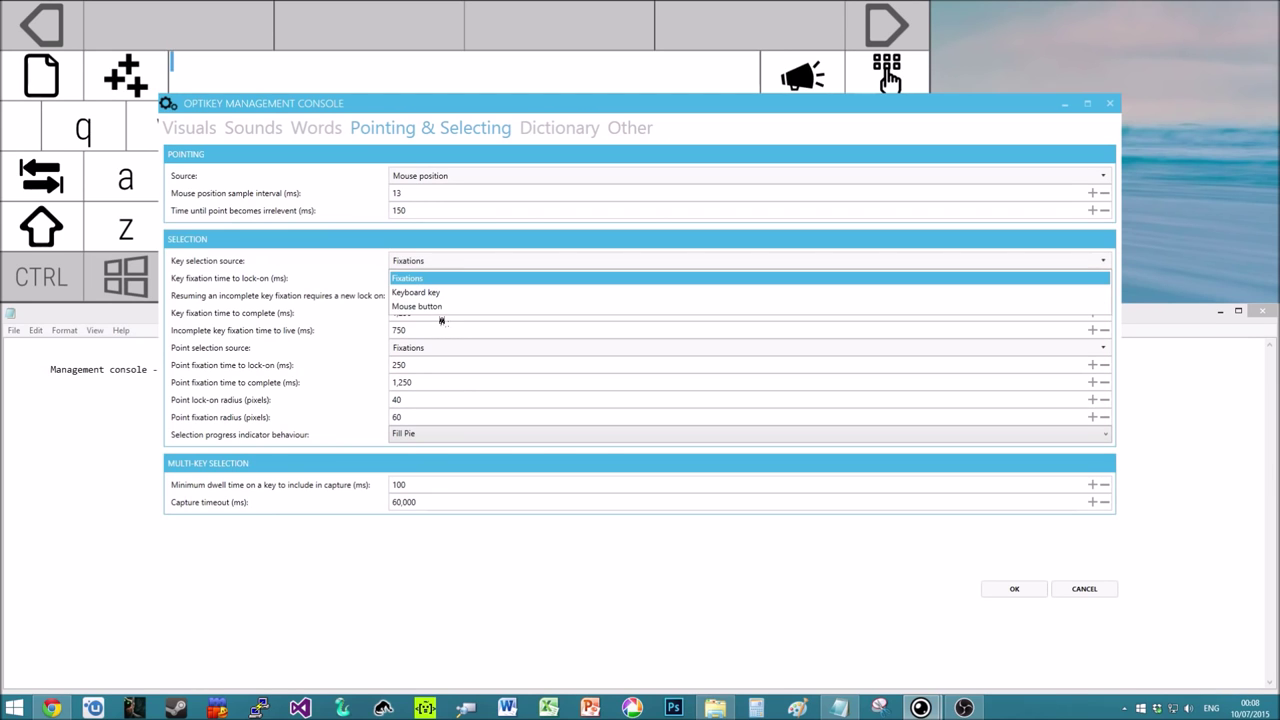
left_click(443, 277)
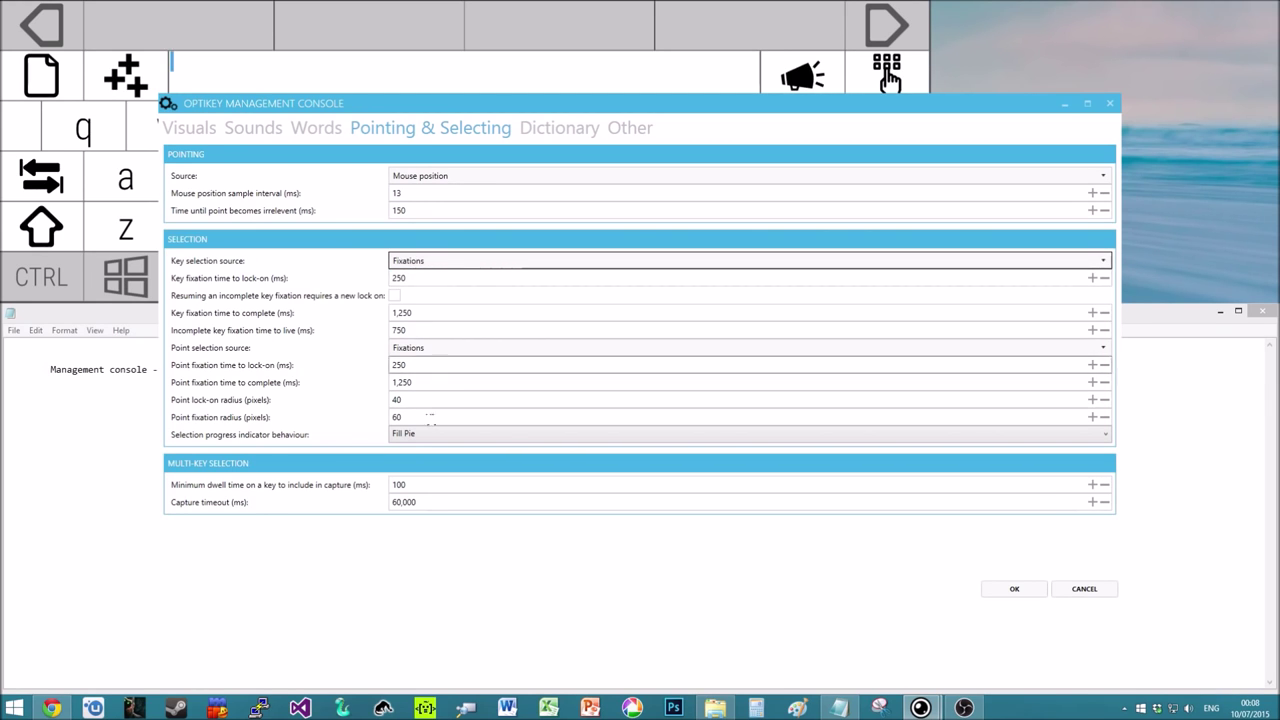
left_click(476, 435)
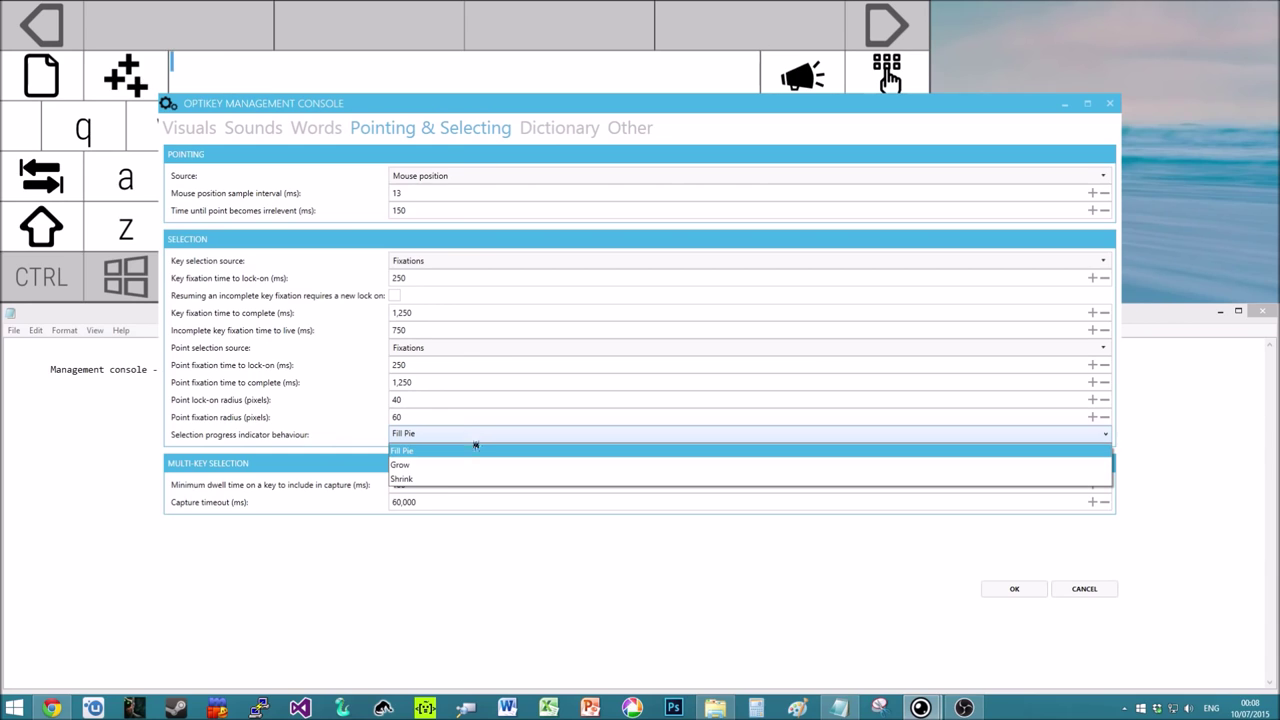
left_click(417, 105)
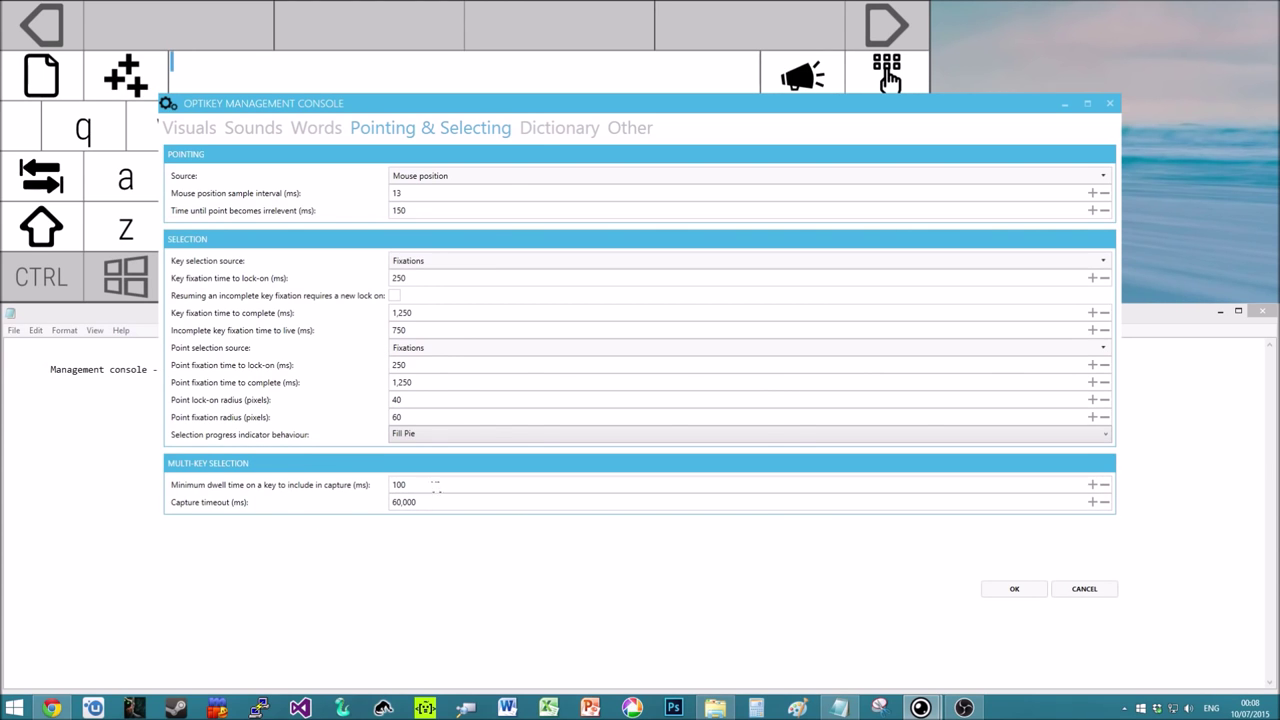
Review the dictionary entries and the miscellaneous startup and debugging options, and close the Management Console without saving
left_click(562, 130)
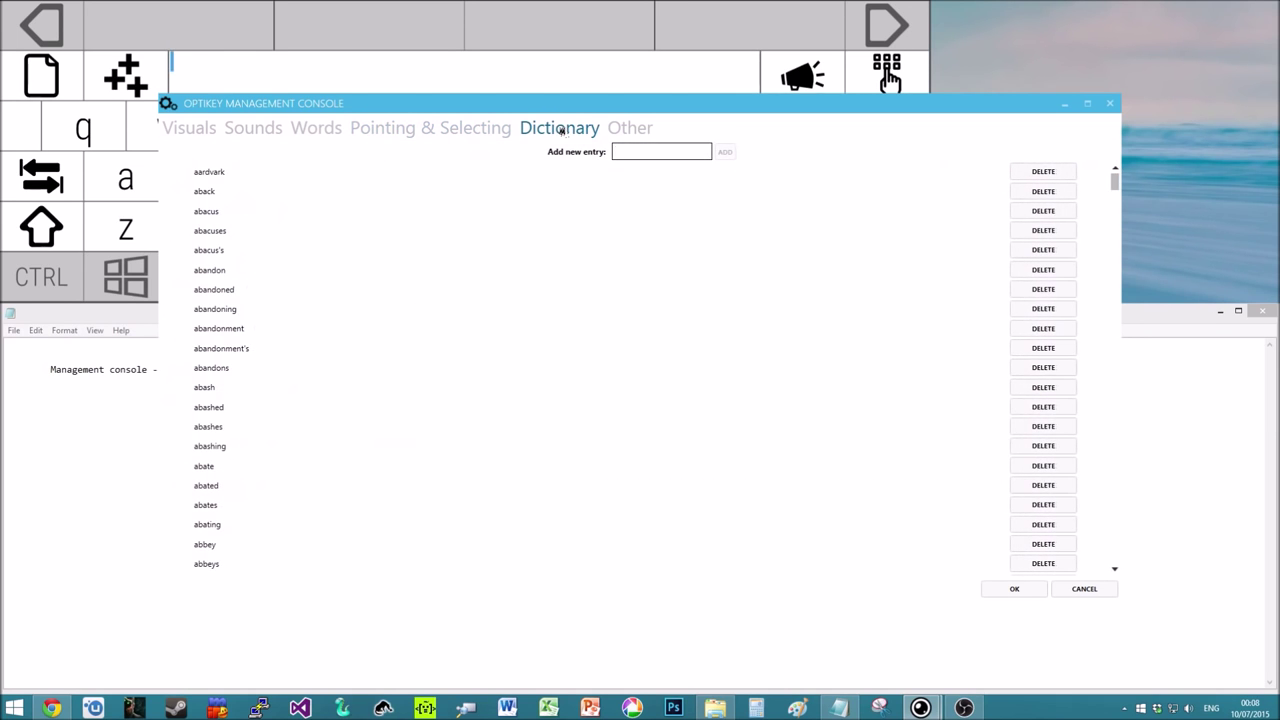
left_click_drag(1118, 196, 1064, 103)
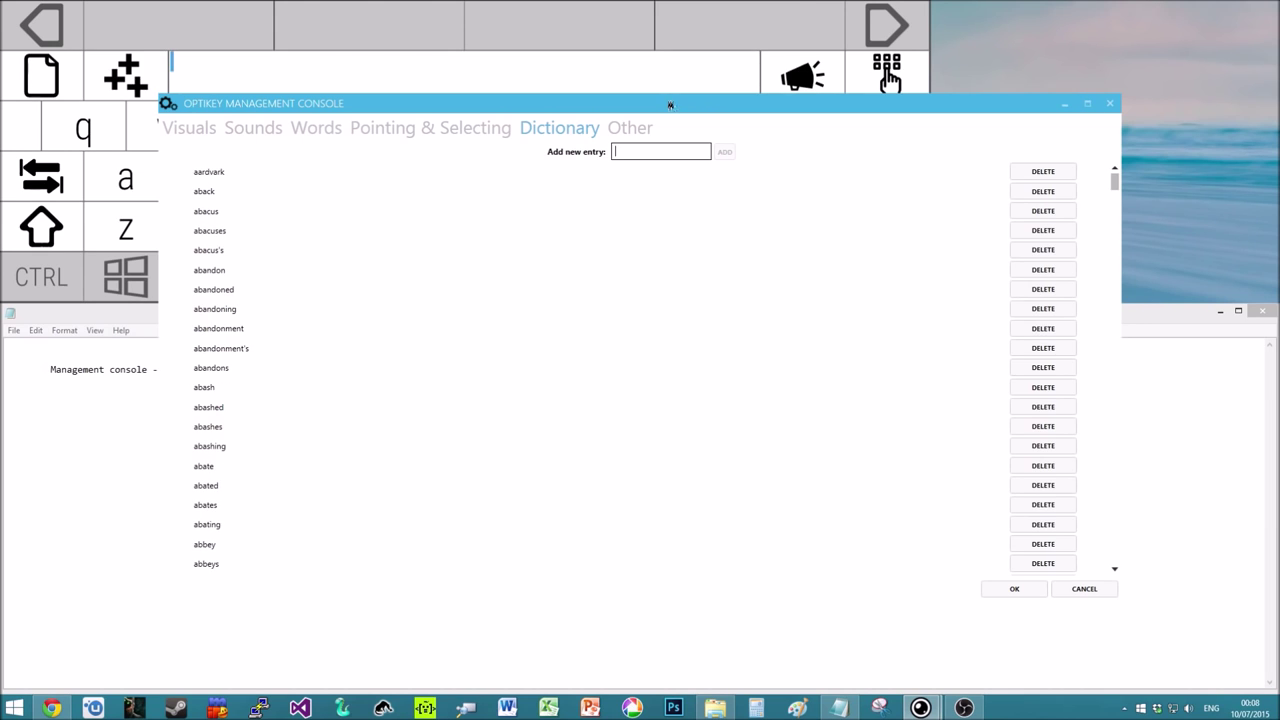
left_click(648, 128)
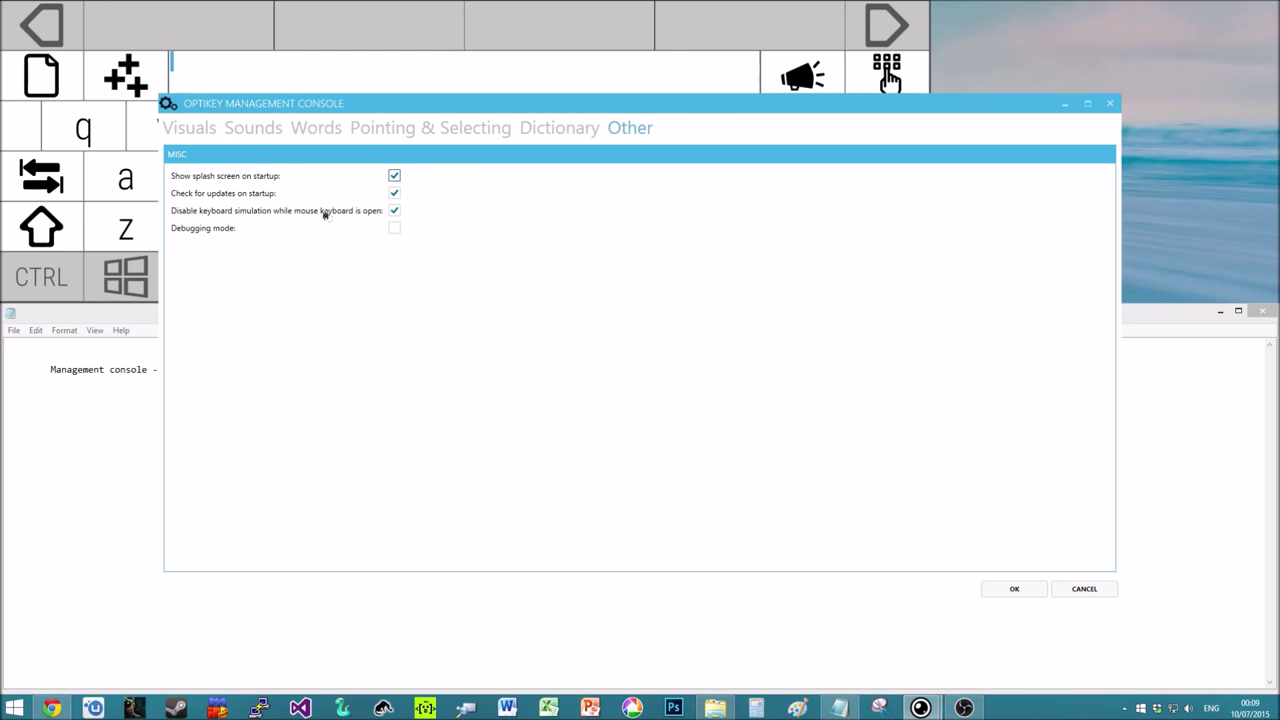
left_click(1085, 589)
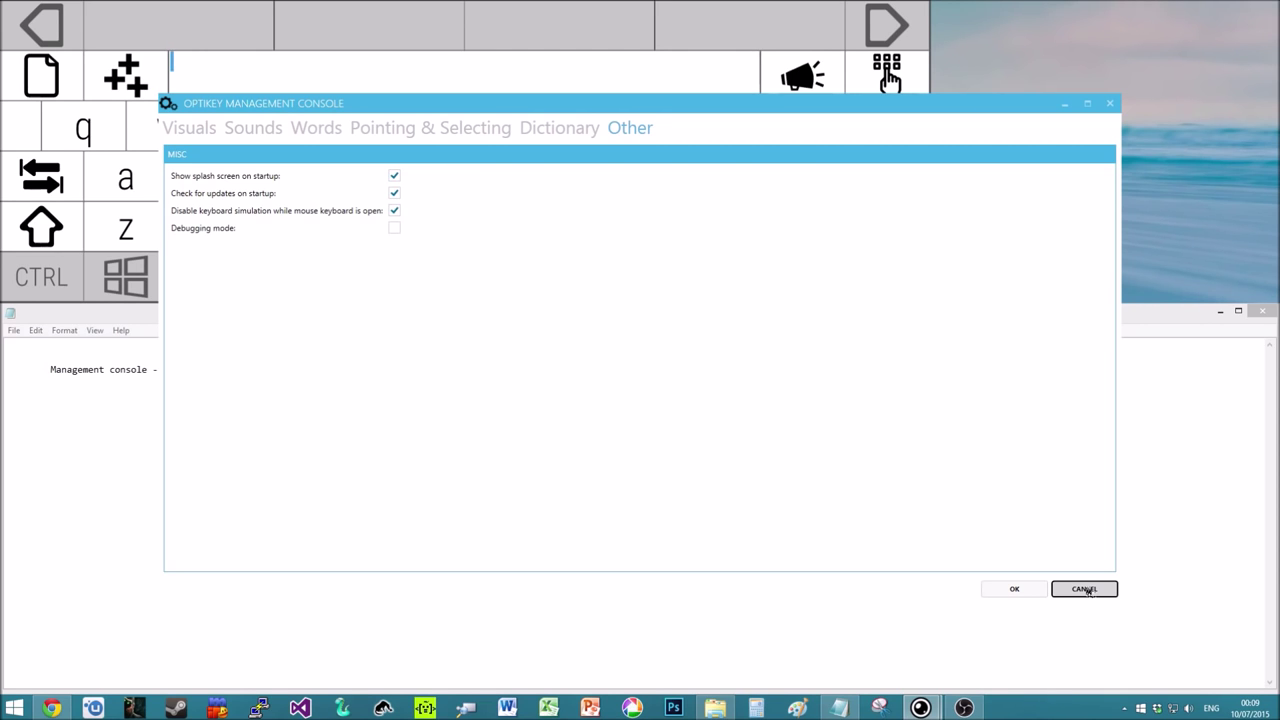
left_click(1085, 589)
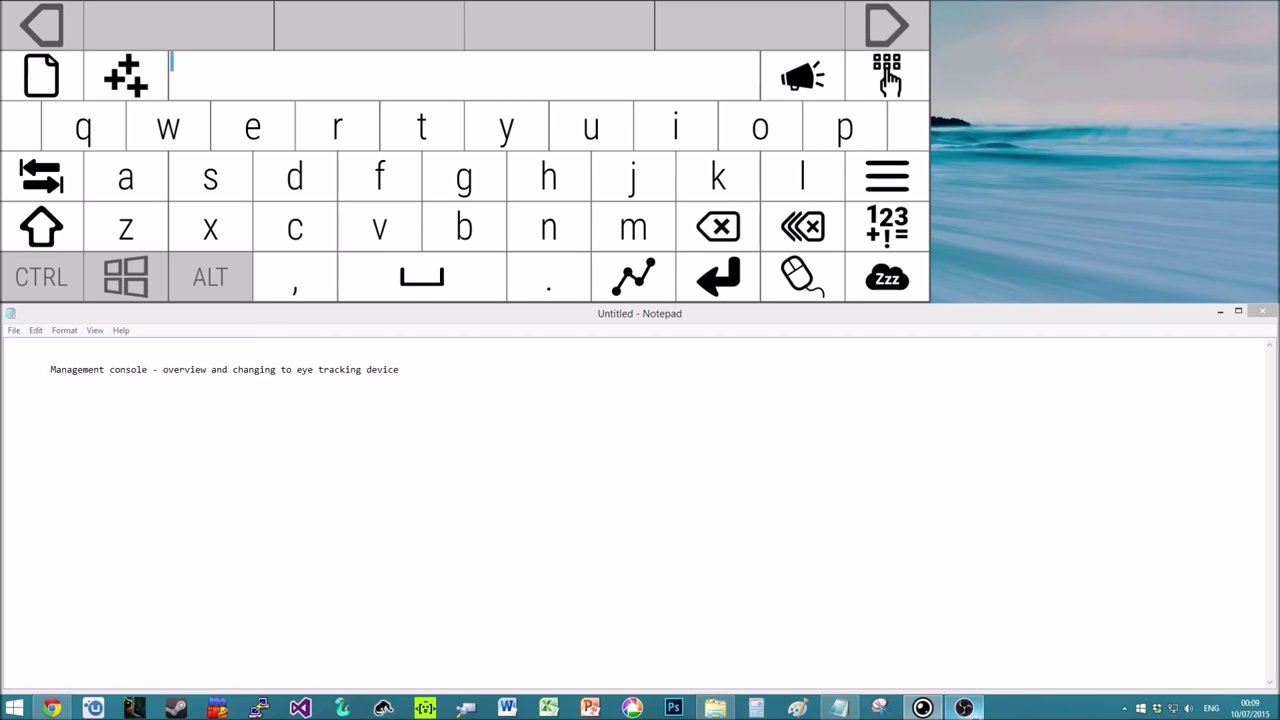
mouse_move(963, 707)
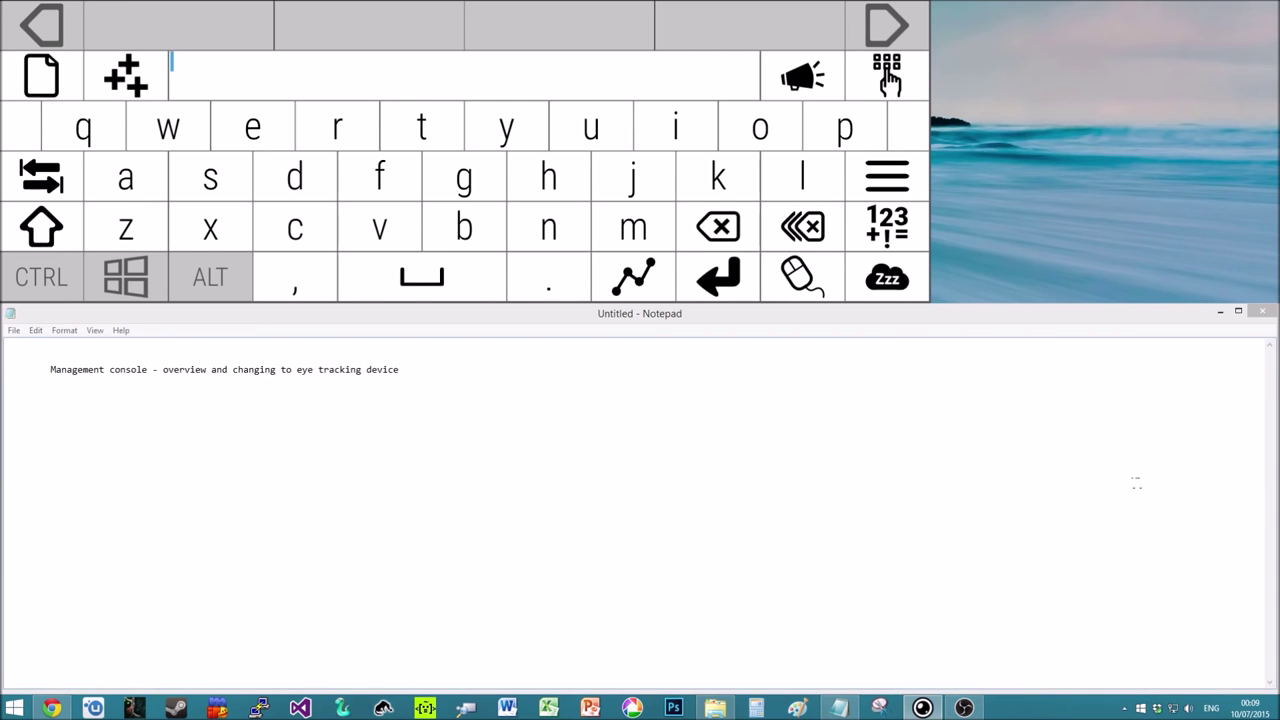